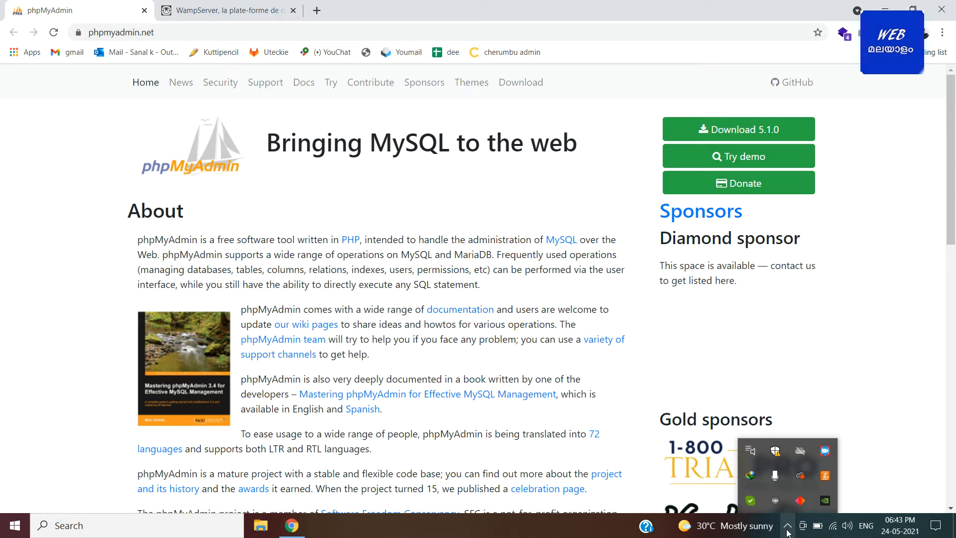
# Switch to the WampServer download page, and launch the installed Wampserver64 app on the computer
pyautogui.click(226, 6)
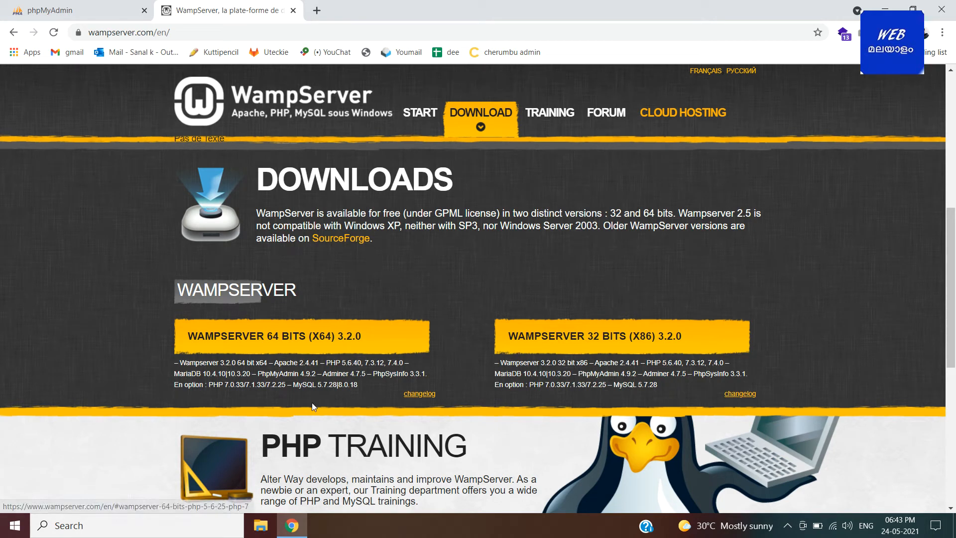
pyautogui.click(118, 532)
pyautogui.write('wa')
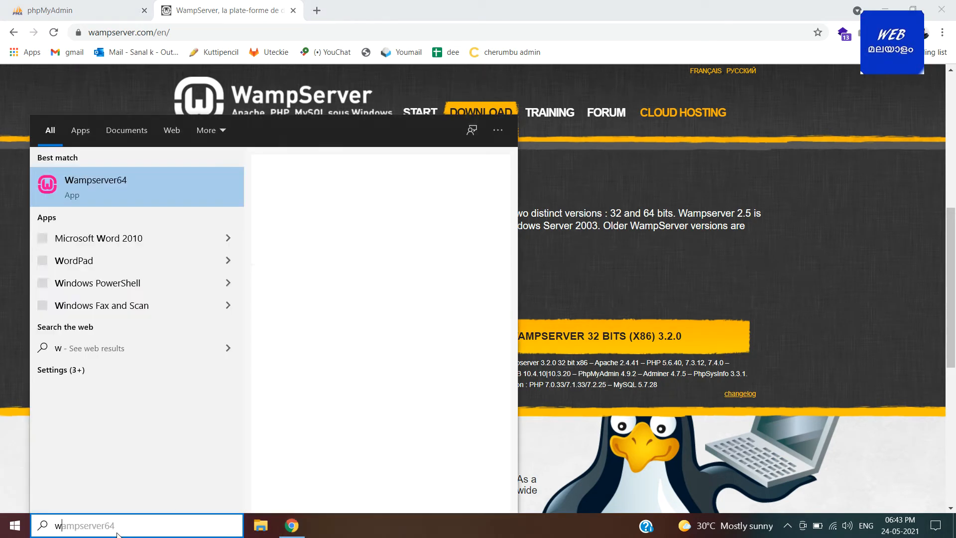
pyautogui.click(111, 175)
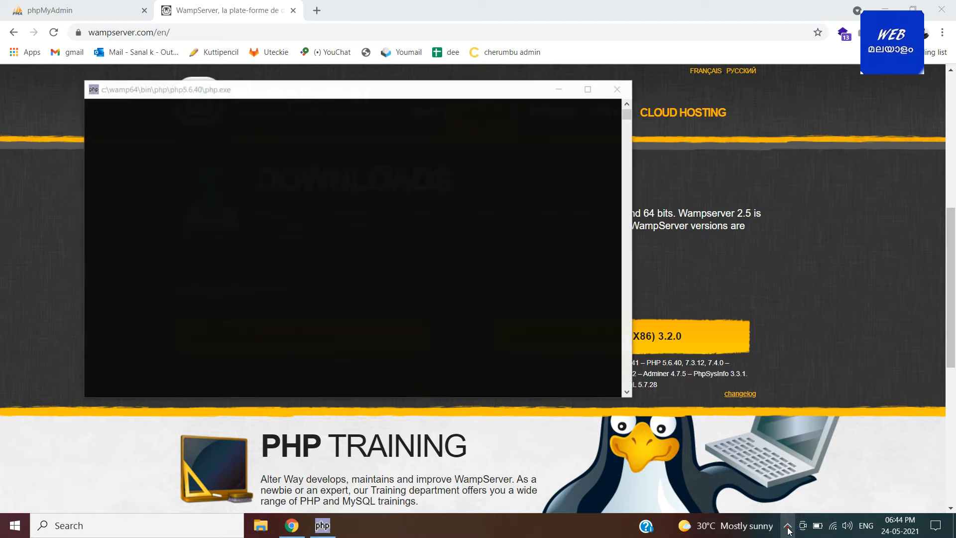
# Open phpMyAdmin 5.0.2 in the browser from the running WampServer
pyautogui.click(788, 527)
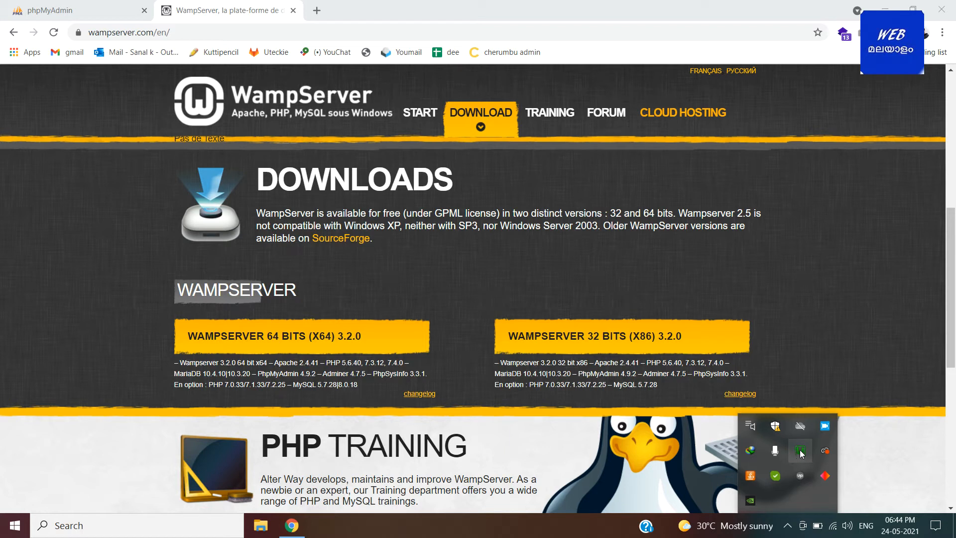
pyautogui.click(800, 452)
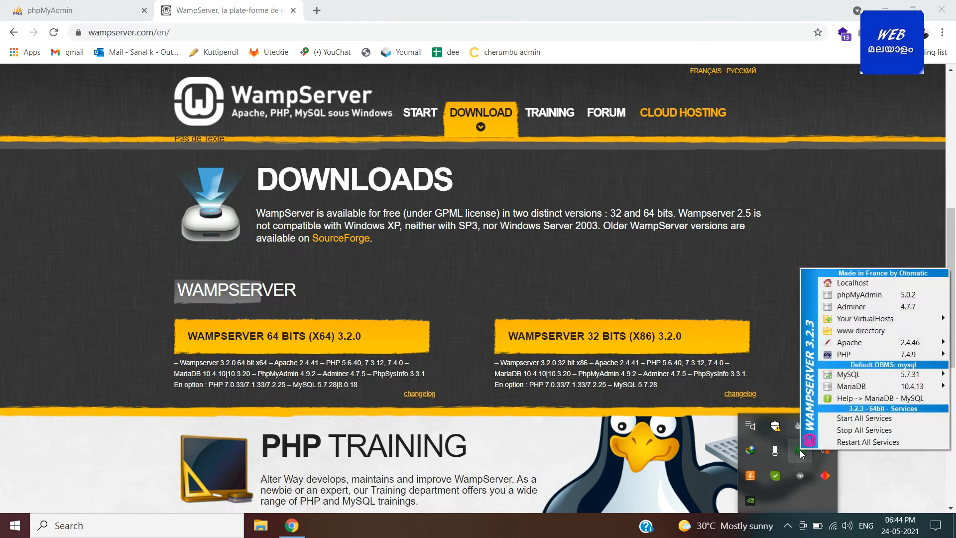
pyautogui.click(857, 296)
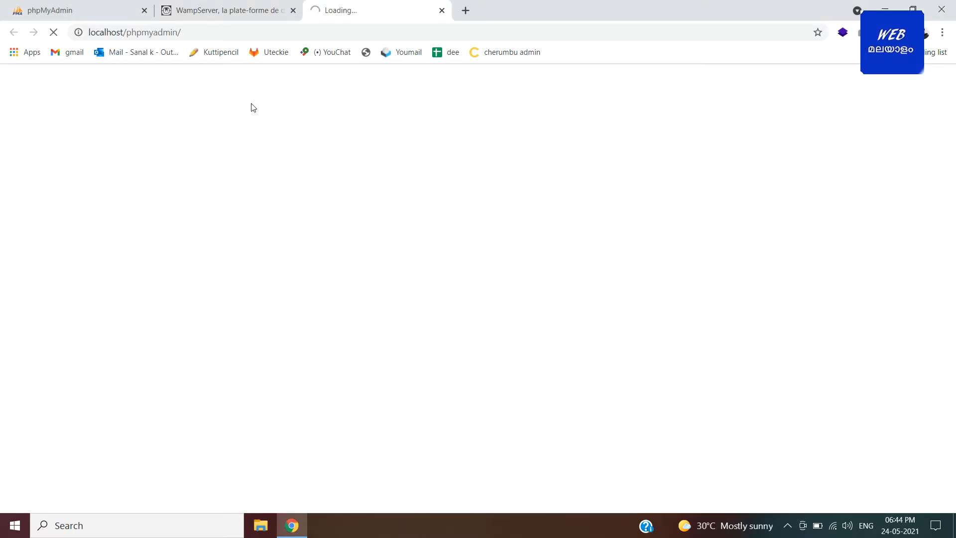
pyautogui.click(117, 34)
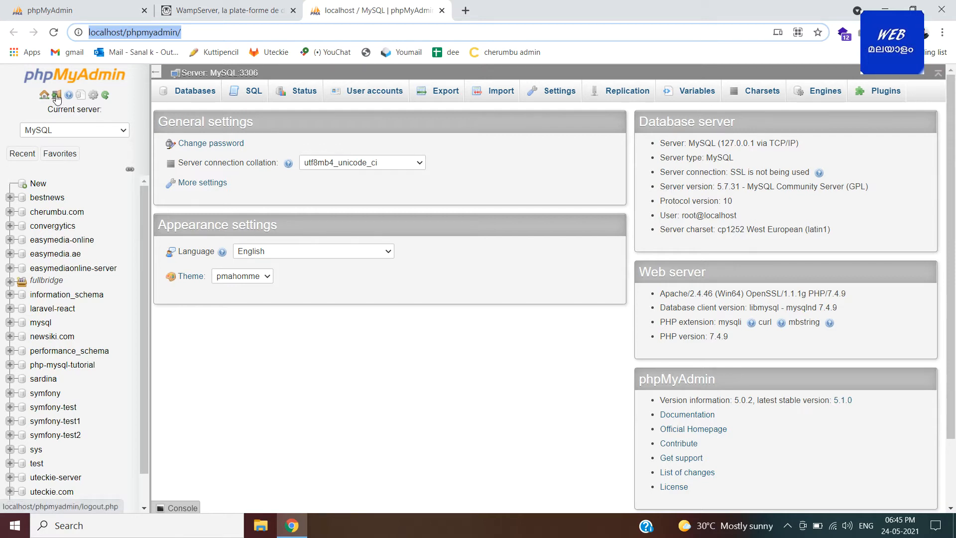
# Log out of phpMyAdmin to return to its login page
pyautogui.click(56, 96)
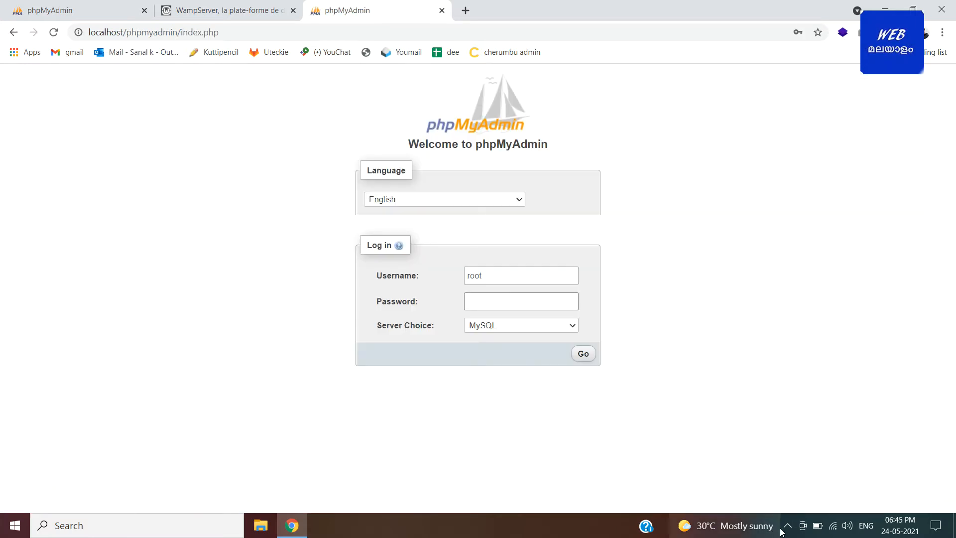
pyautogui.click(786, 529)
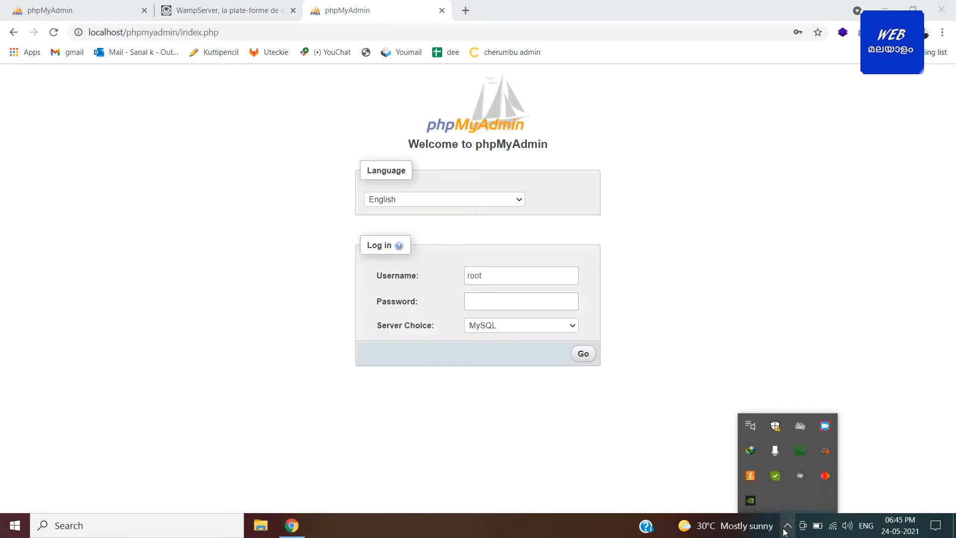
pyautogui.click(285, 387)
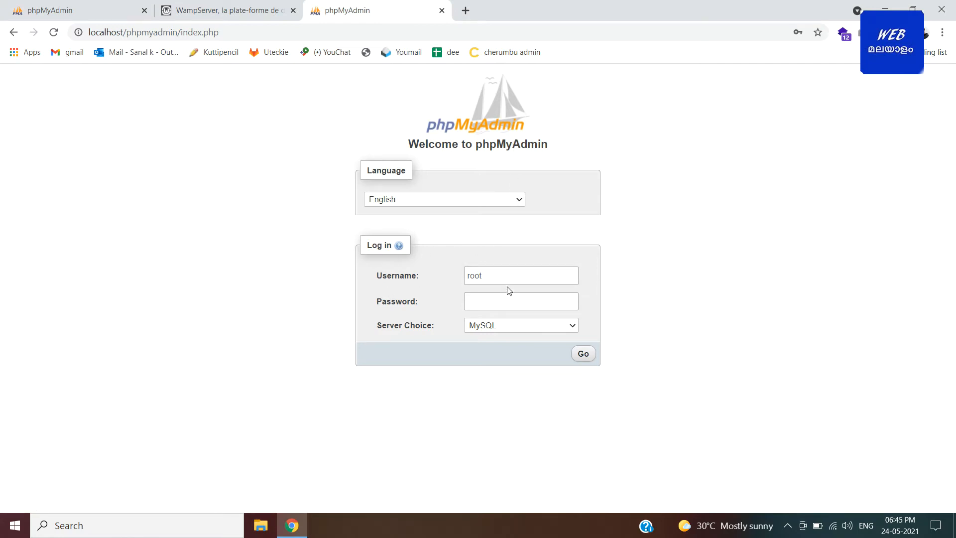
# Check the login fields and server choices, and log in to the MySQL server as root with the password left empty
pyautogui.click(475, 274)
pyautogui.doubleClick(475, 273)
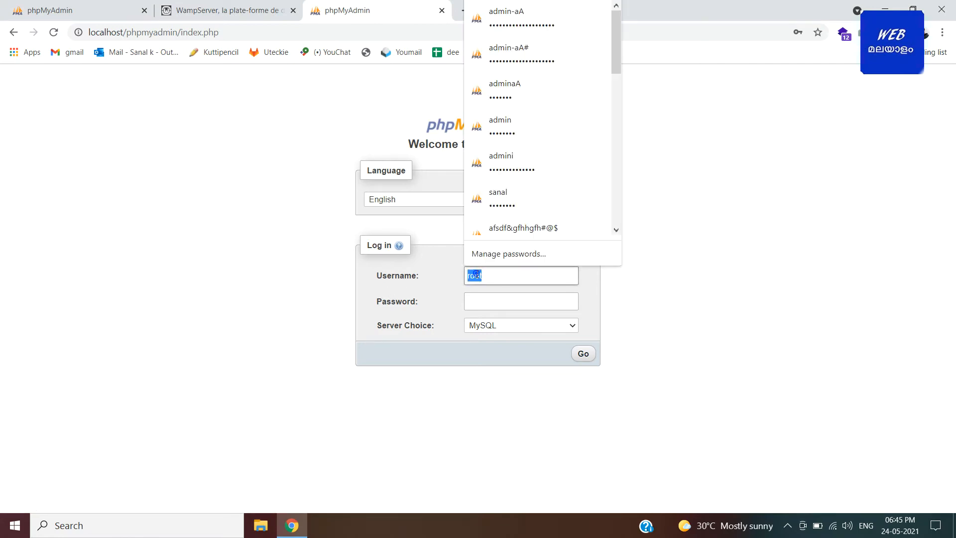
pyautogui.click(348, 300)
pyautogui.click(500, 301)
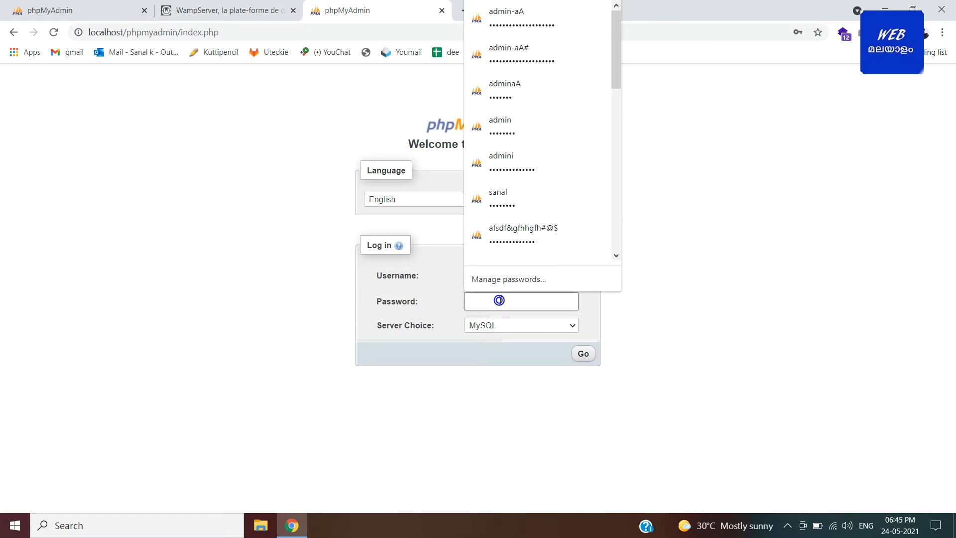
pyautogui.click(319, 344)
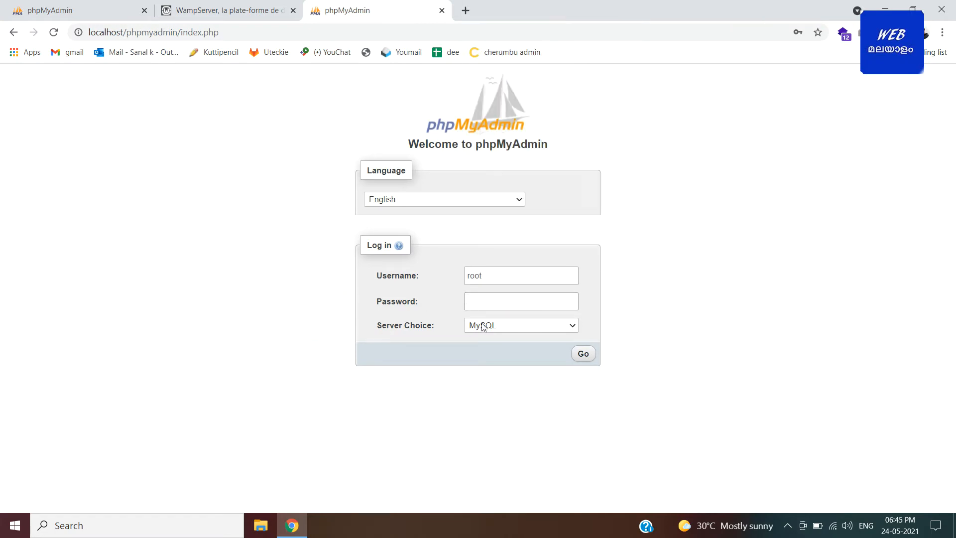
pyautogui.click(508, 325)
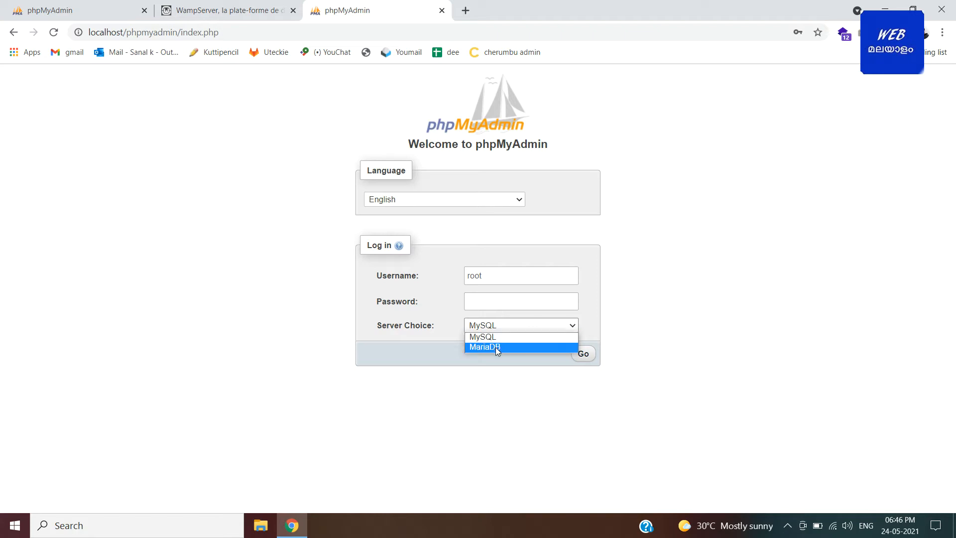
pyautogui.click(386, 374)
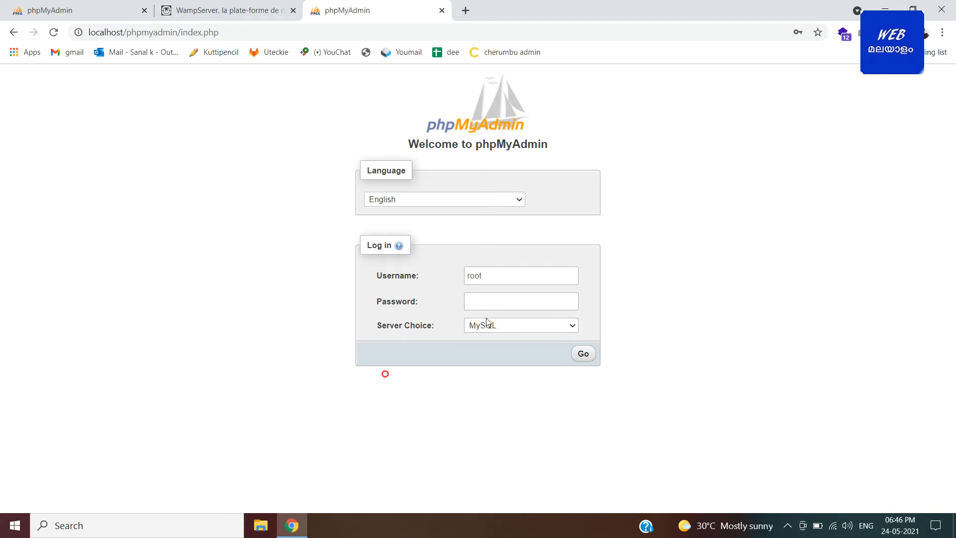
pyautogui.click(586, 357)
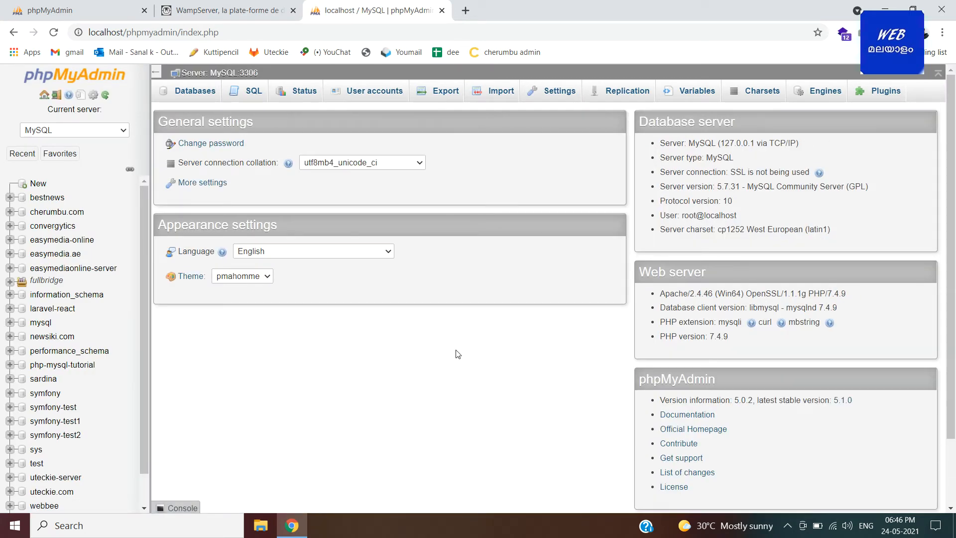
# Show the server's databases and prepare to name a new database
pyautogui.click(195, 92)
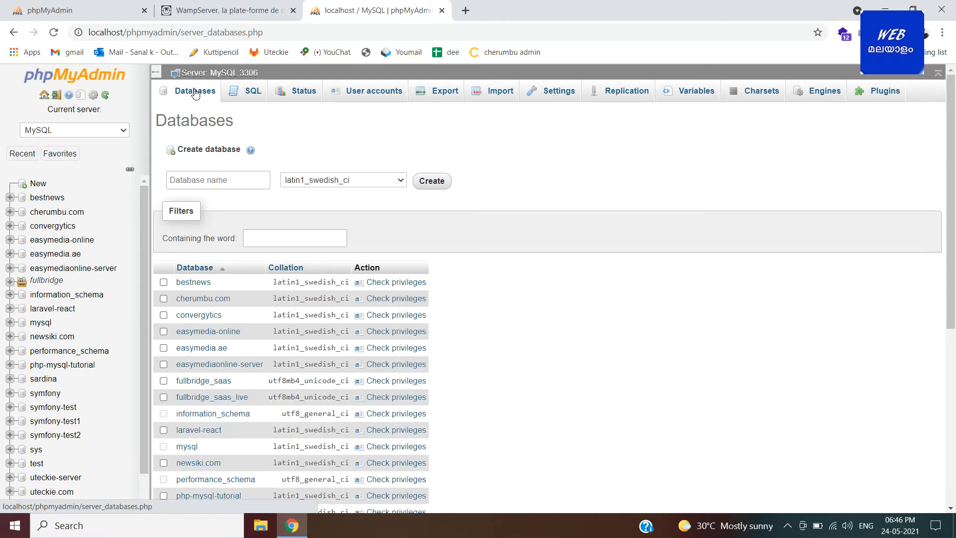
pyautogui.click(213, 184)
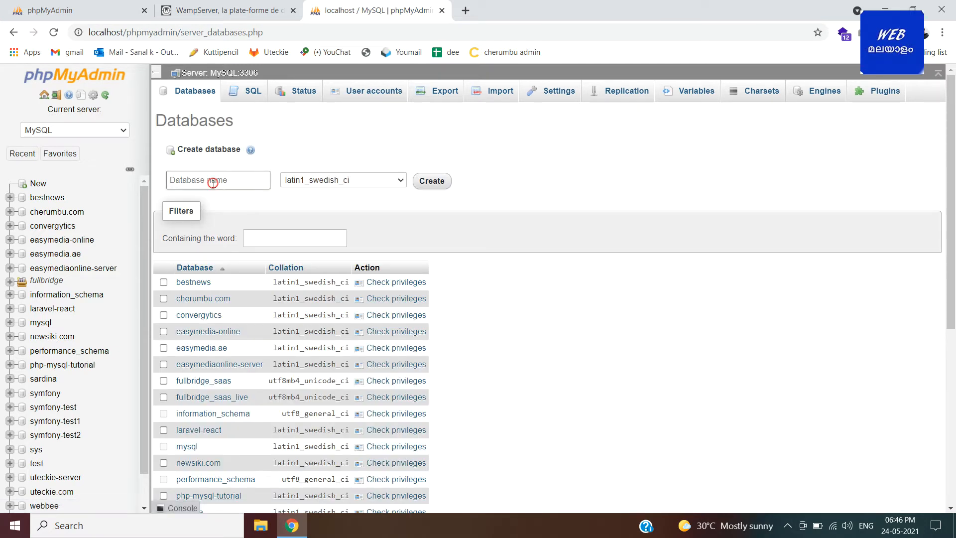
pyautogui.write('phpmy')
pyautogui.press('BackSpace')
pyautogui.press('BackSpace')
pyautogui.press('BackSpace')
pyautogui.press('BackSpace')
pyautogui.press('BackSpace')
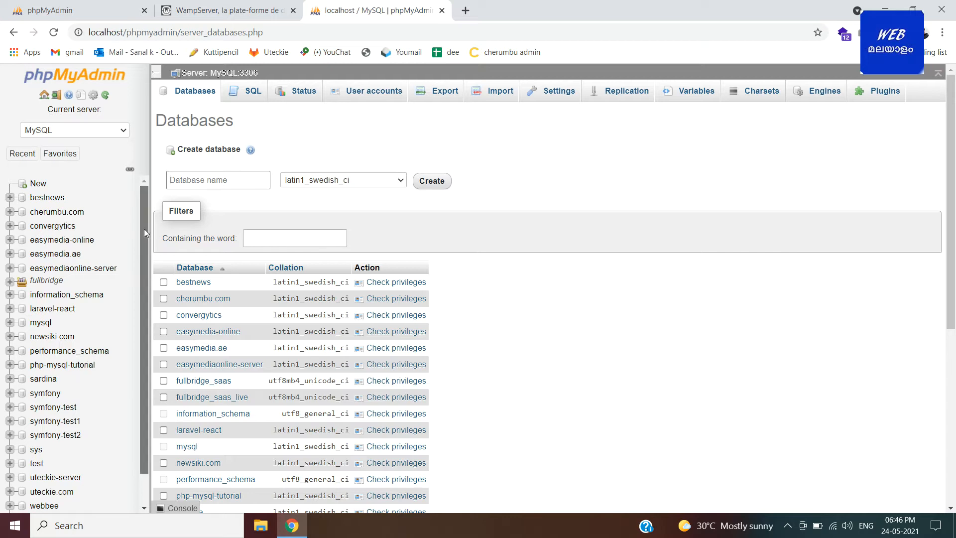
pyautogui.moveTo(145, 228); pyautogui.dragTo(142, 298)
pyautogui.scroll(1, 143, 300)
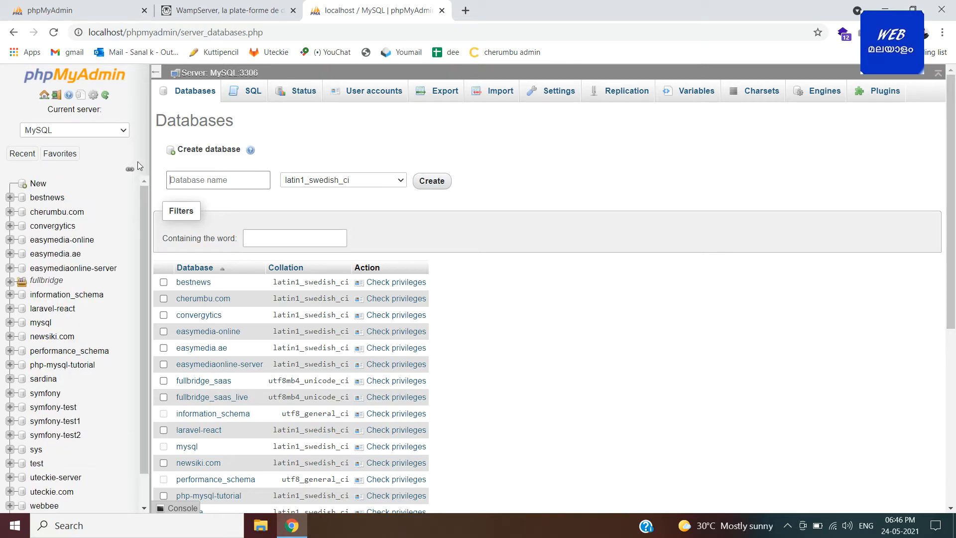
# Create a database named web-malayalam with the latin1_swedish_ci collation
pyautogui.write('web-')
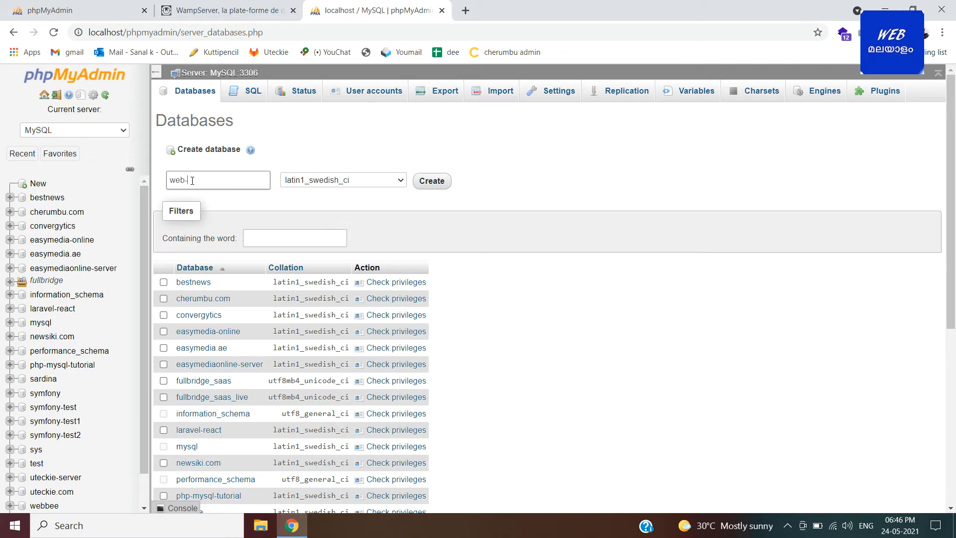
pyautogui.write('malayalam')
pyautogui.click(365, 181)
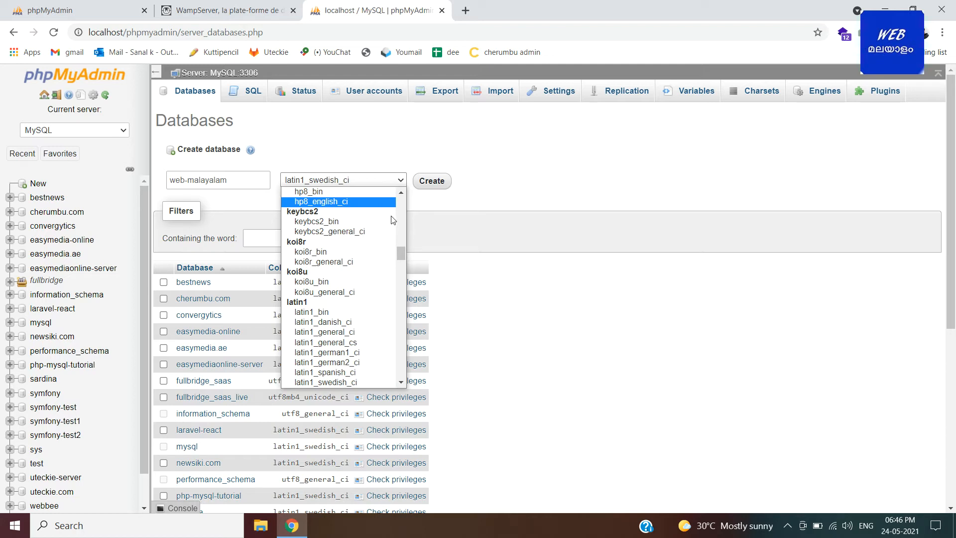
pyautogui.click(580, 208)
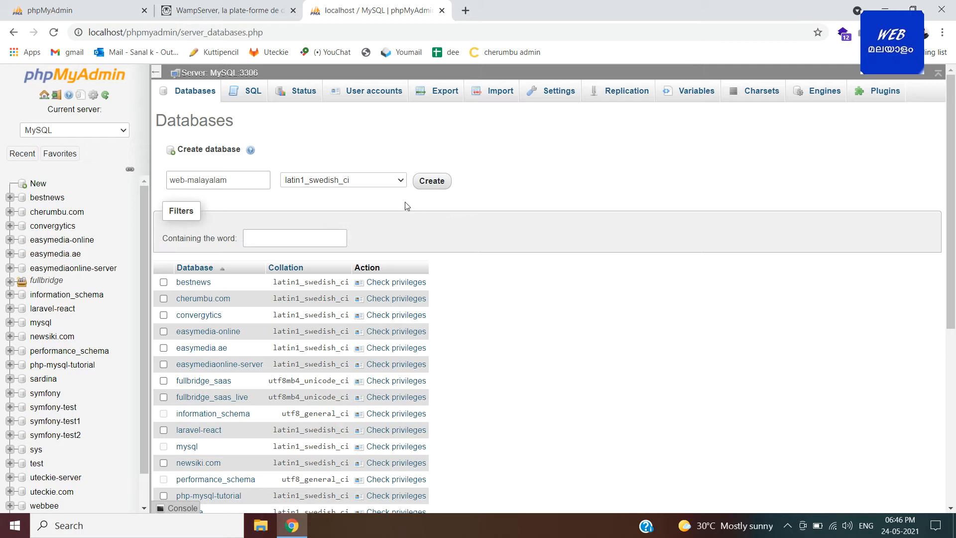
pyautogui.click(432, 182)
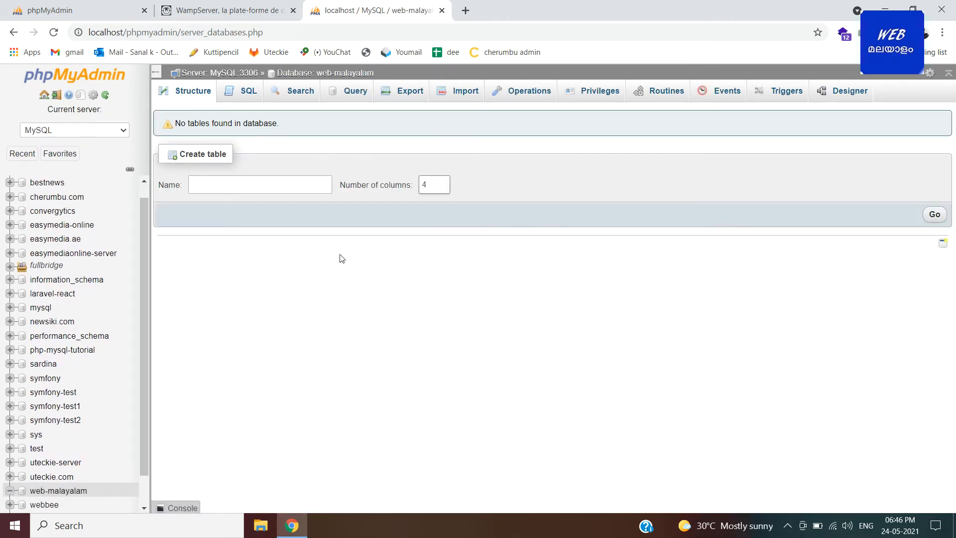
# Open the web-malayalam database and enter table1 as the name of a new table
pyautogui.click(50, 491)
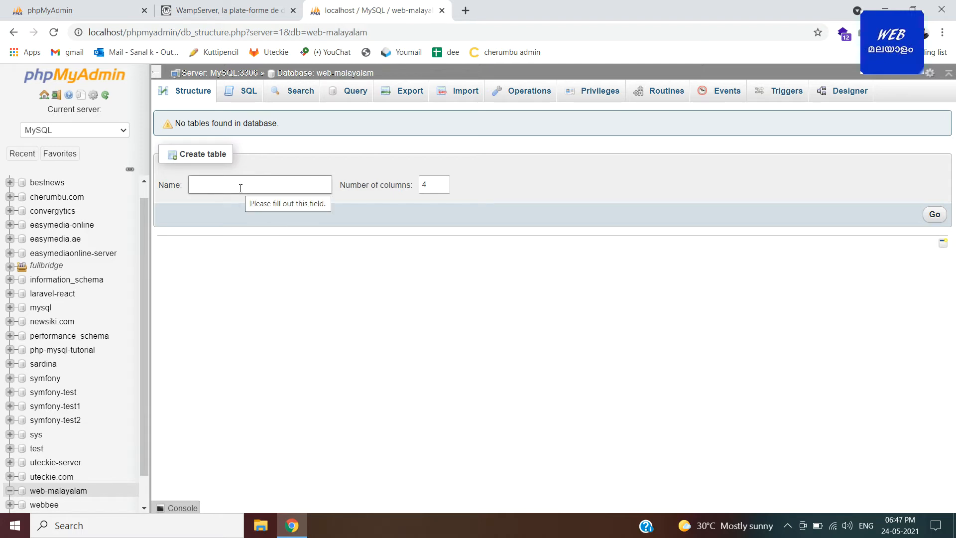
pyautogui.click(205, 187)
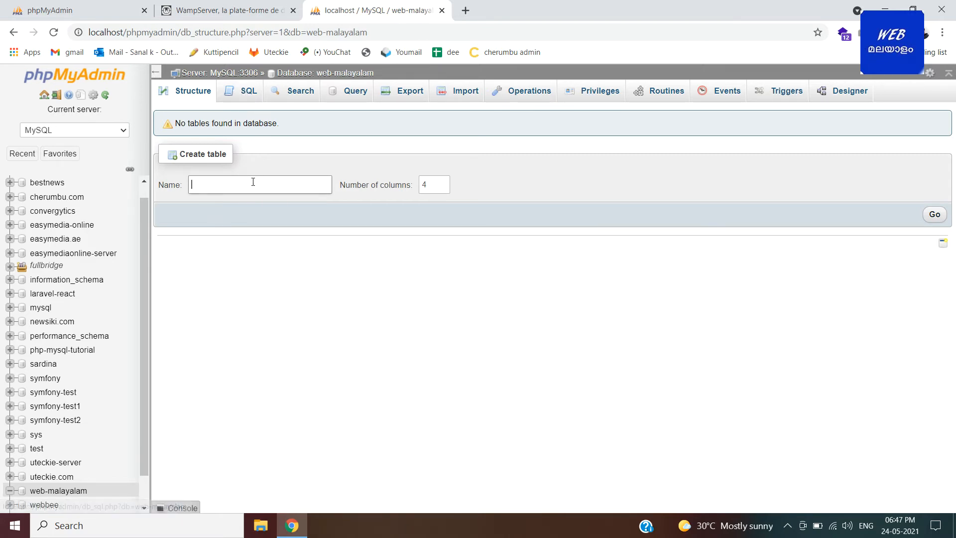
pyautogui.click(209, 183)
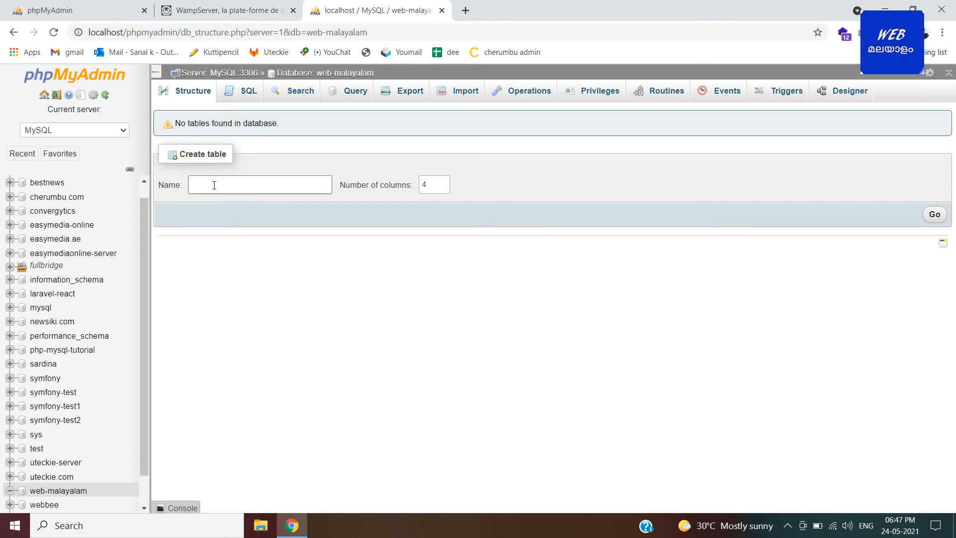
pyautogui.click(214, 184)
pyautogui.write('table1')
# Set the new table's number of columns to 2 and proceed to its column definitions
pyautogui.click(442, 188)
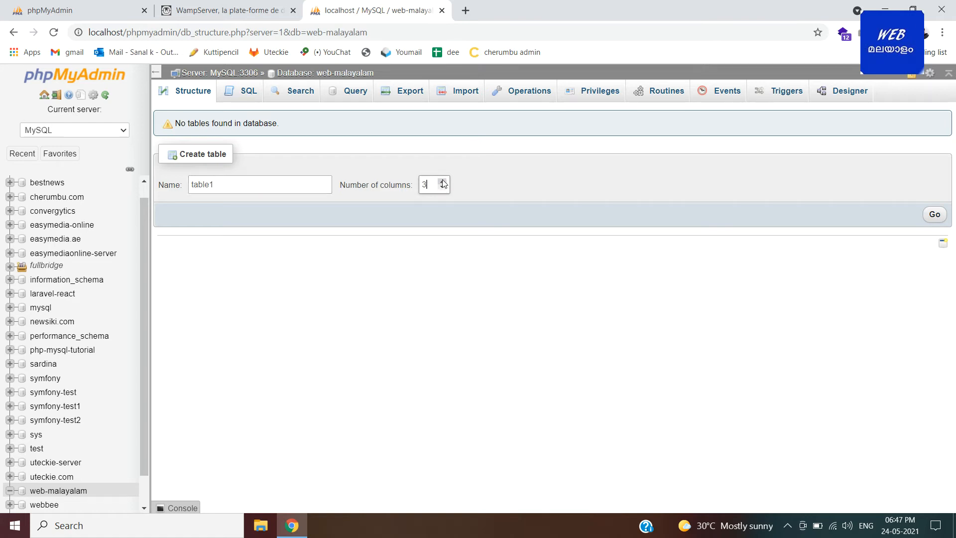
pyautogui.click(442, 181)
pyautogui.doubleClick(442, 181)
pyautogui.click(443, 187)
pyautogui.click(442, 187)
pyautogui.click(442, 188)
pyautogui.click(443, 187)
pyautogui.click(938, 214)
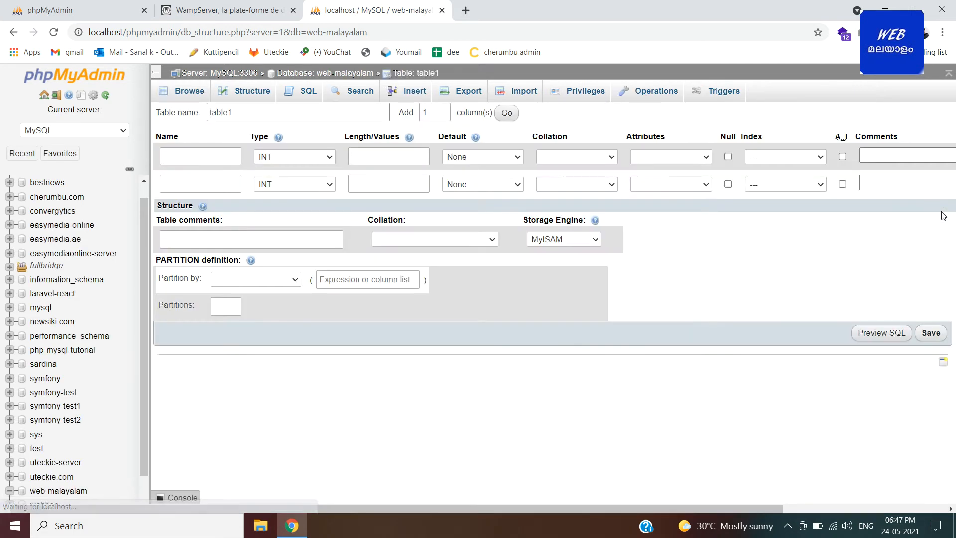
# Name the two columns of table1 id and name
pyautogui.click(204, 155)
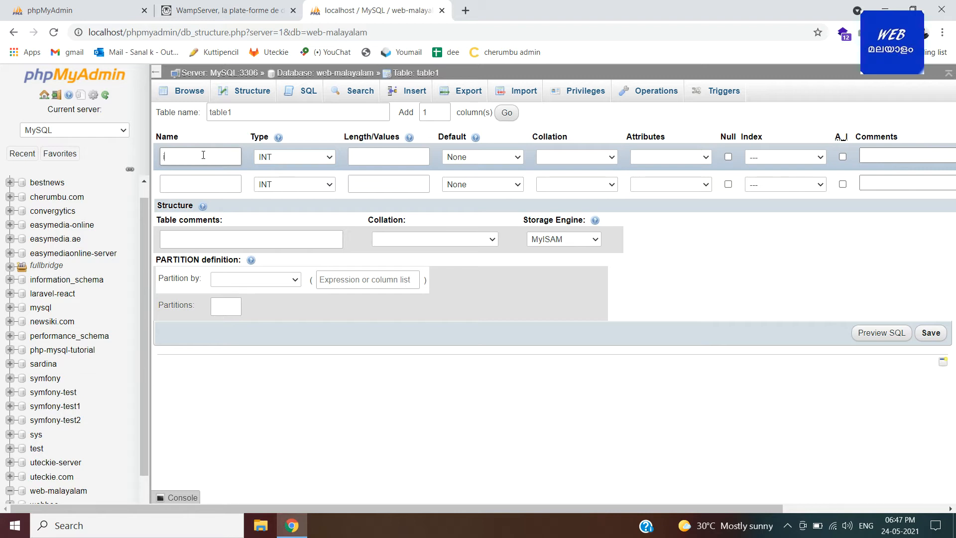
pyautogui.write('id')
pyautogui.click(201, 186)
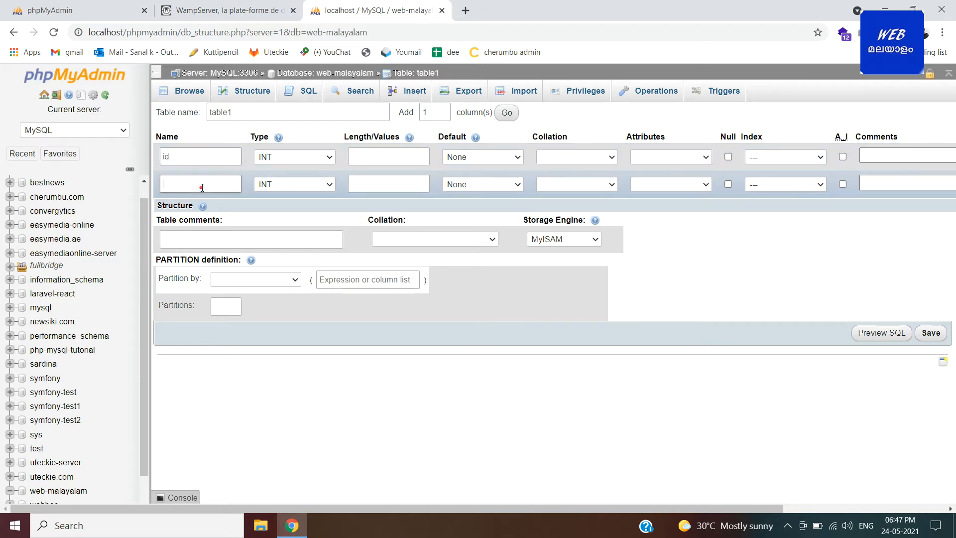
pyautogui.write('name')
# Define the id column as type INT with length 11
pyautogui.click(329, 157)
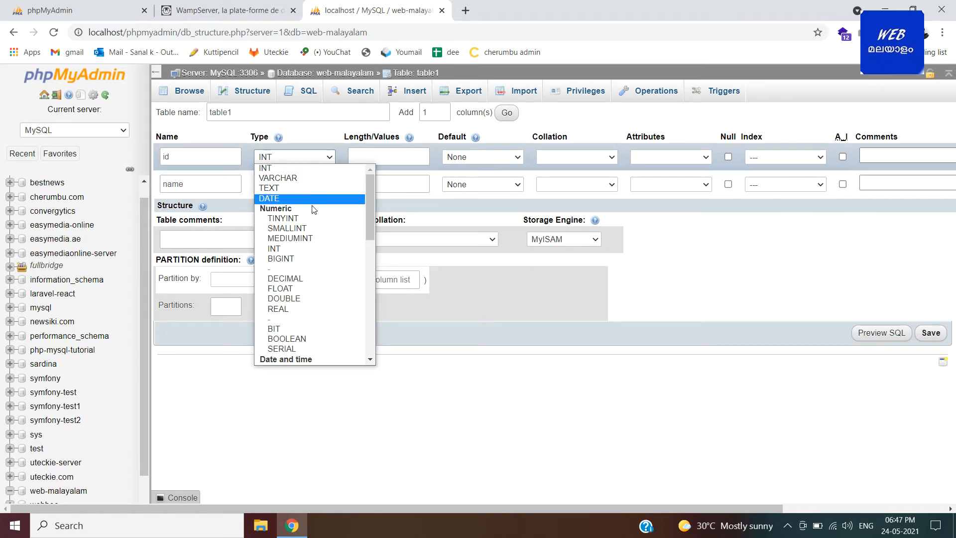
pyautogui.click(310, 169)
pyautogui.click(373, 157)
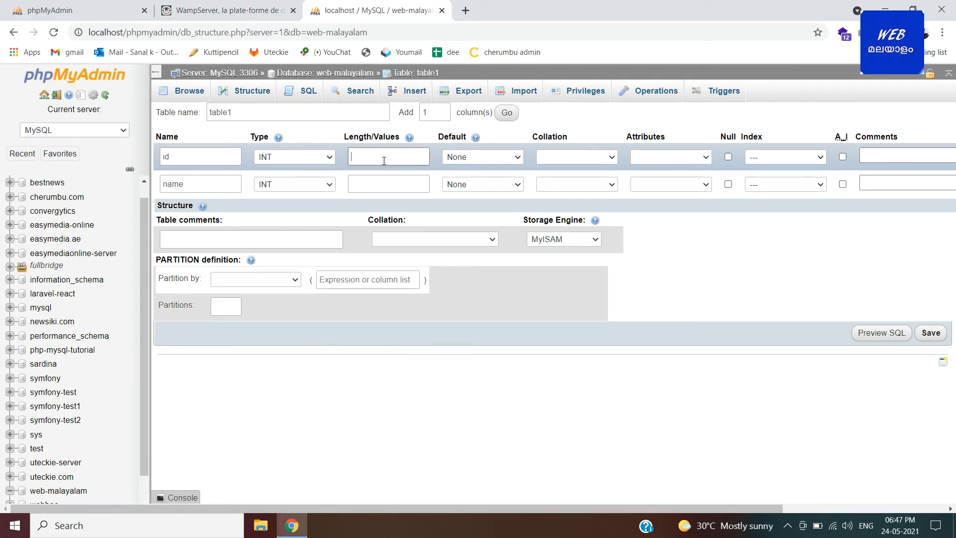
pyautogui.write('11')
# Examine the id column's default, collation, attributes, null, index, virtuality and move-column options without choosing any
pyautogui.click(503, 158)
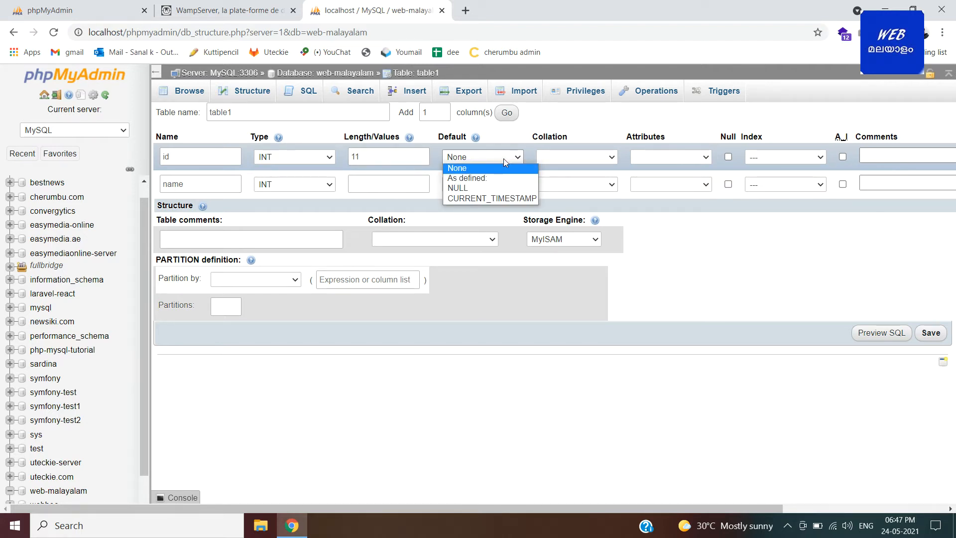
pyautogui.click(563, 157)
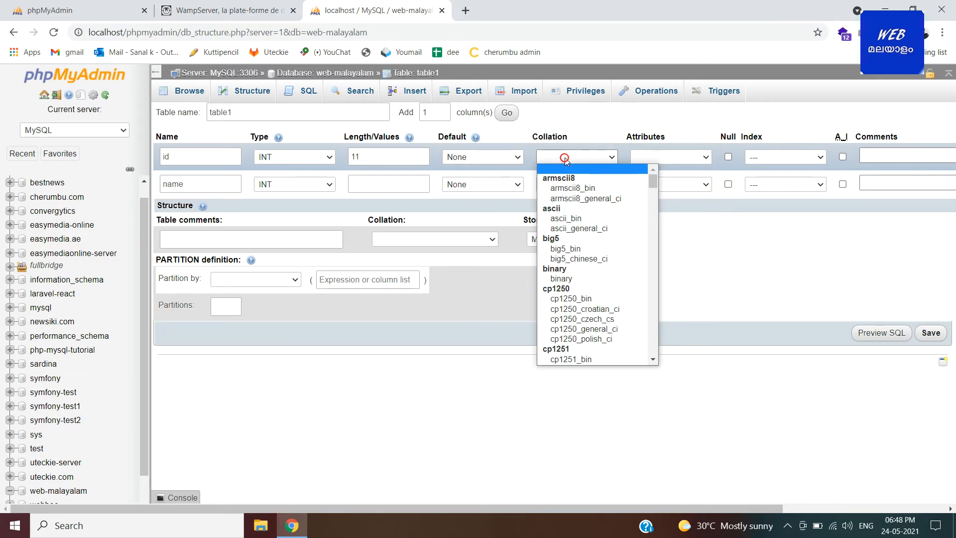
pyautogui.click(659, 158)
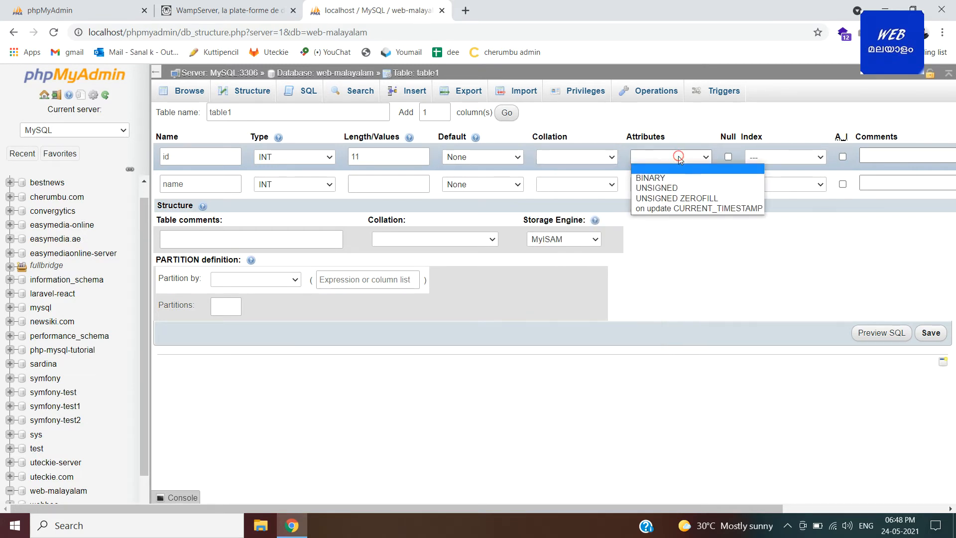
pyautogui.click(729, 157)
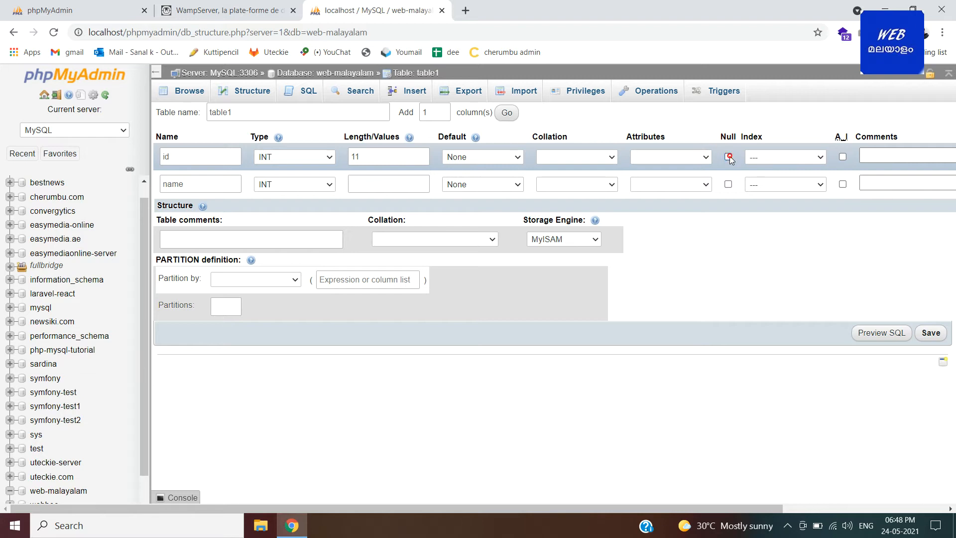
pyautogui.click(819, 158)
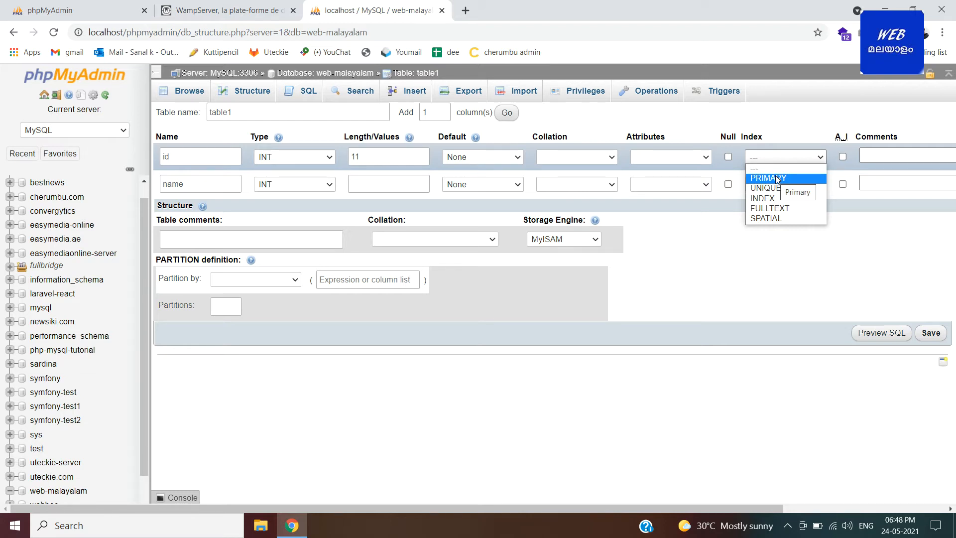
pyautogui.click(841, 252)
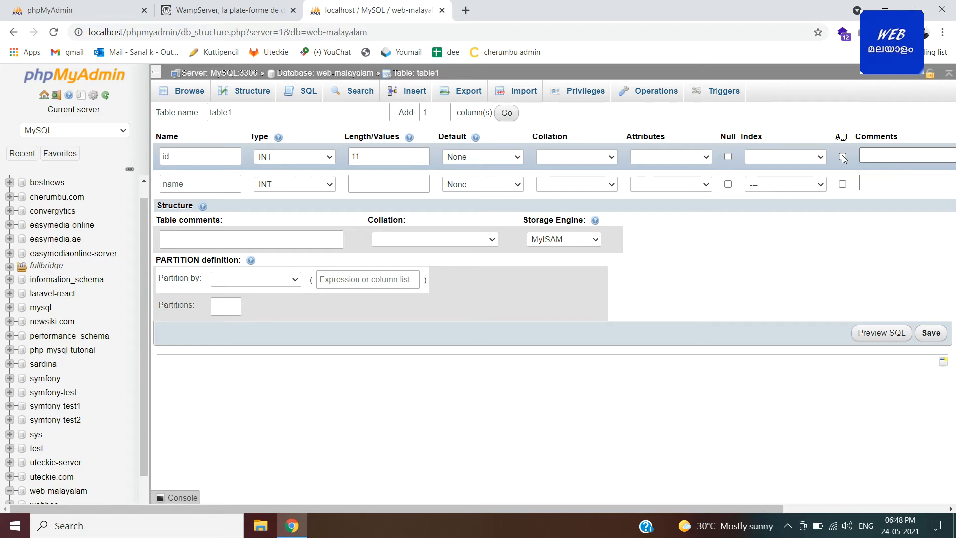
pyautogui.moveTo(749, 507); pyautogui.dragTo(886, 502)
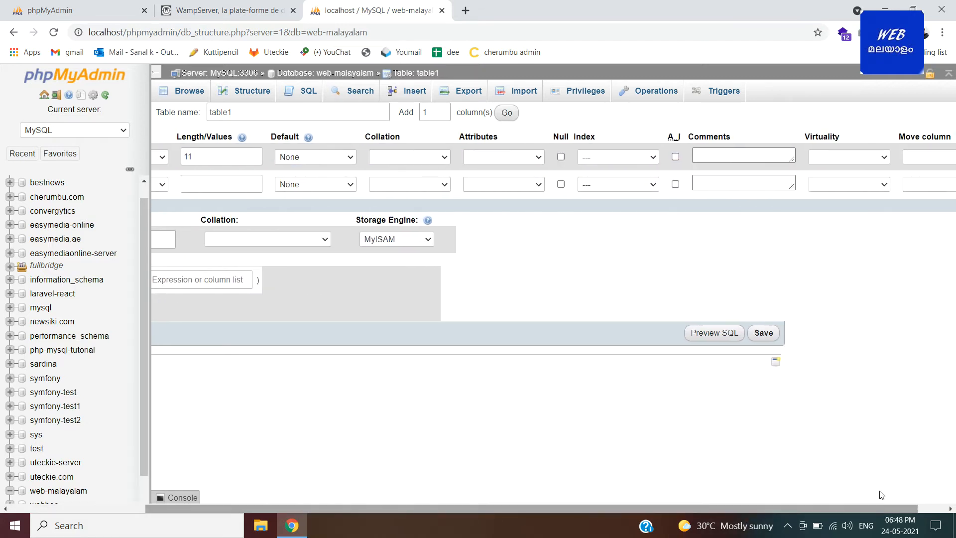
pyautogui.click(870, 158)
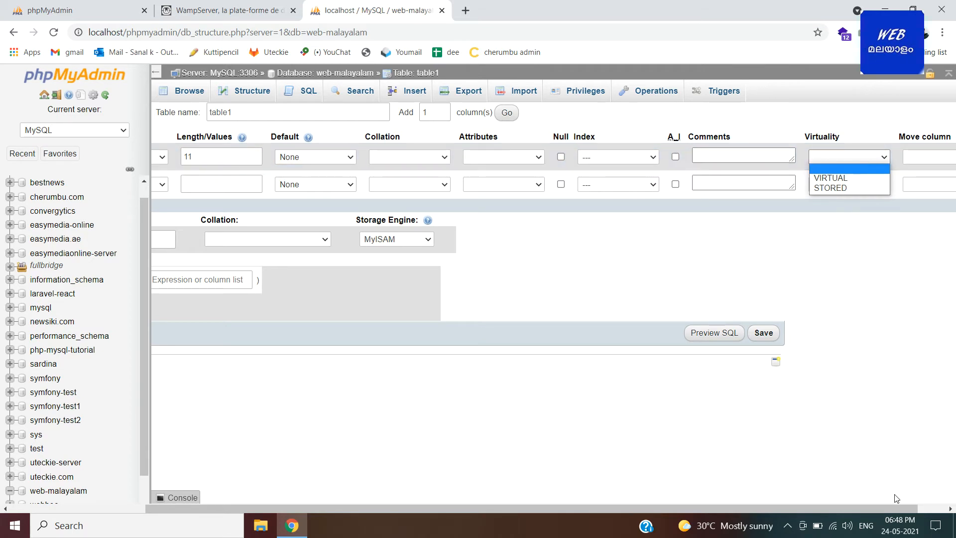
pyautogui.moveTo(895, 506); pyautogui.dragTo(922, 507)
pyautogui.click(919, 157)
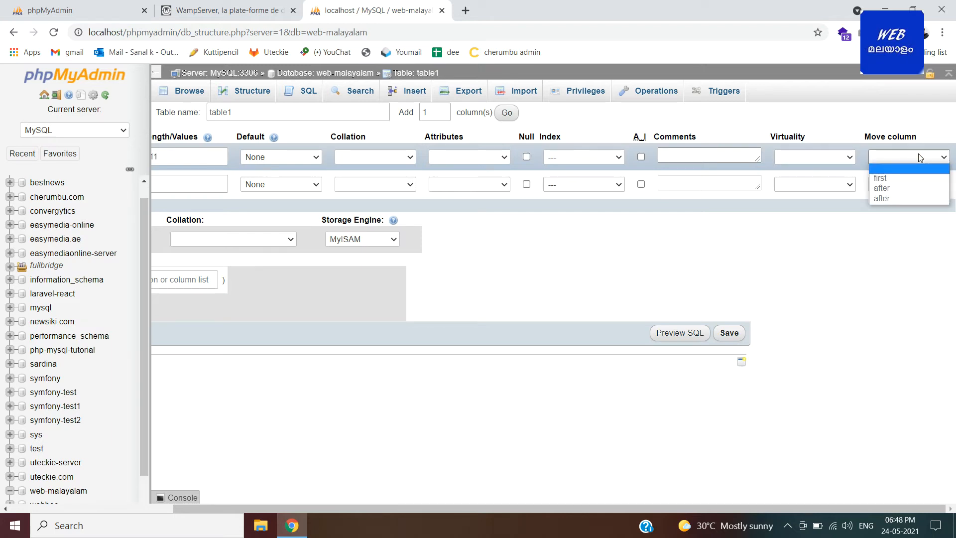
pyautogui.click(857, 256)
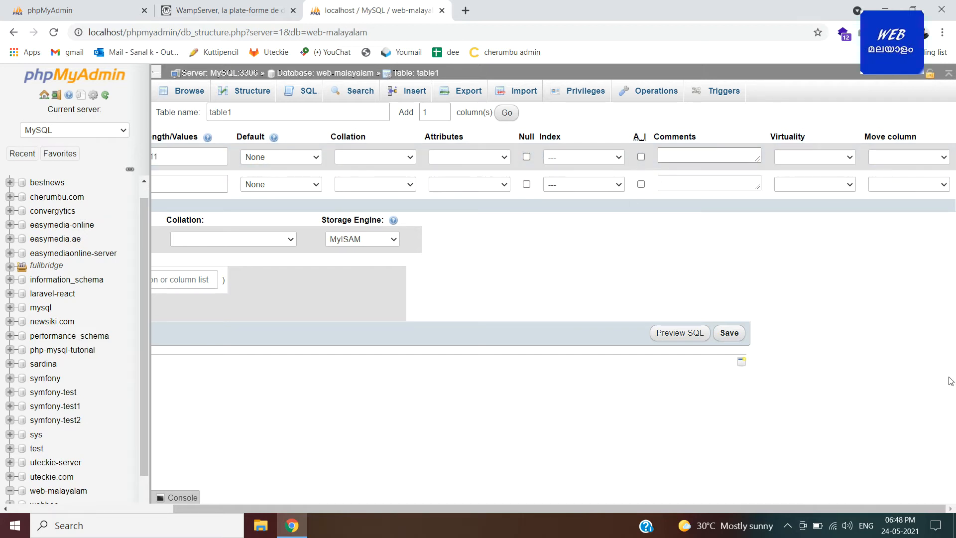
# Define the name column as type VARCHAR with length 1111 and save table1
pyautogui.moveTo(902, 505); pyautogui.dragTo(739, 506)
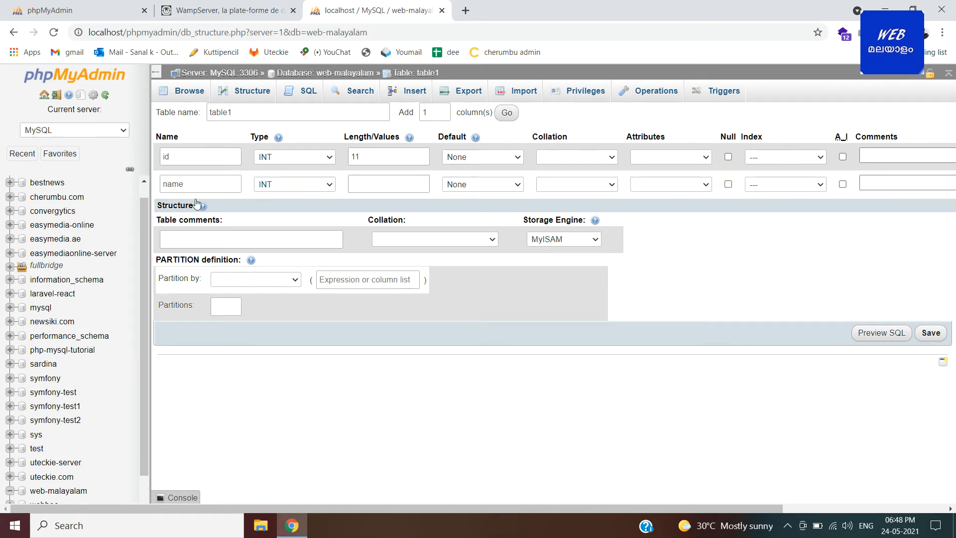
pyautogui.click(309, 189)
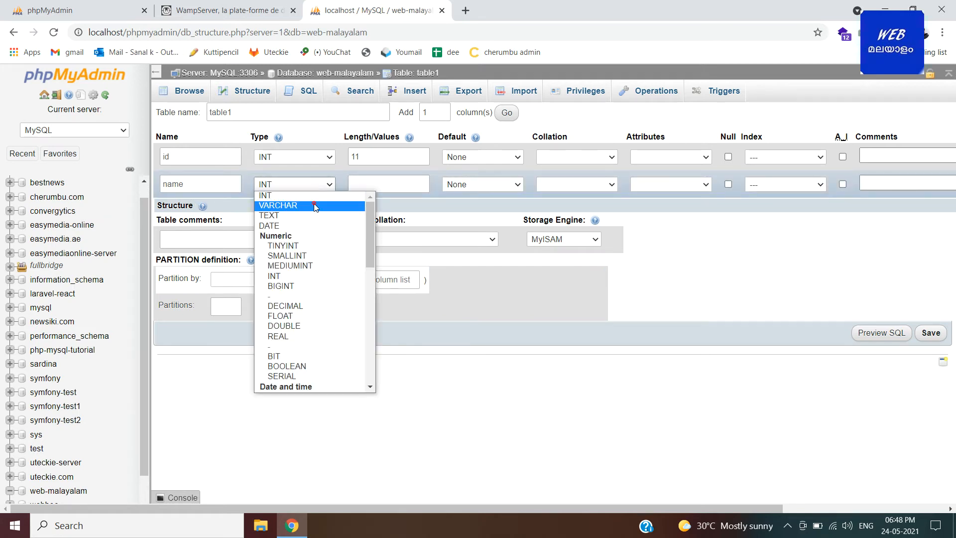
pyautogui.click(314, 206)
pyautogui.click(393, 186)
pyautogui.write('111')
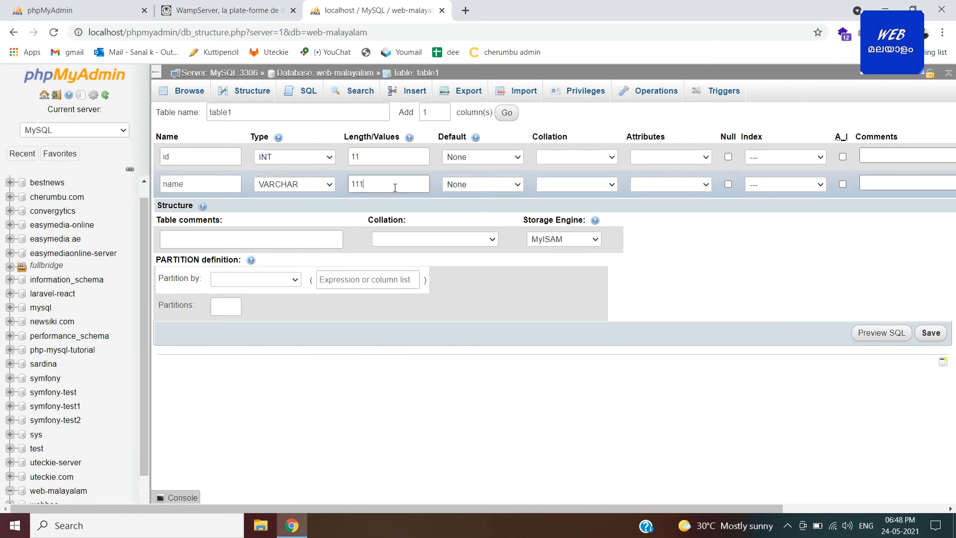
pyautogui.write('1')
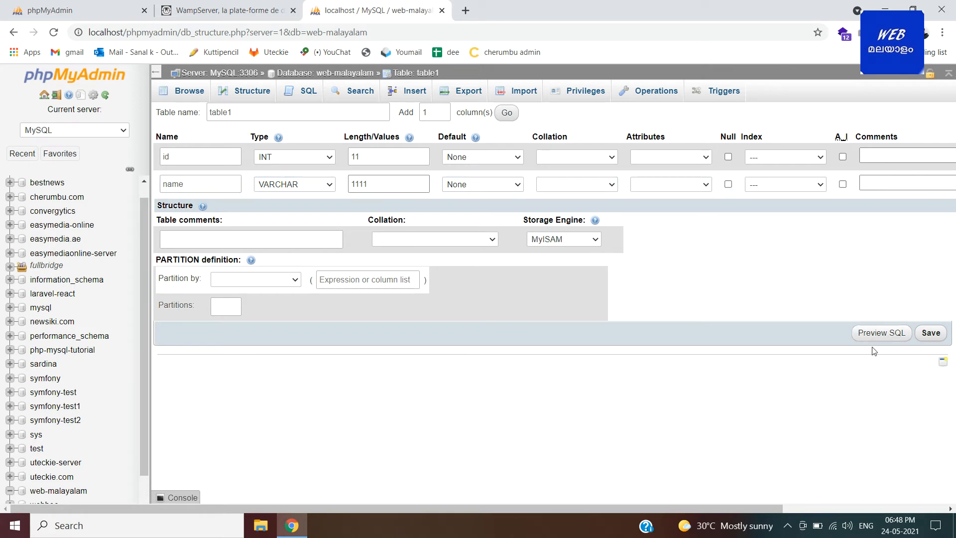
pyautogui.click(931, 333)
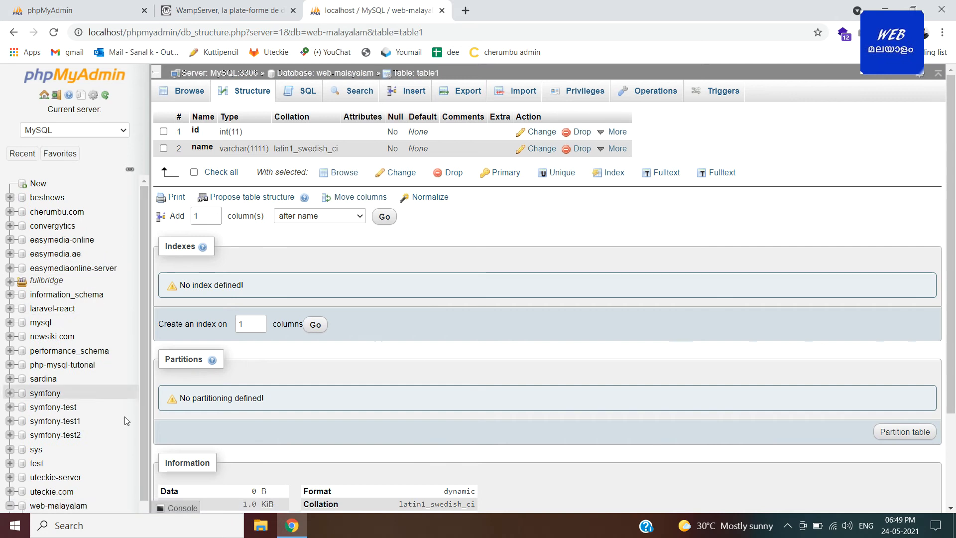
# Open table1 in the web-malayalam database and bring up its SQL query editor
pyautogui.click(60, 505)
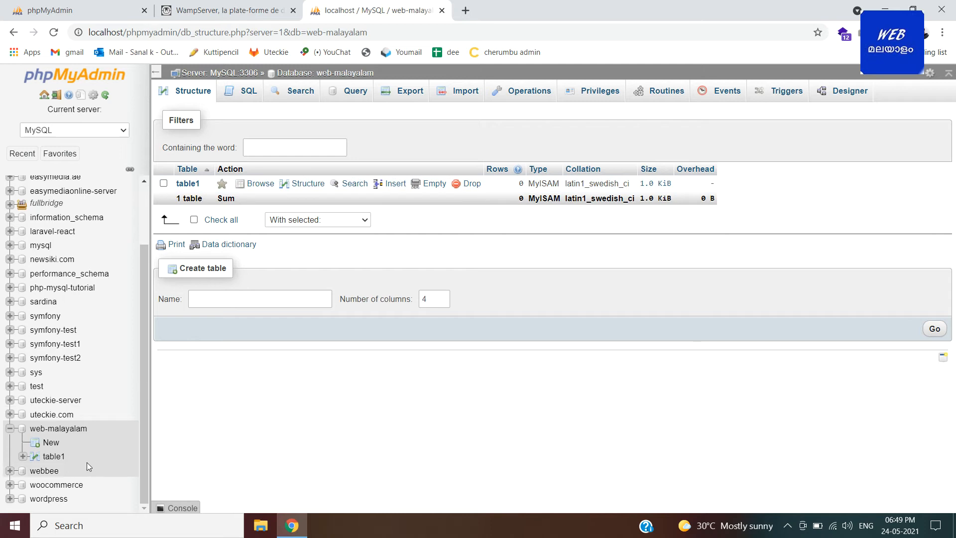
pyautogui.click(53, 457)
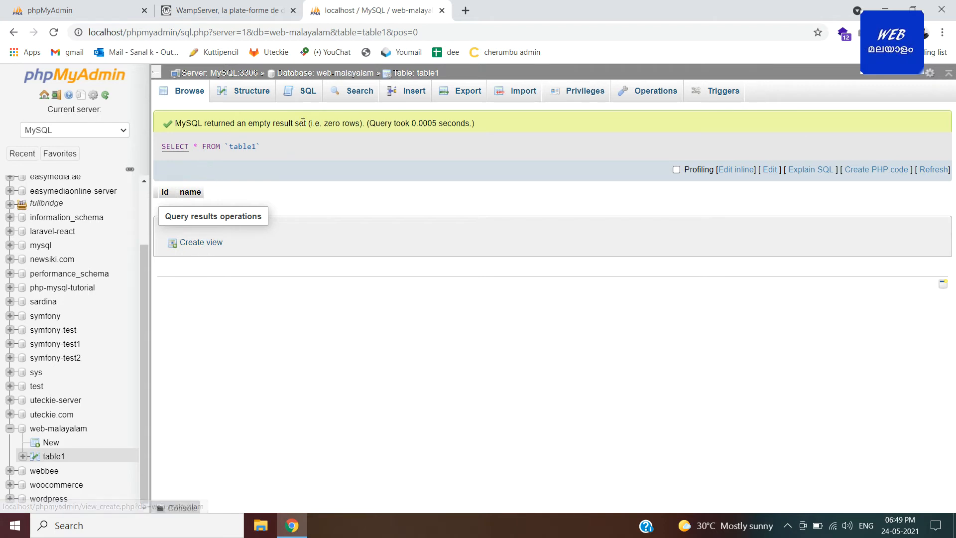
pyautogui.click(305, 95)
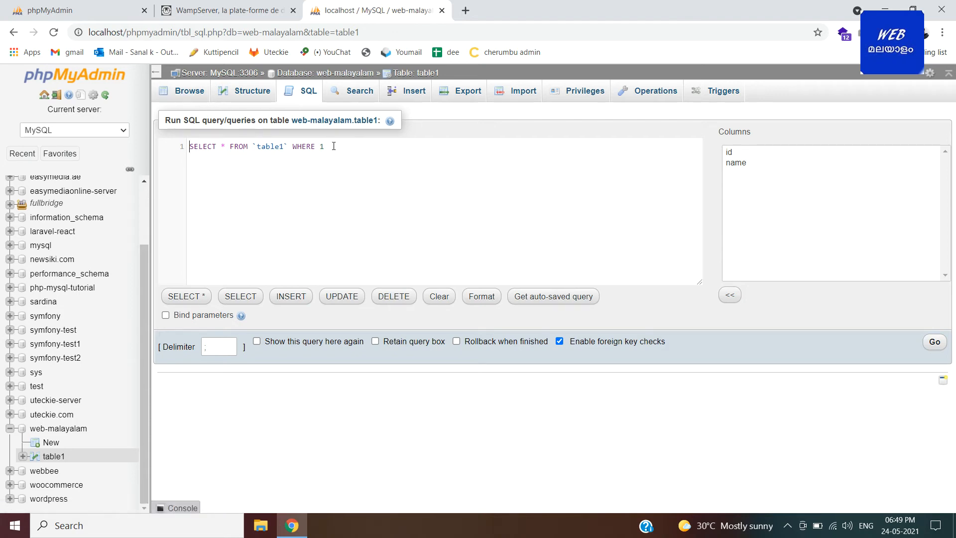
# Replace the default query with CREATE TABLE table2(age varchar(22)) and run it
pyautogui.moveTo(333, 146); pyautogui.dragTo(185, 143)
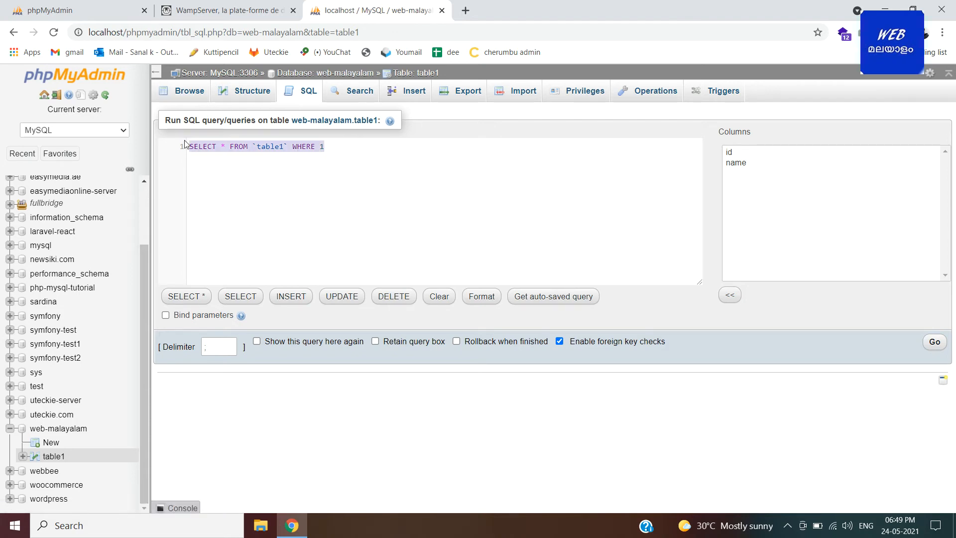
pyautogui.write('cr')
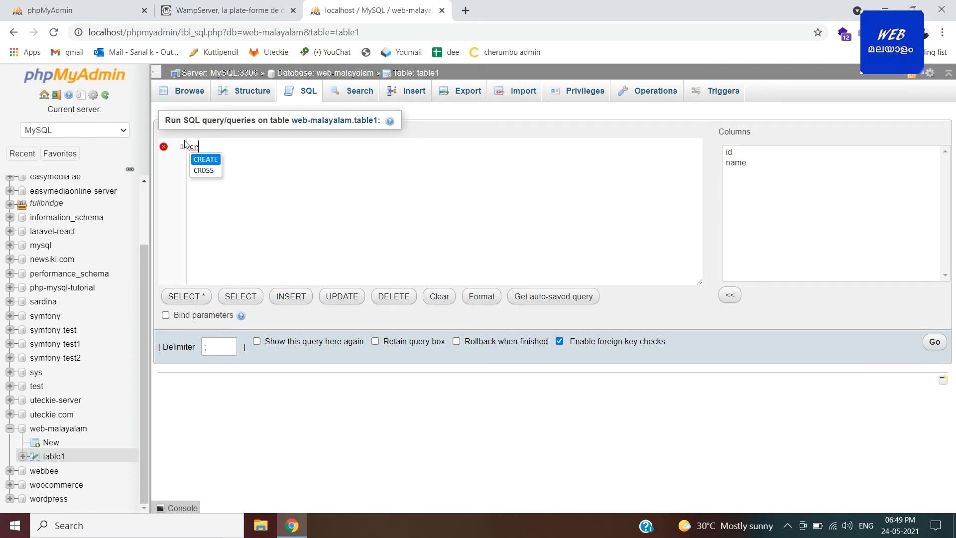
pyautogui.press('Return')
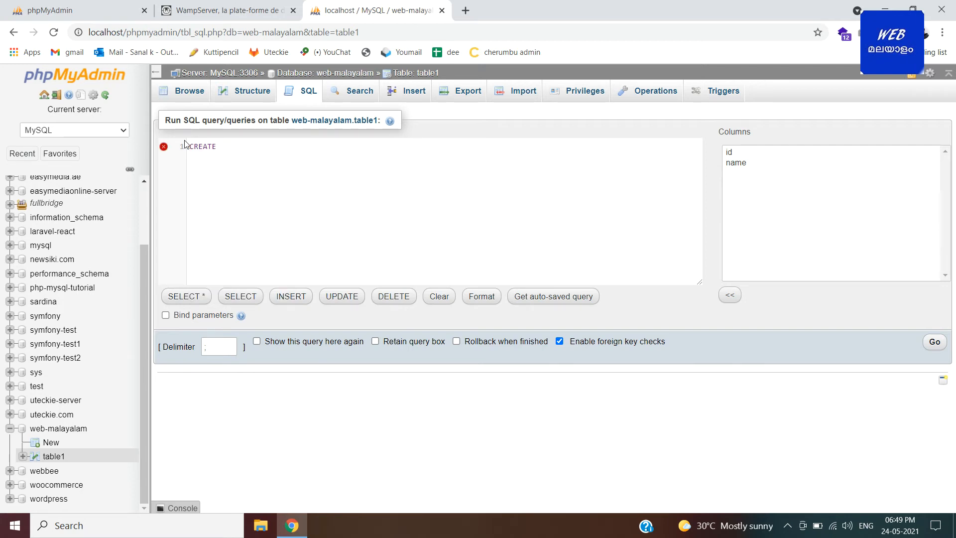
pyautogui.write('tab')
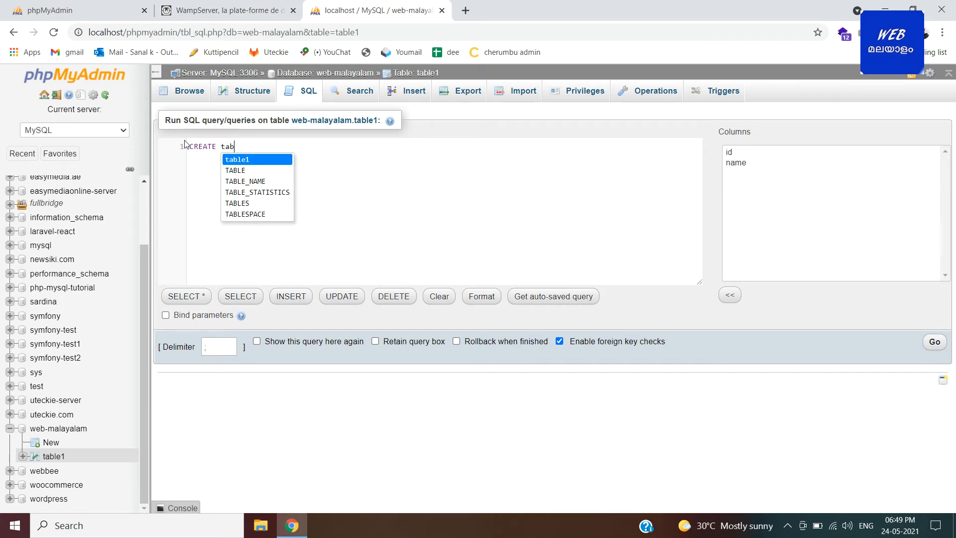
pyautogui.press('Down')
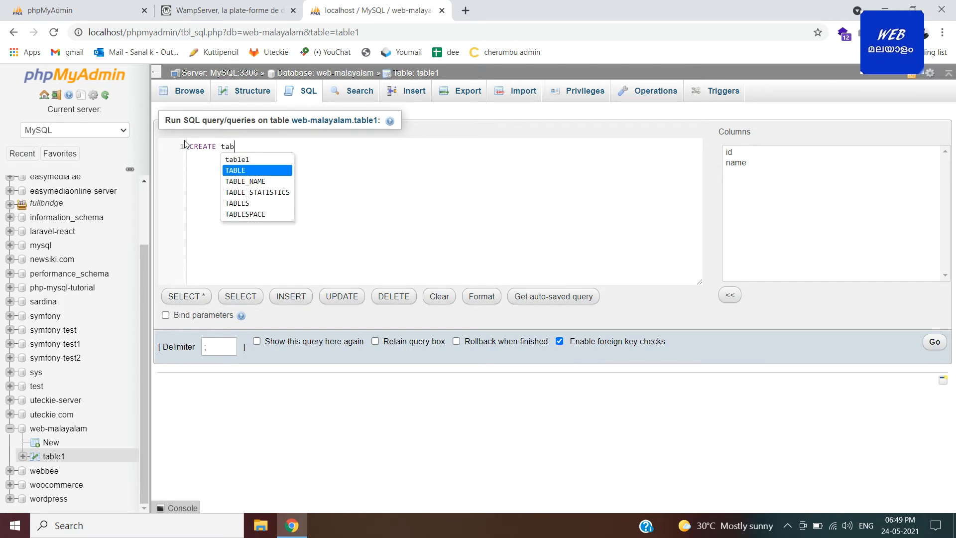
pyautogui.press('Return')
pyautogui.write('table')
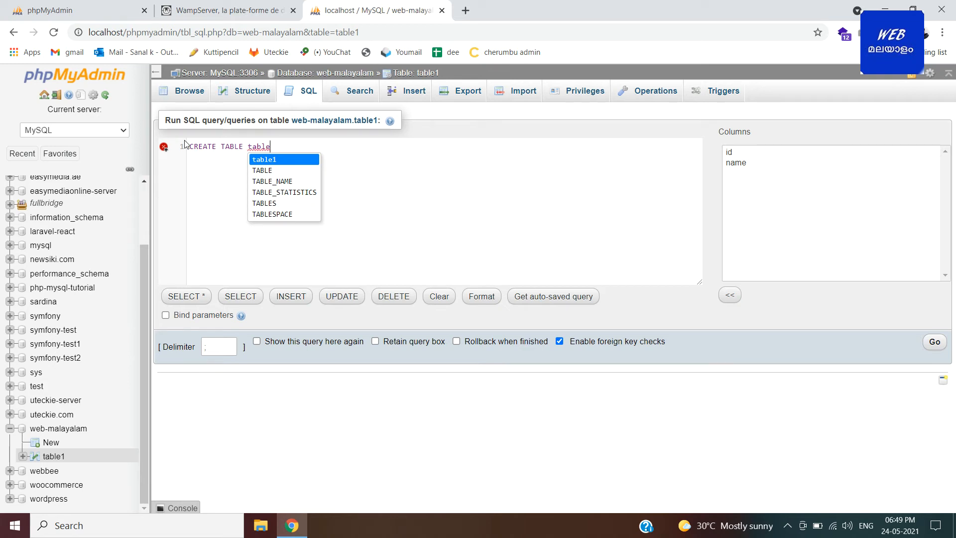
pyautogui.write('2')
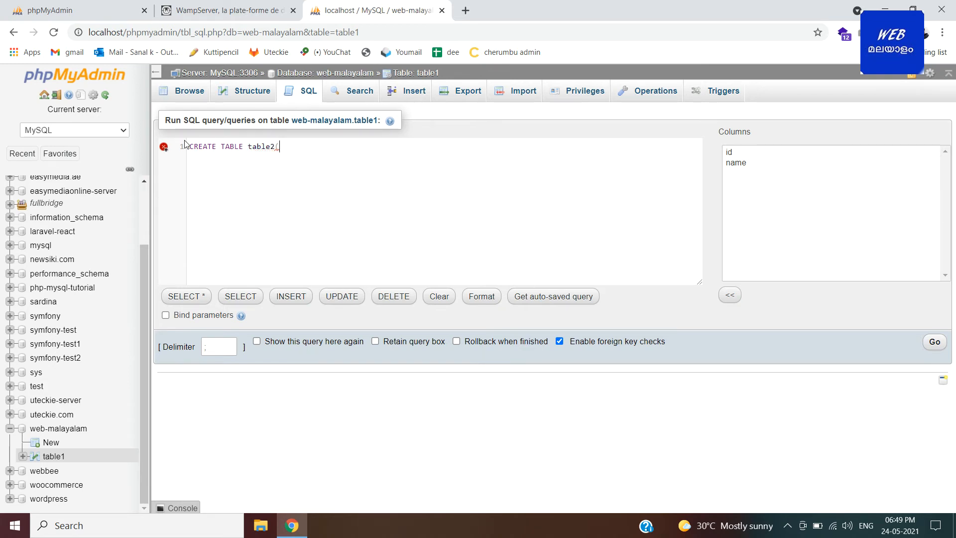
pyautogui.write('(age varchar(22))')
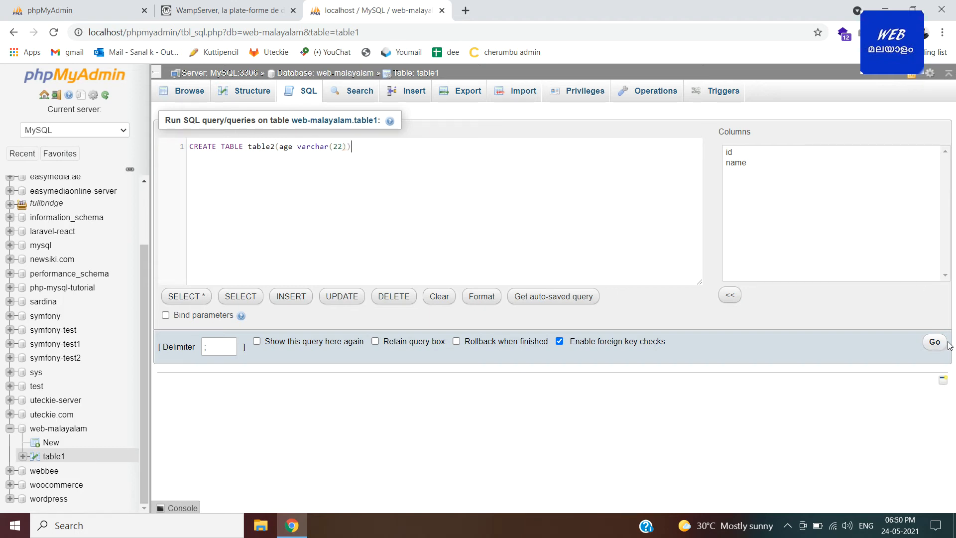
pyautogui.click(940, 343)
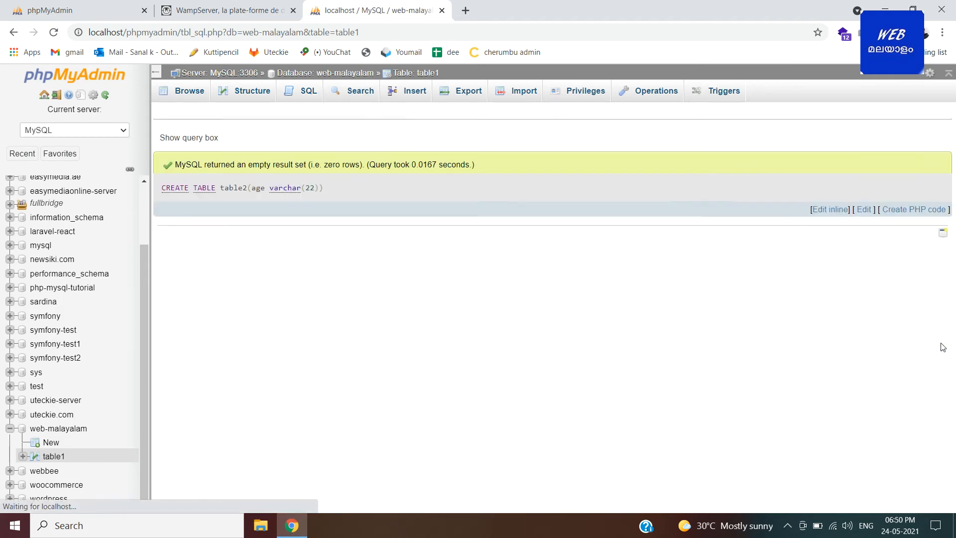
# Browse table2 in the web-malayalam database to check its columns
pyautogui.moveTo(146, 402); pyautogui.dragTo(130, 473)
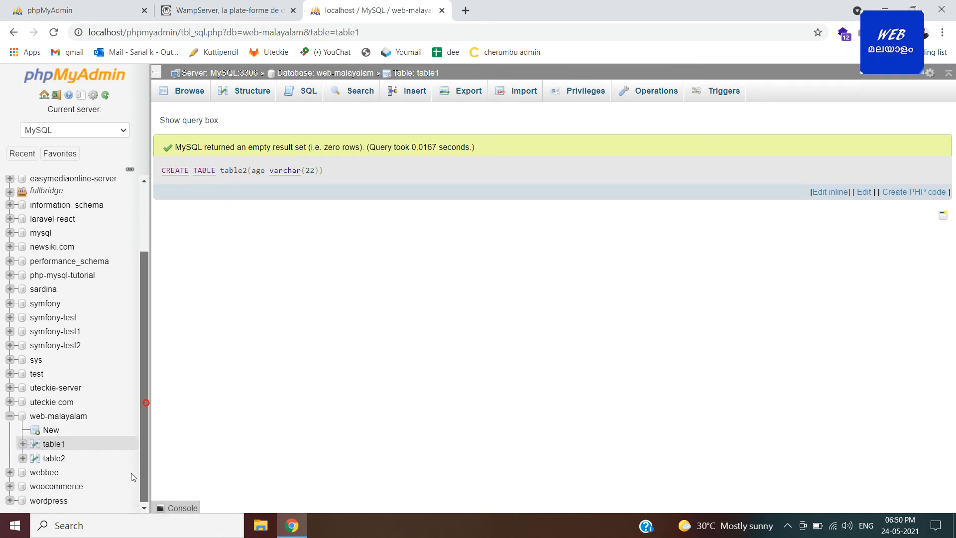
pyautogui.click(55, 457)
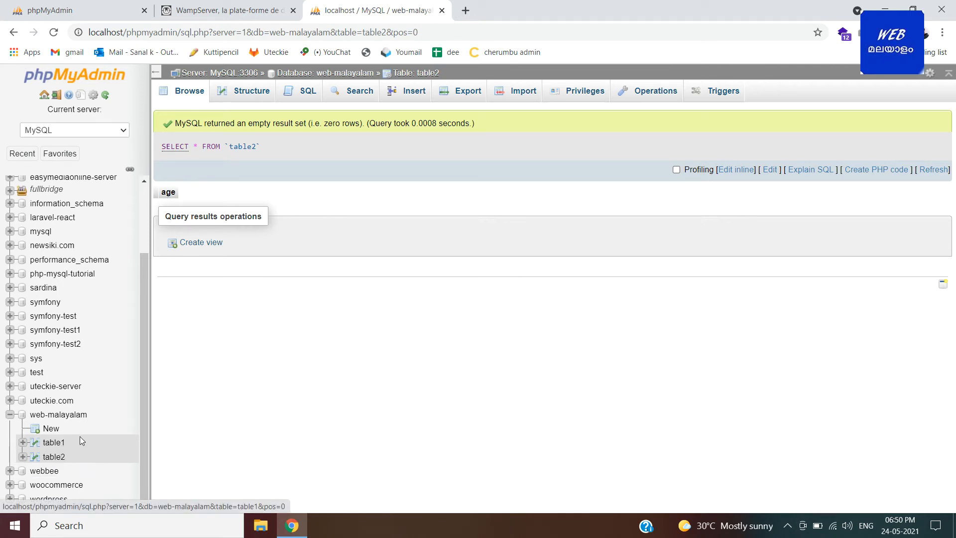
# Change the type of table1's id column to VARCHAR in the table structure and save the change
pyautogui.click(55, 445)
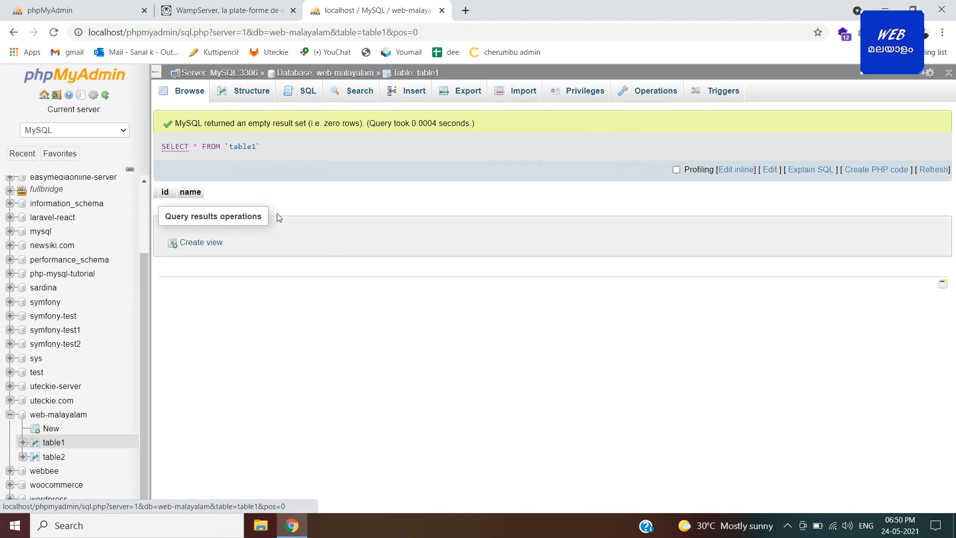
pyautogui.click(241, 91)
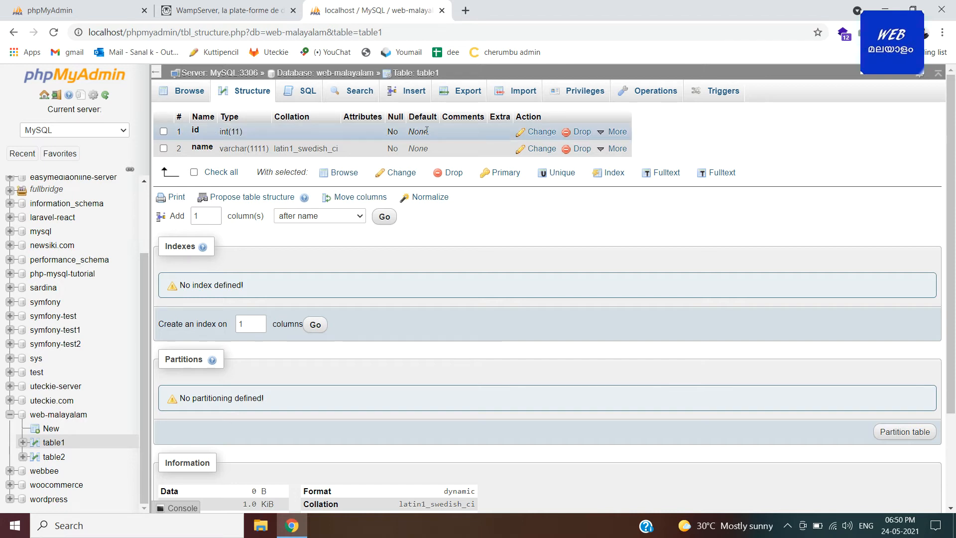
pyautogui.click(541, 133)
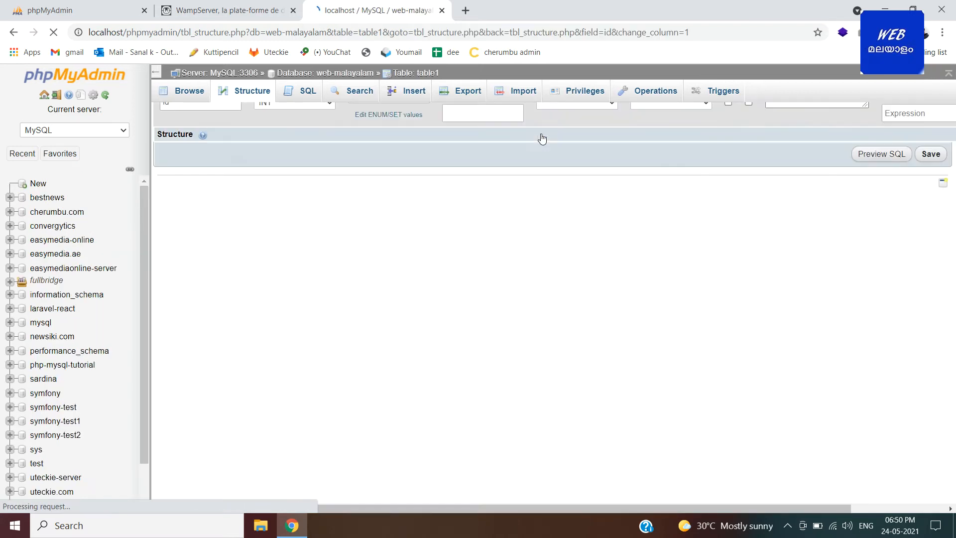
pyautogui.click(314, 127)
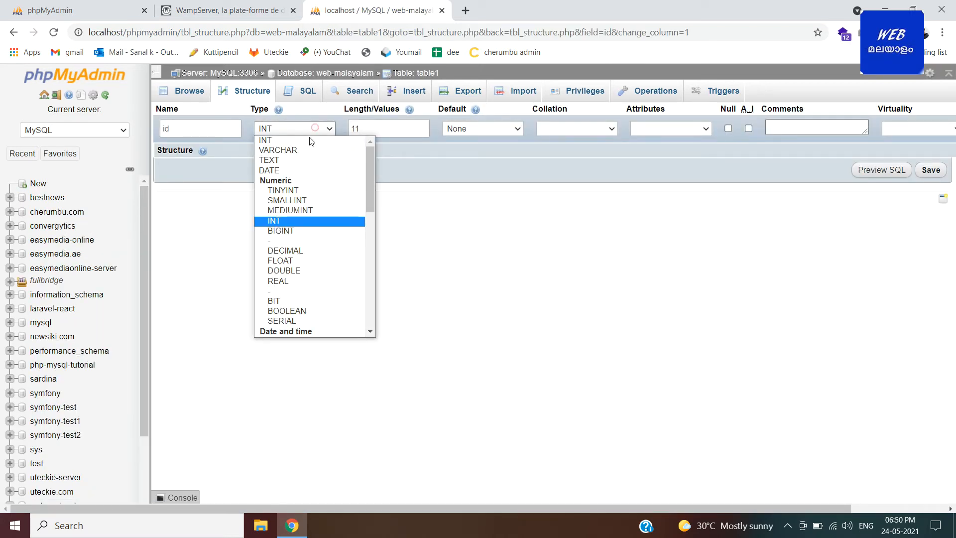
pyautogui.click(308, 149)
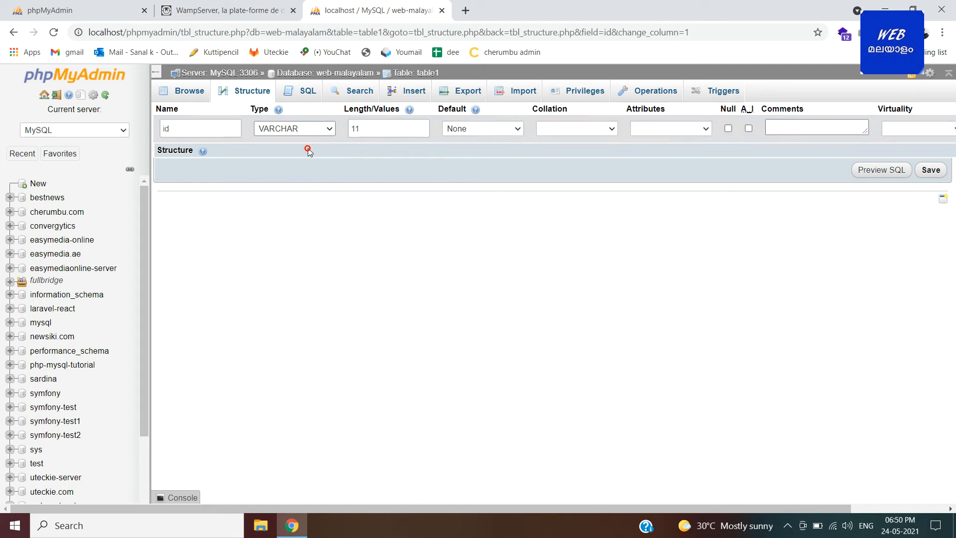
pyautogui.click(939, 170)
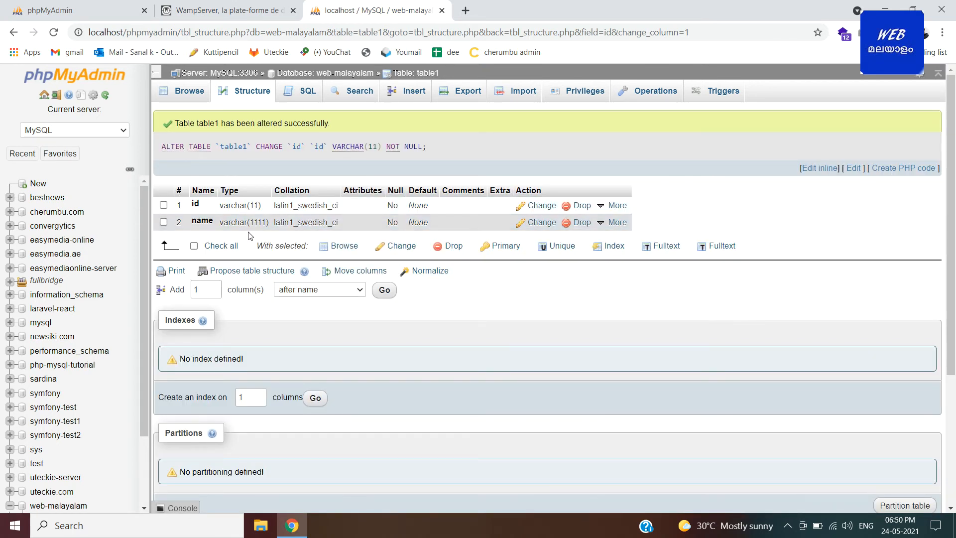
# Drop the id column from table1 and add an address column of type VARCHAR with length 111 after name
pyautogui.click(581, 205)
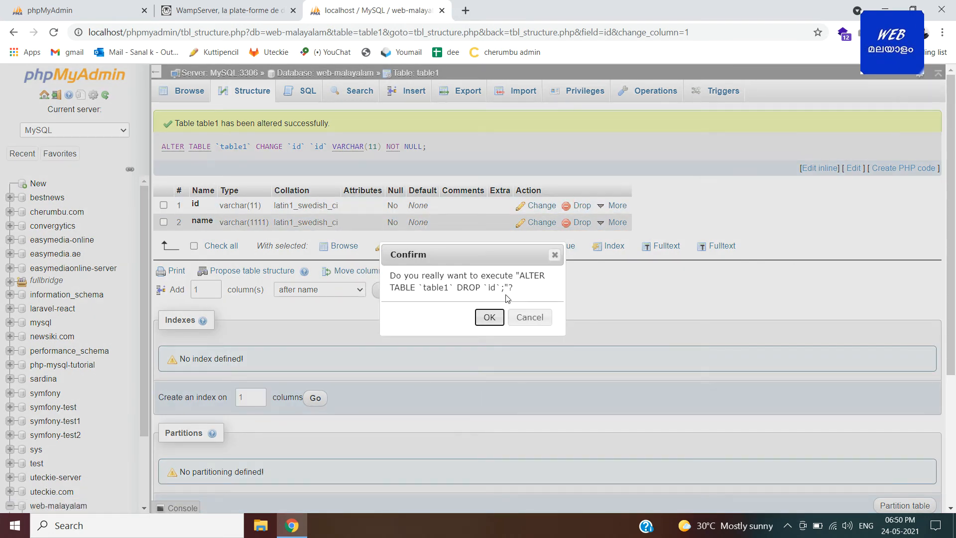
pyautogui.click(494, 315)
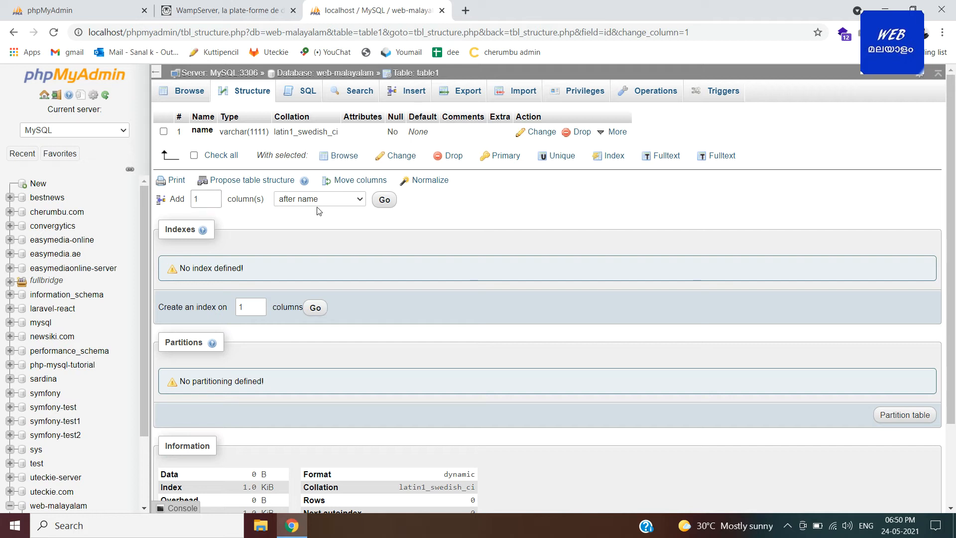
pyautogui.click(384, 200)
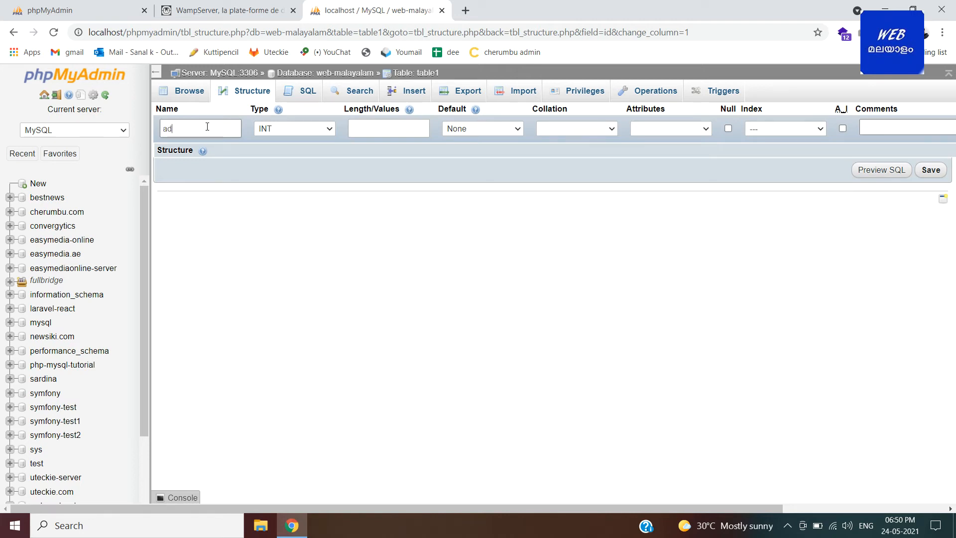
pyautogui.write('address')
pyautogui.click(290, 128)
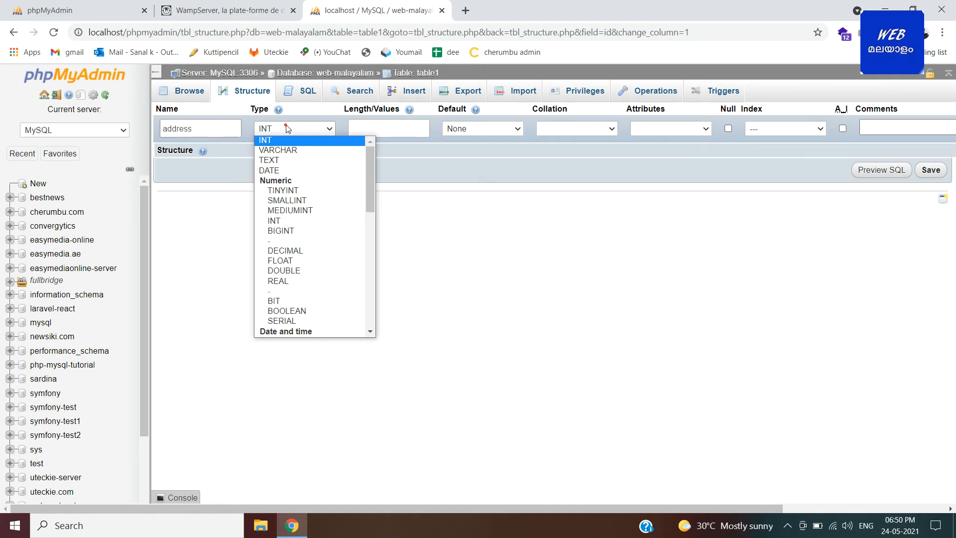
pyautogui.click(302, 145)
pyautogui.click(357, 135)
pyautogui.write('111')
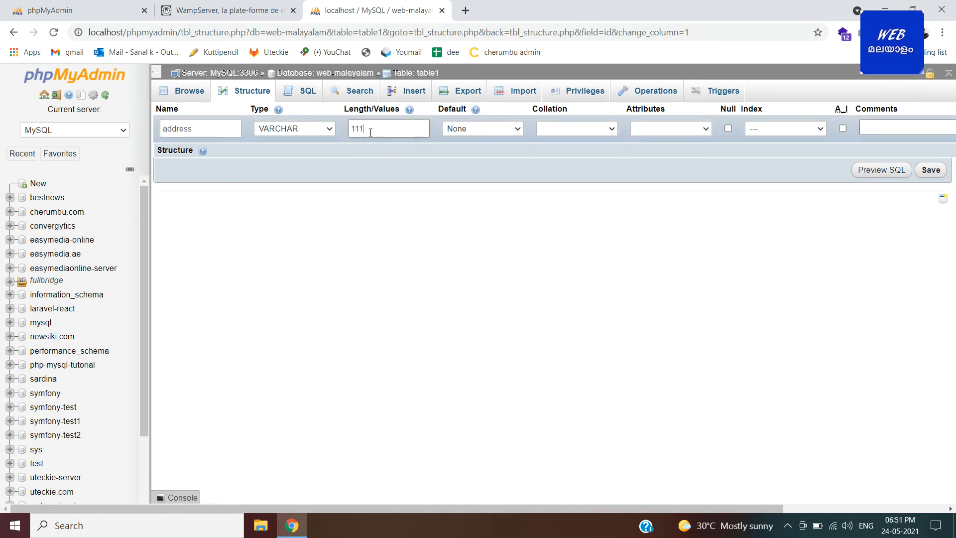
pyautogui.click(938, 175)
pyautogui.click(939, 174)
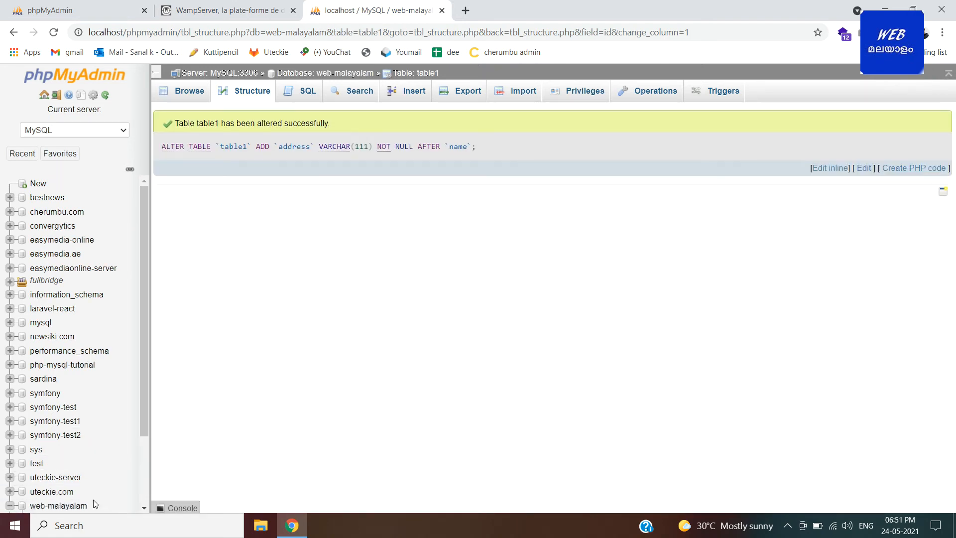
# Browse table1 in the web-malayalam database to check its columns, and view its SQL query and search forms
pyautogui.moveTo(148, 380); pyautogui.dragTo(89, 450)
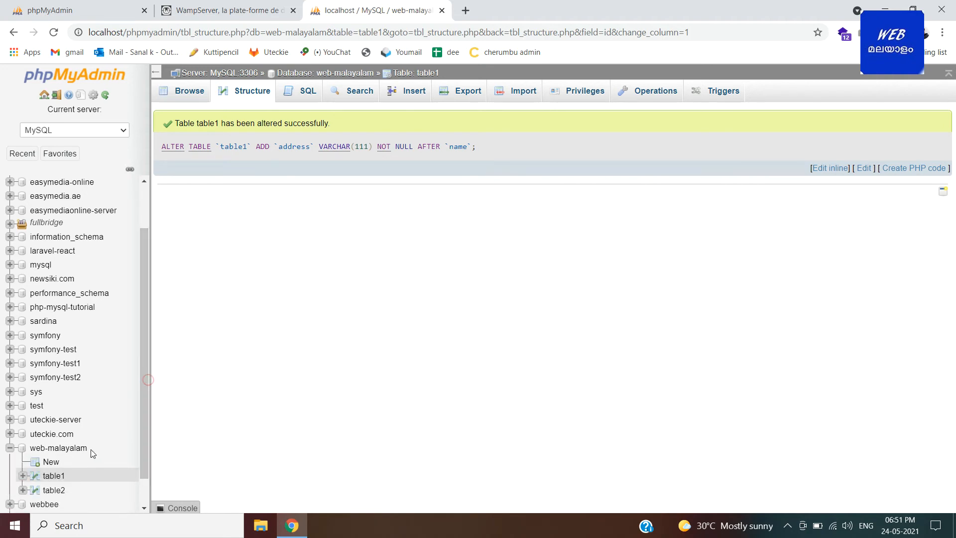
pyautogui.click(56, 474)
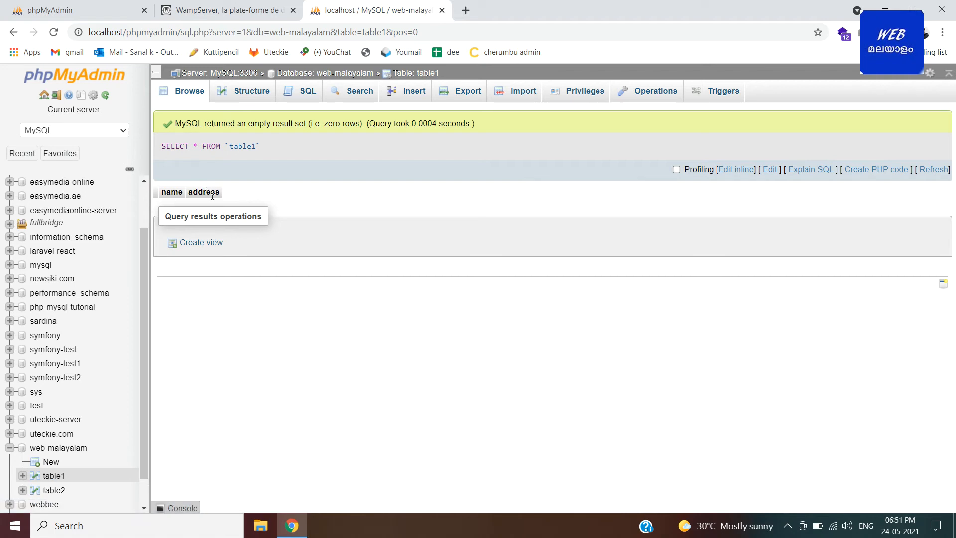
pyautogui.click(306, 89)
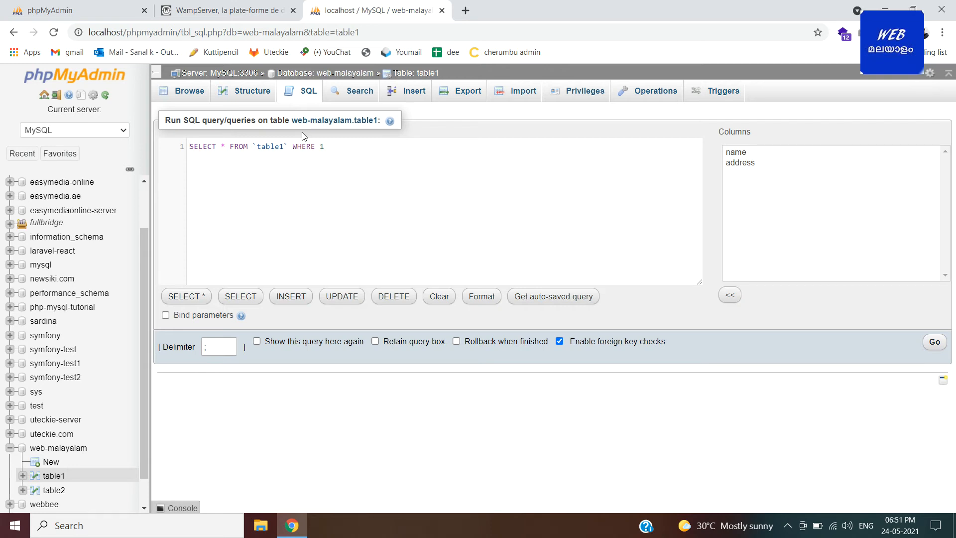
pyautogui.click(344, 94)
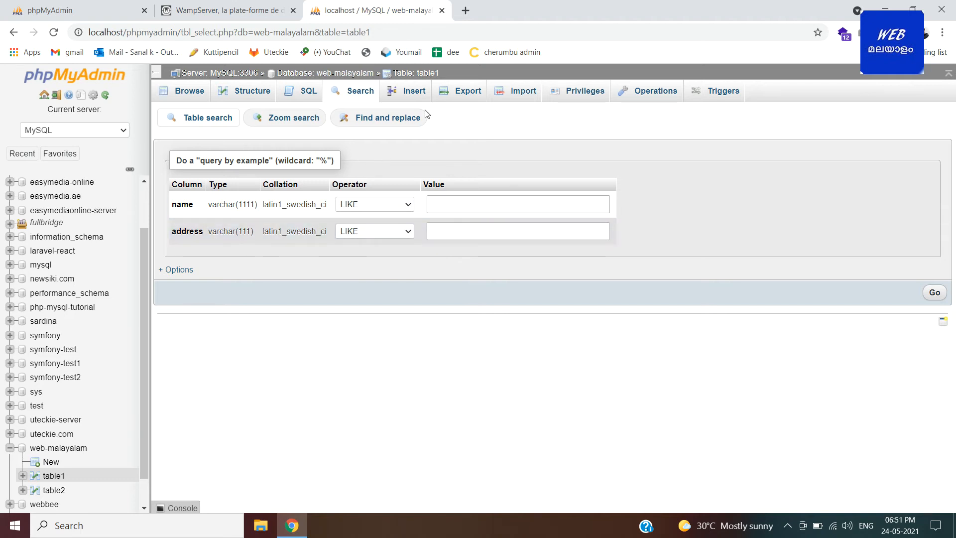
# Insert a row into table1 with name sadgf and address 1, and browse the table's rows
pyautogui.click(409, 94)
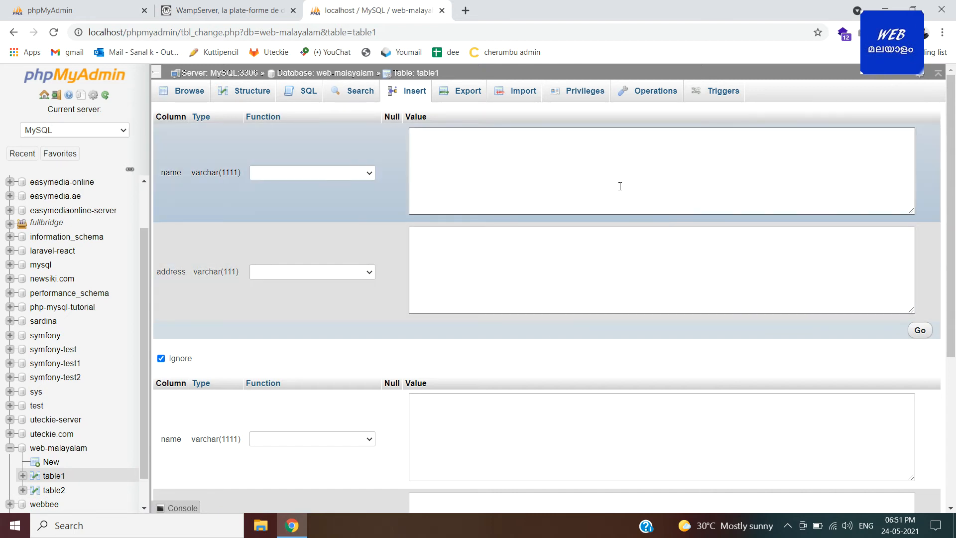
pyautogui.moveTo(951, 143)
pyautogui.mouseDown()
pyautogui.moveTo(951, 292)
pyautogui.moveTo(954, 153)
pyautogui.mouseUp()
pyautogui.click(454, 188)
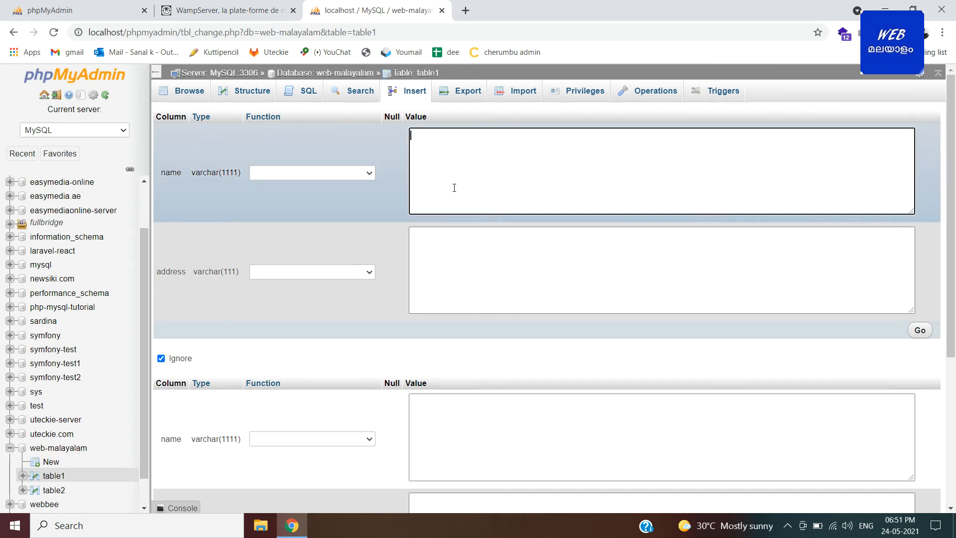
pyautogui.write('sadgf')
pyautogui.click(449, 268)
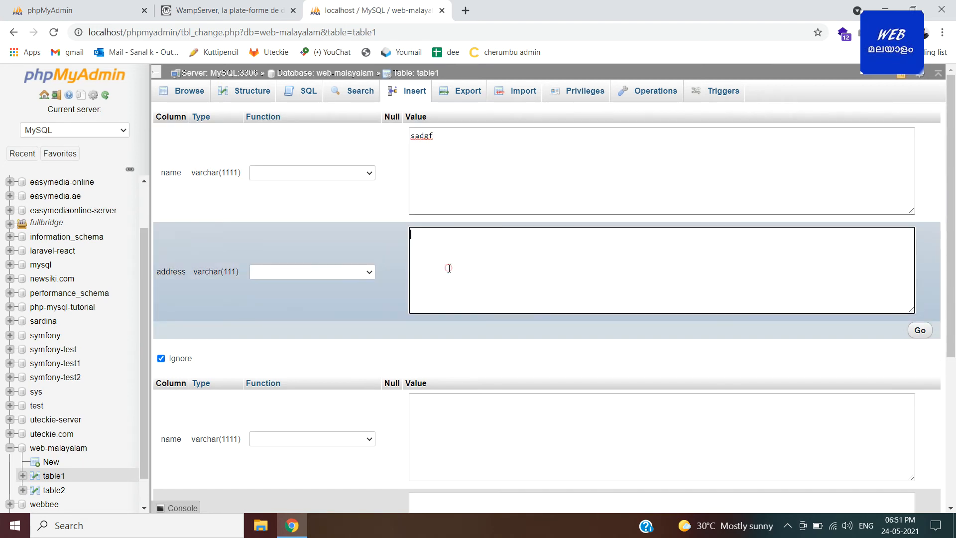
pyautogui.write('1')
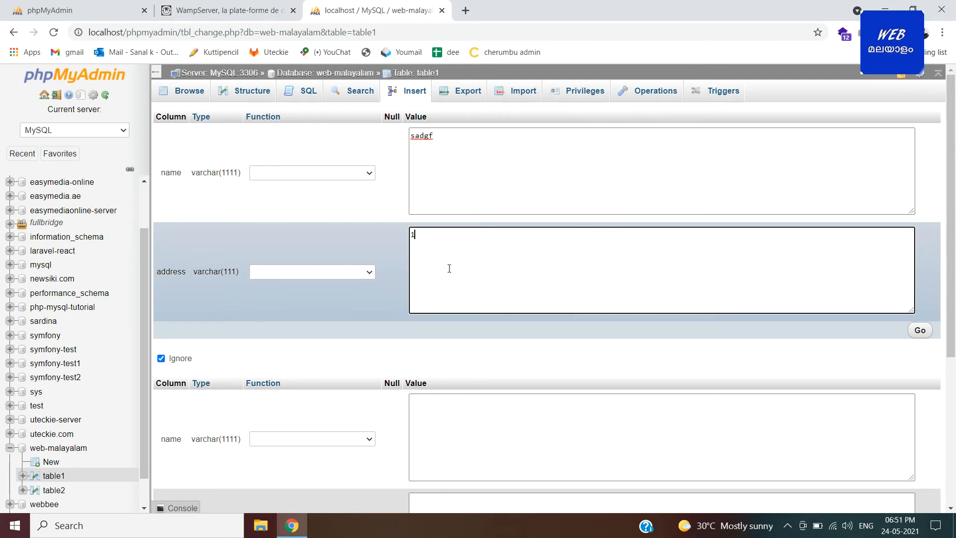
pyautogui.click(919, 331)
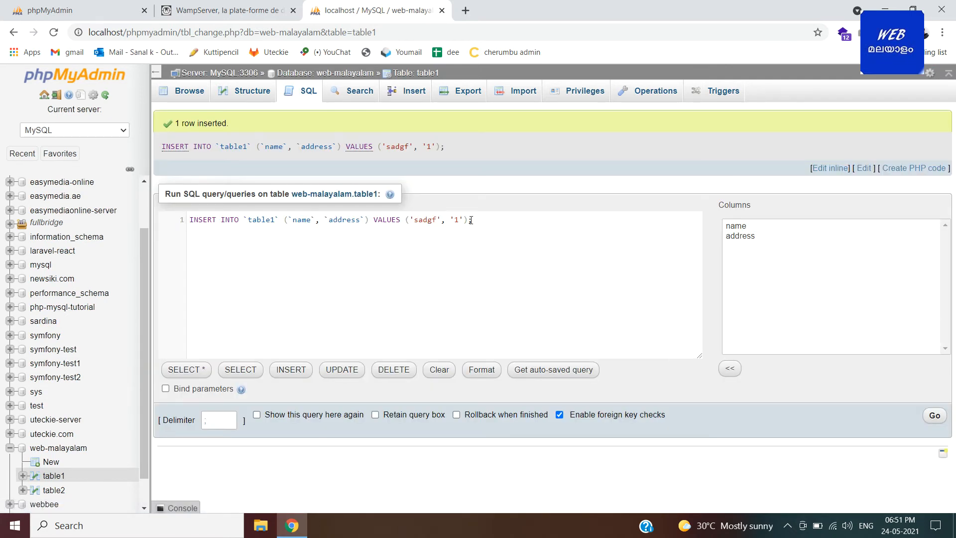
pyautogui.click(189, 95)
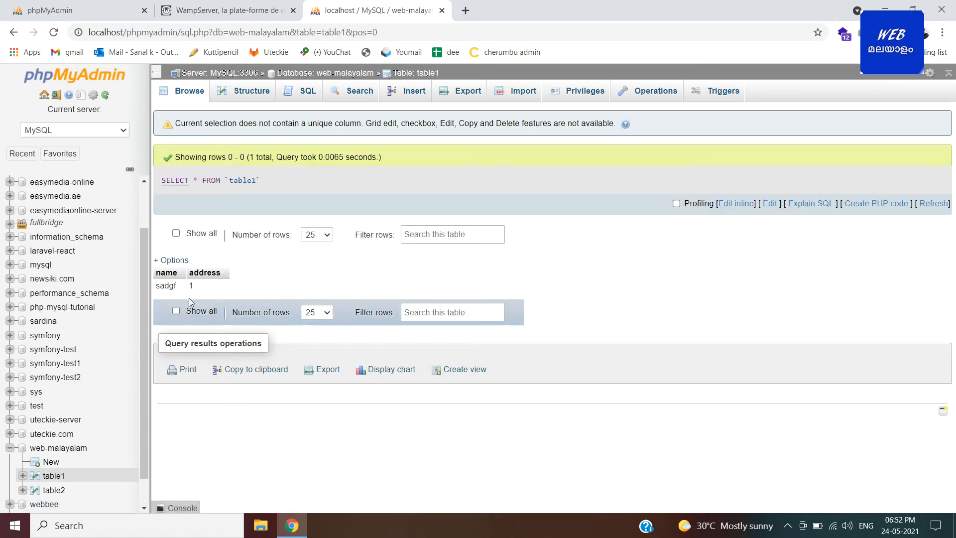
# Insert two rows into table1 together, sdfsdf with address sdf and sdf with address sdf, and browse the table's rows
pyautogui.click(397, 92)
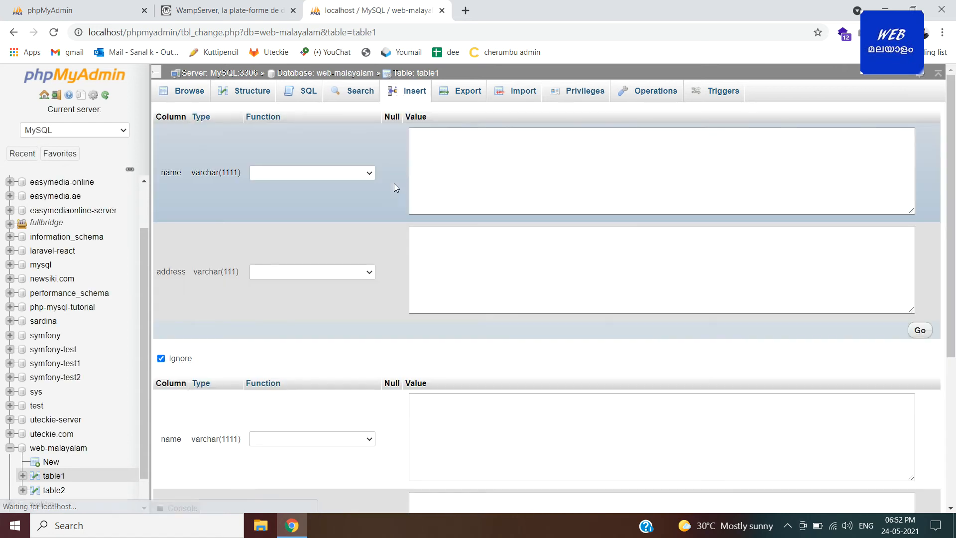
pyautogui.click(449, 182)
pyautogui.write('sdfsdf')
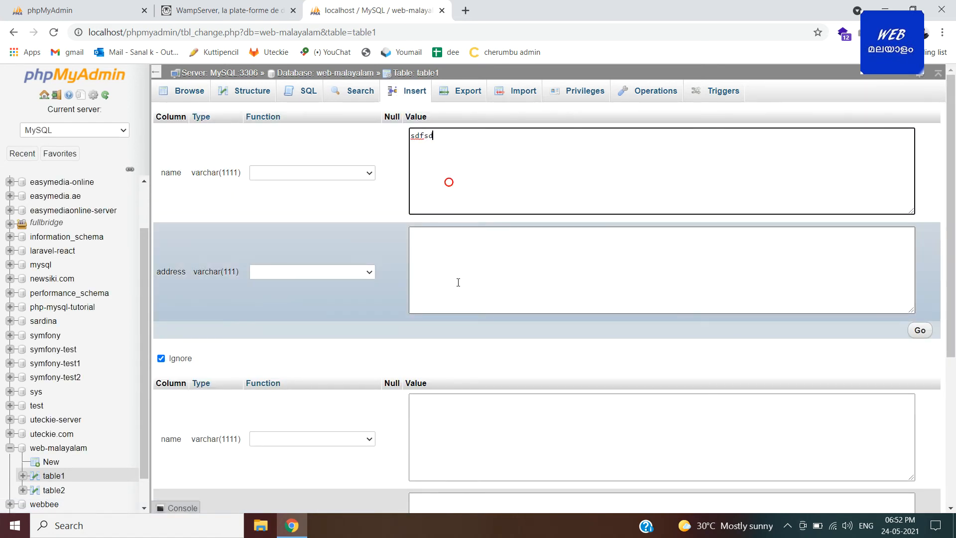
pyautogui.click(458, 283)
pyautogui.write('sdf')
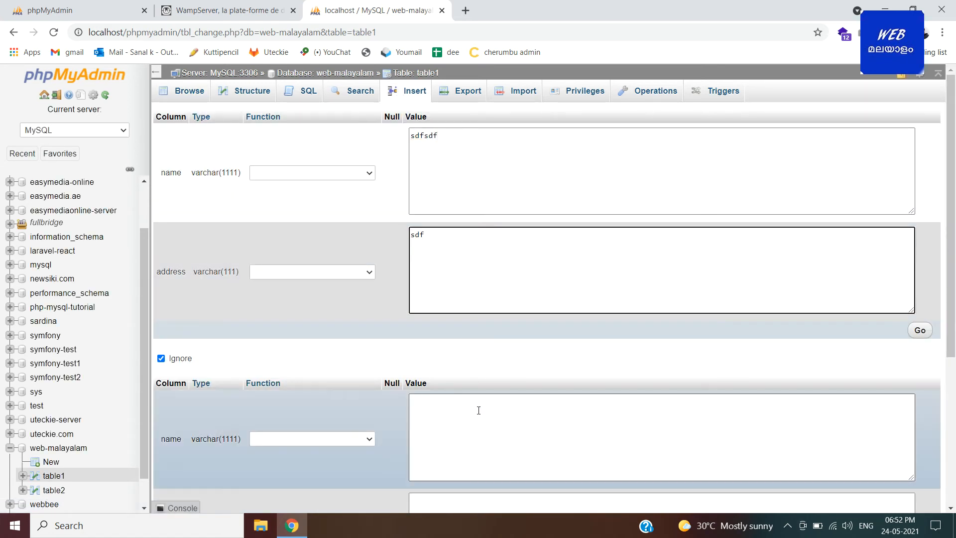
pyautogui.click(476, 438)
pyautogui.write('sdf')
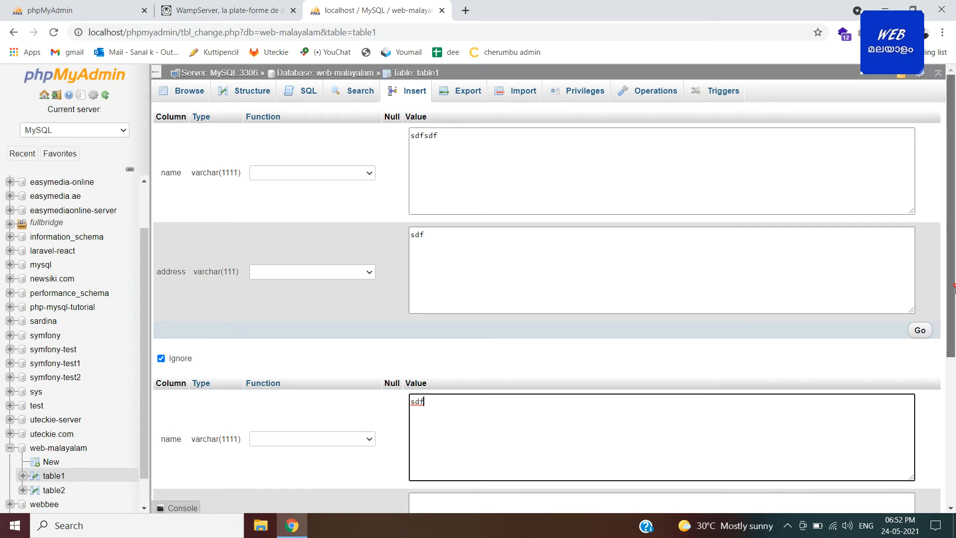
pyautogui.scroll(-4, 769, 438)
pyautogui.click(565, 335)
pyautogui.write('sdf')
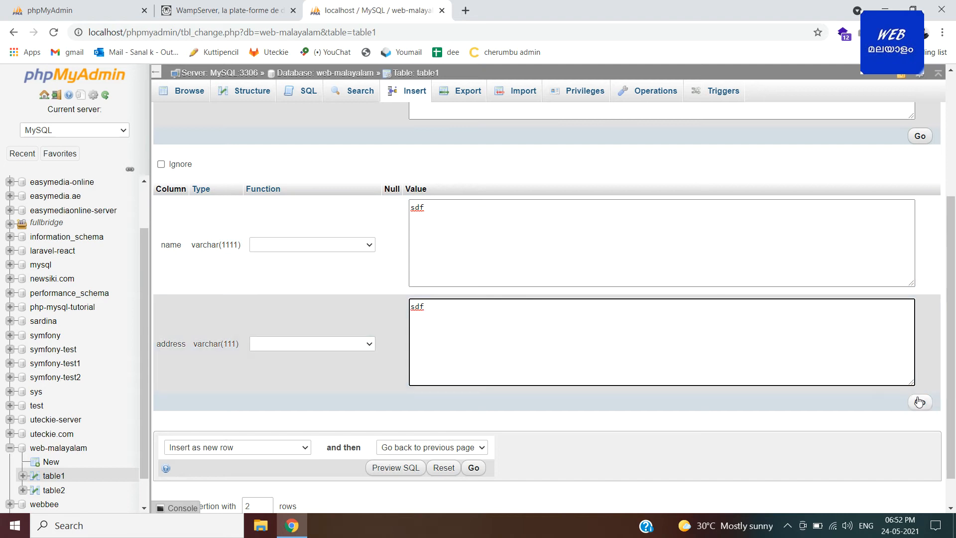
pyautogui.click(920, 402)
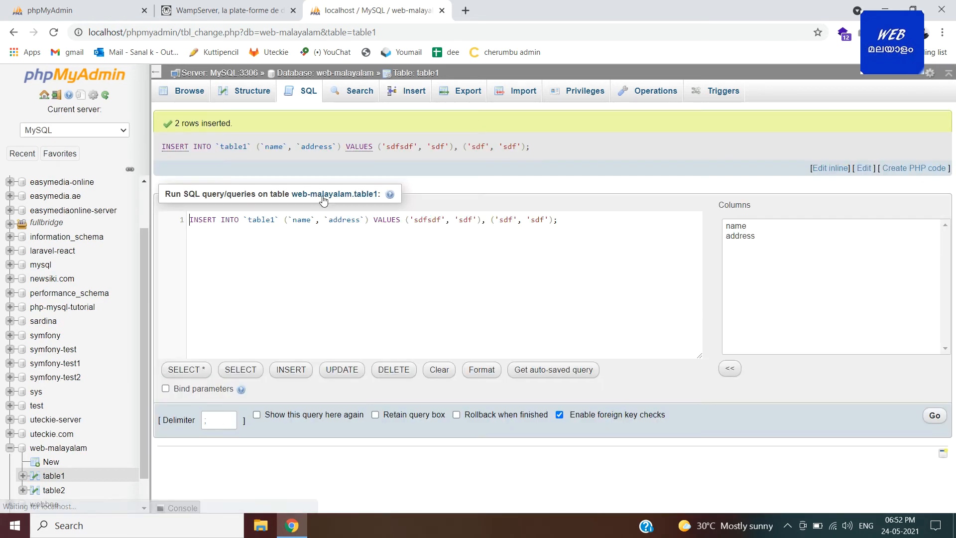
pyautogui.click(187, 91)
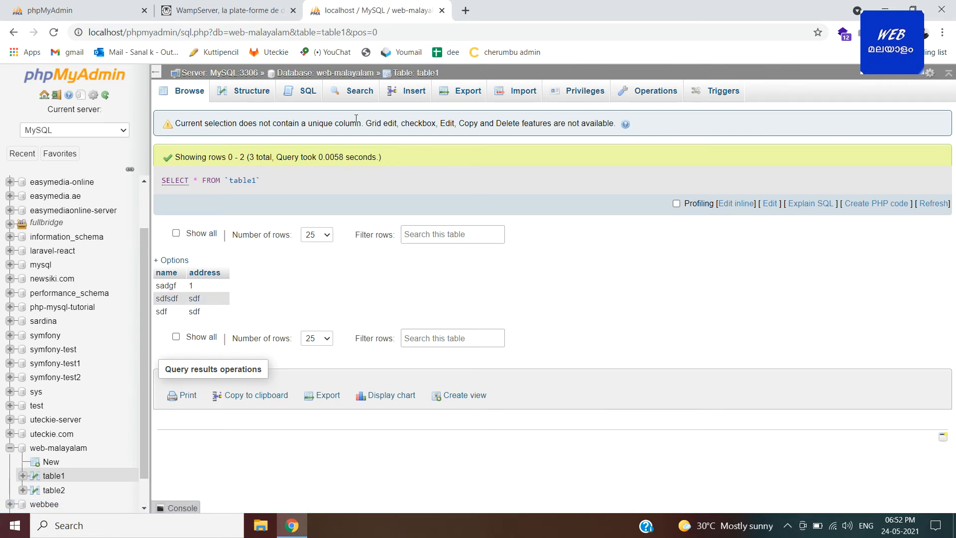
# Search table1 for rows whose name equals 1, using the = operator
pyautogui.click(361, 91)
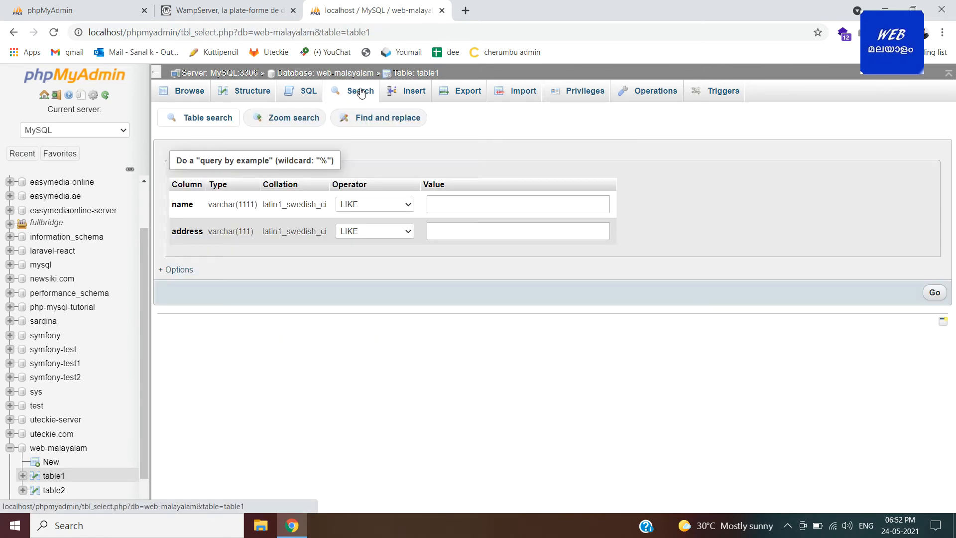
pyautogui.click(376, 204)
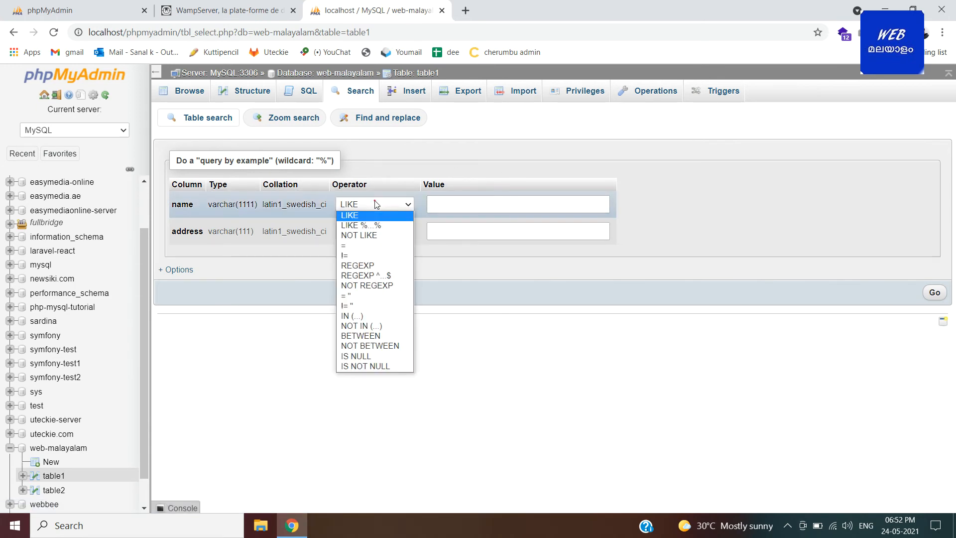
pyautogui.click(375, 203)
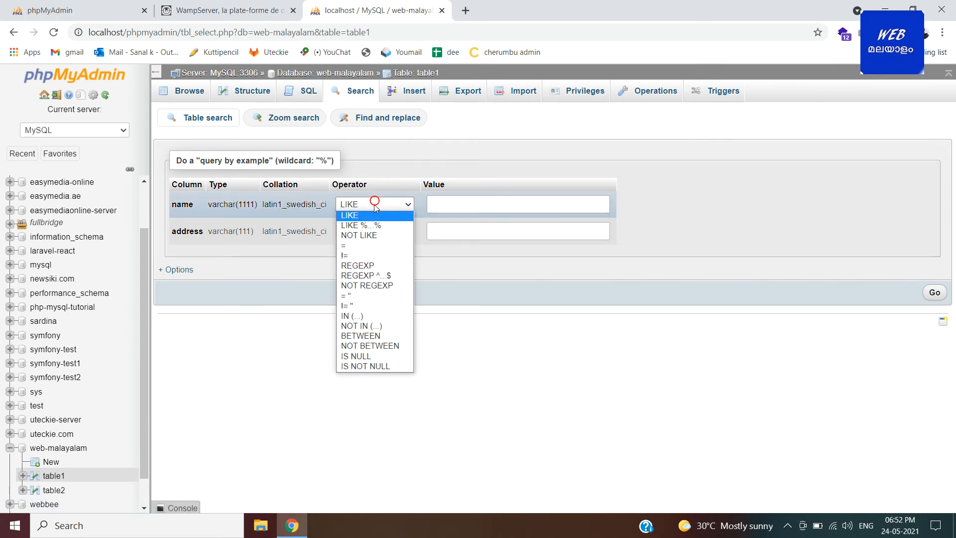
pyautogui.click(374, 245)
pyautogui.click(458, 204)
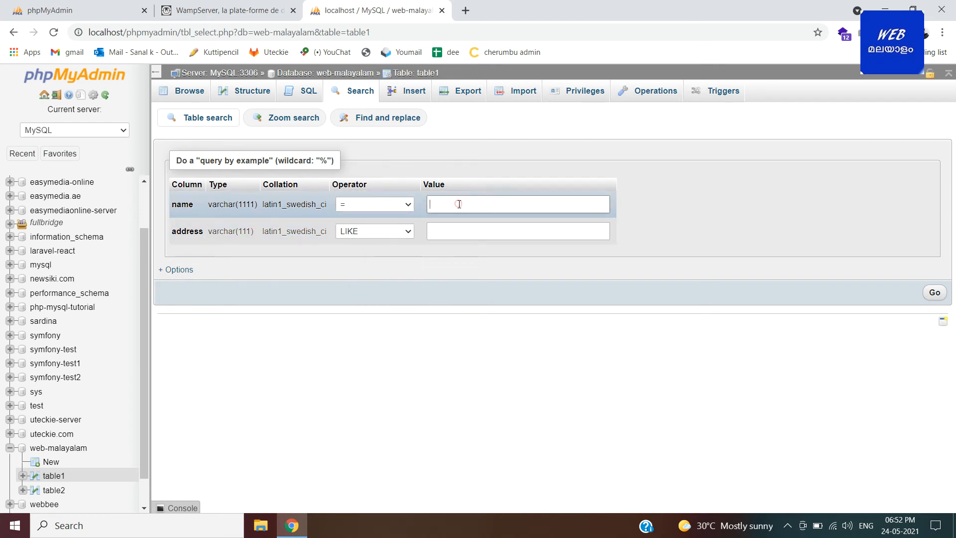
pyautogui.write('1')
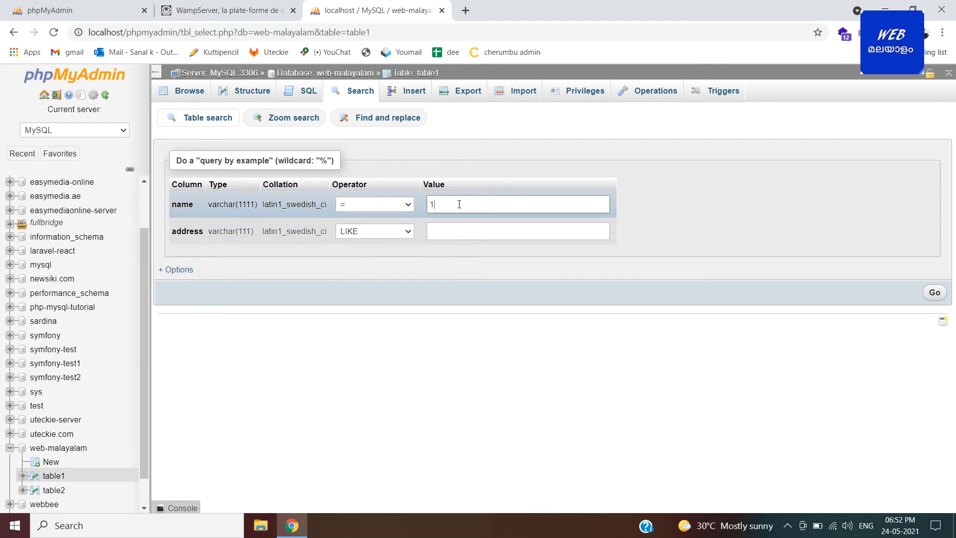
pyautogui.click(933, 292)
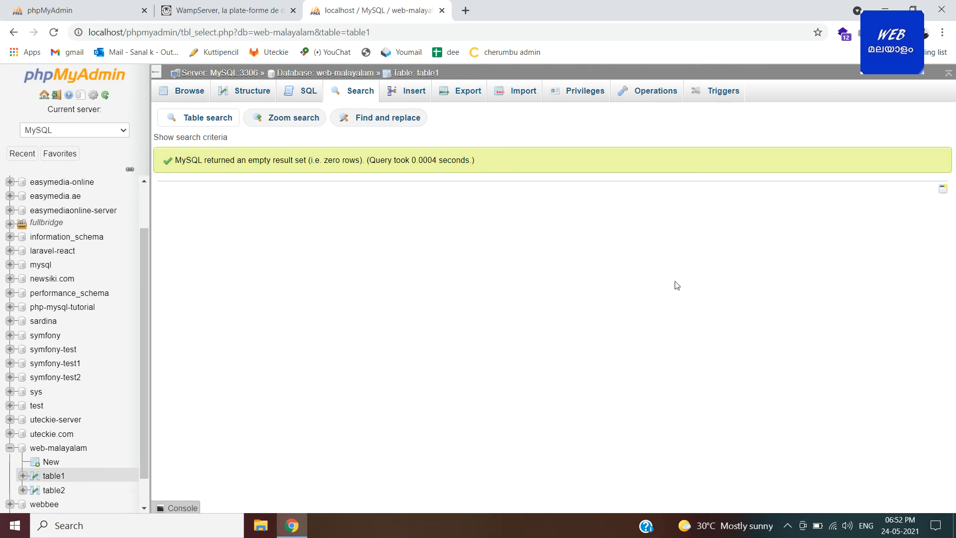
# Browse table1's rows, and search the table for rows whose address equals 1, using the = operator
pyautogui.click(191, 97)
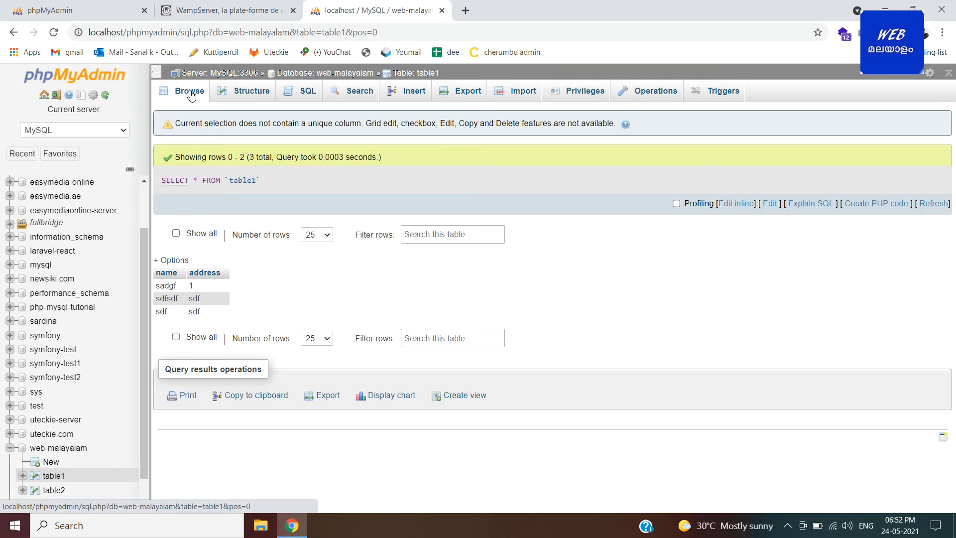
pyautogui.click(367, 94)
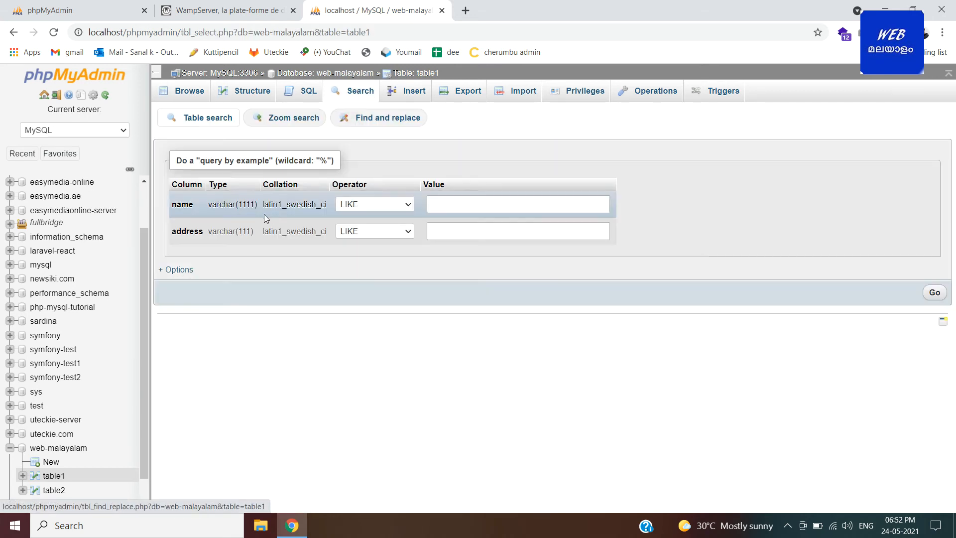
pyautogui.click(403, 234)
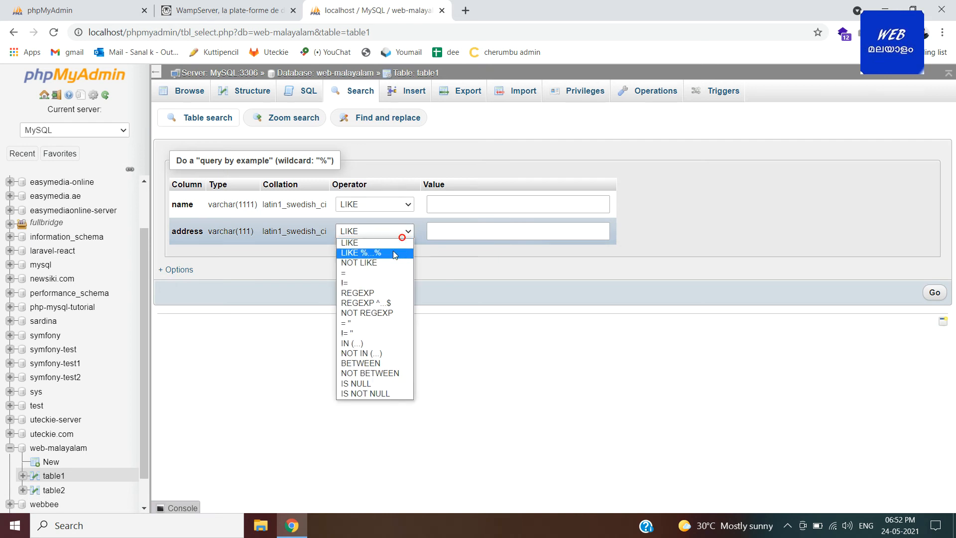
pyautogui.click(384, 273)
pyautogui.click(474, 228)
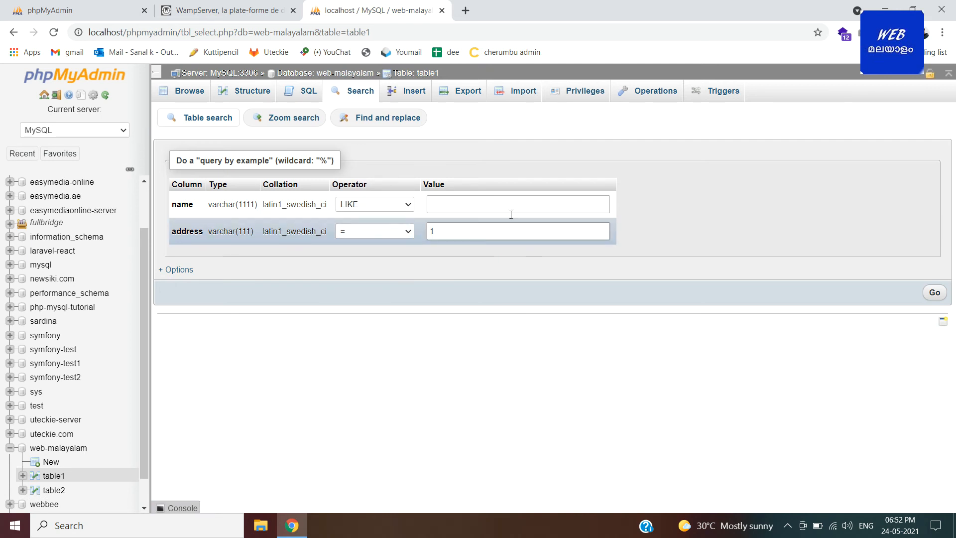
pyautogui.click(929, 292)
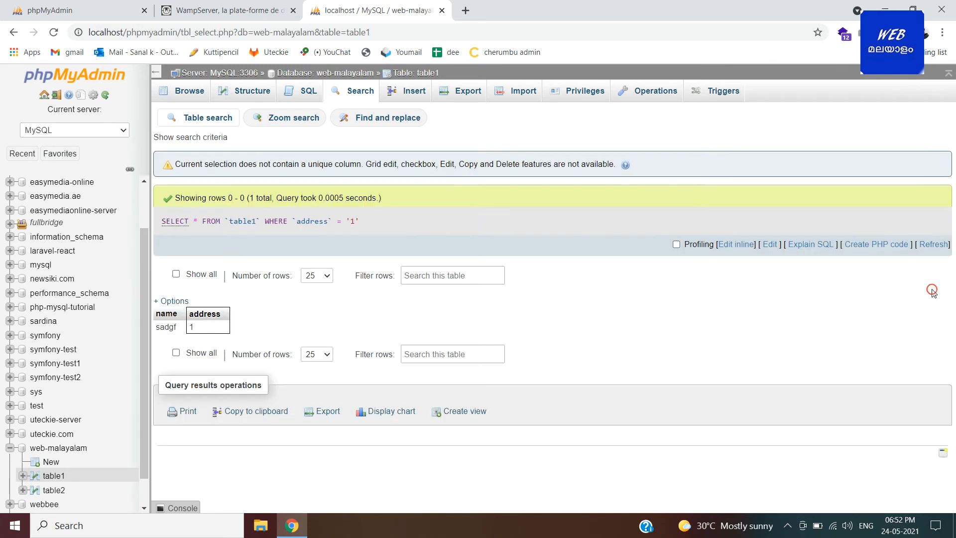
pyautogui.moveTo(246, 326); pyautogui.dragTo(163, 324)
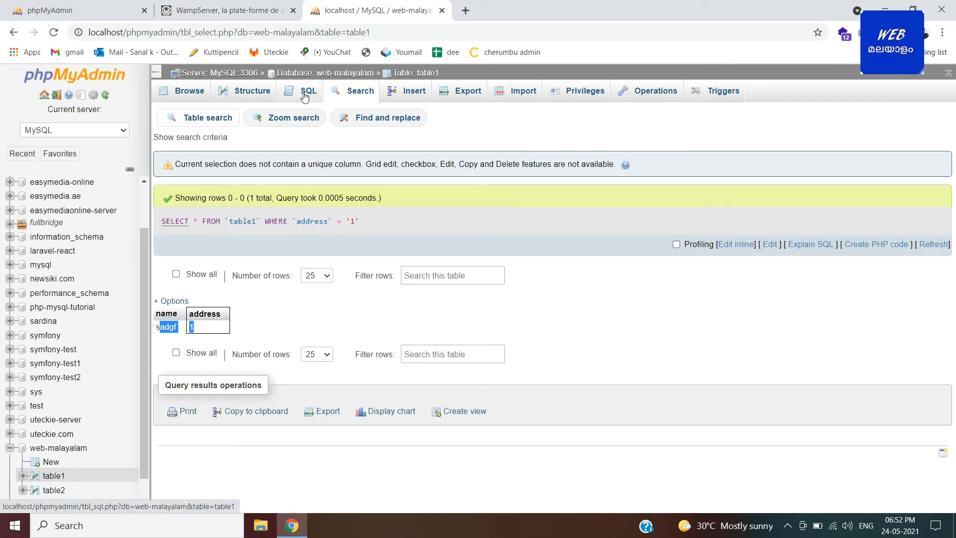
# Copy the query SELECT * FROM `table1` WHERE `address` = '1' from the search results and run it as an SQL query on table1
pyautogui.moveTo(368, 221); pyautogui.dragTo(163, 222)
pyautogui.hotkey('ctrl', 'c')
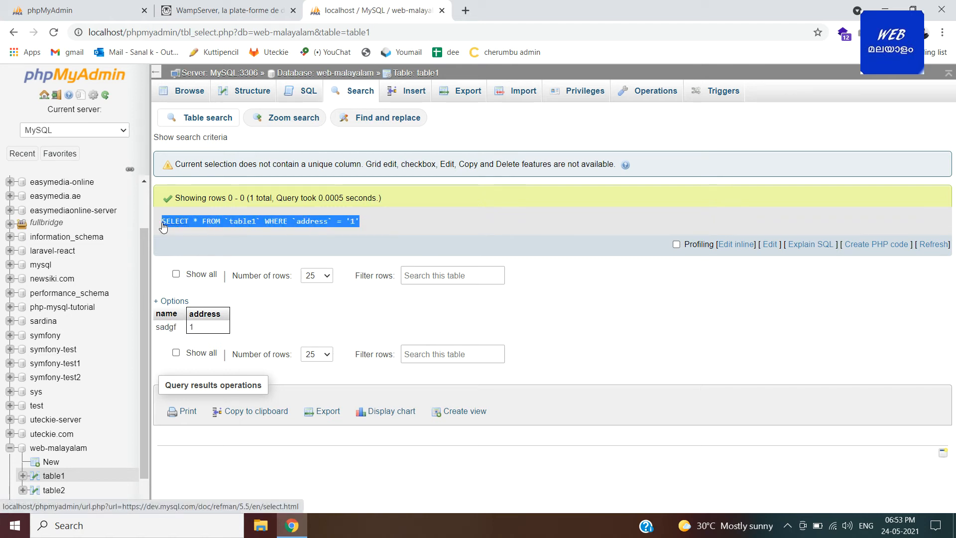
pyautogui.click(308, 97)
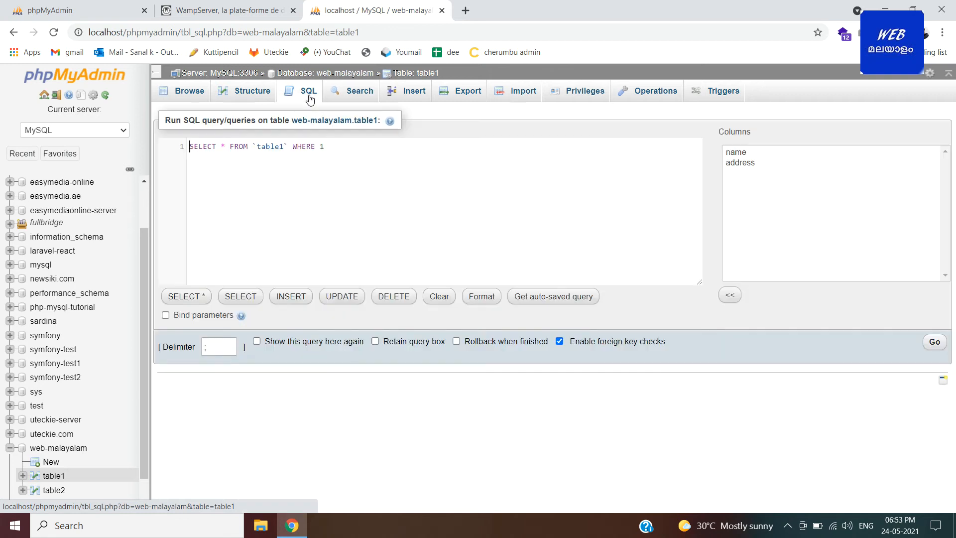
pyautogui.moveTo(346, 147); pyautogui.dragTo(188, 144)
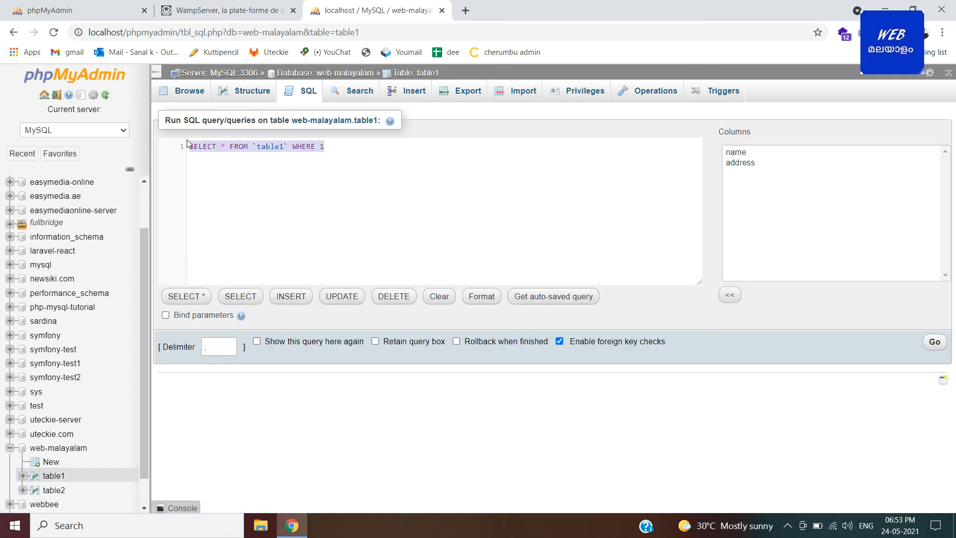
pyautogui.press('BackSpace')
pyautogui.hotkey('ctrl', 'v')
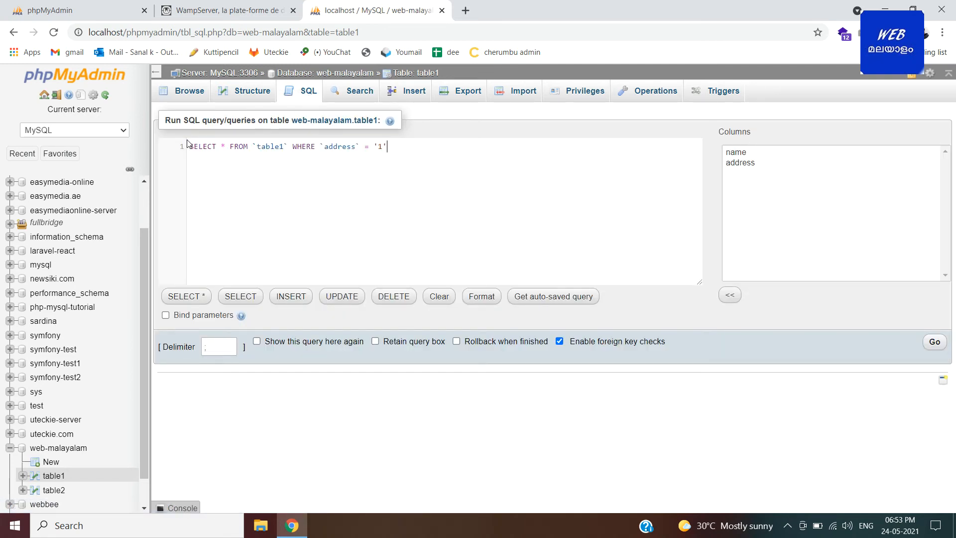
pyautogui.click(936, 342)
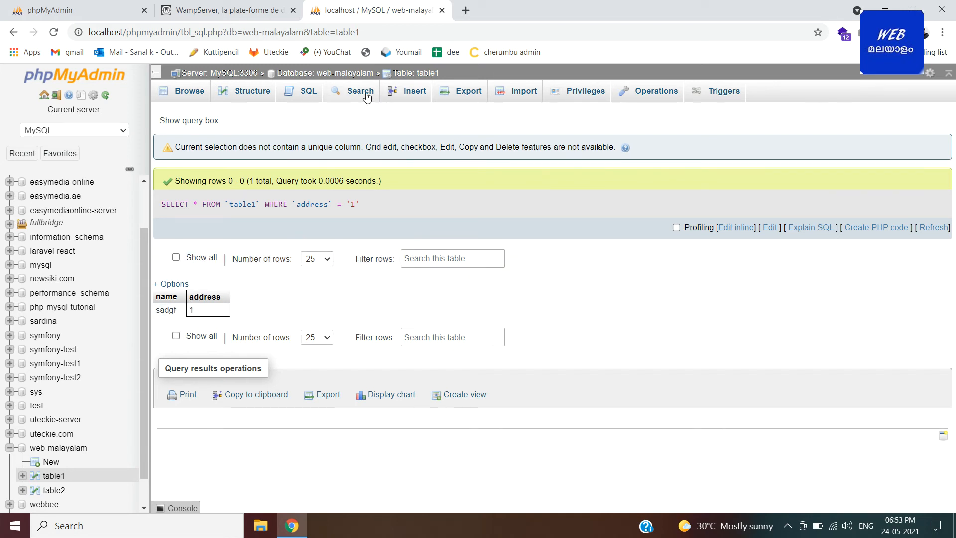
# Go to table1's export settings and examine the available formats and the options of the Custom export method
pyautogui.click(412, 92)
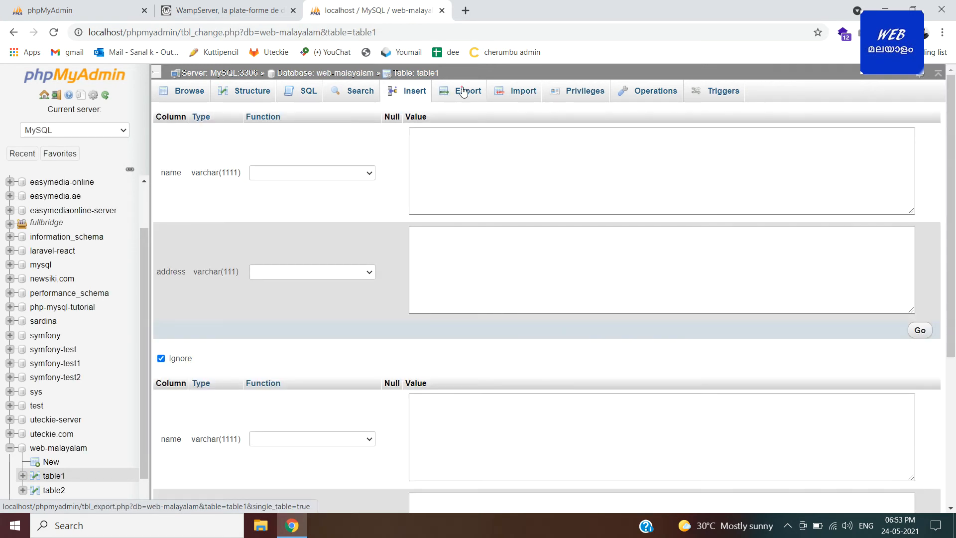
pyautogui.click(463, 93)
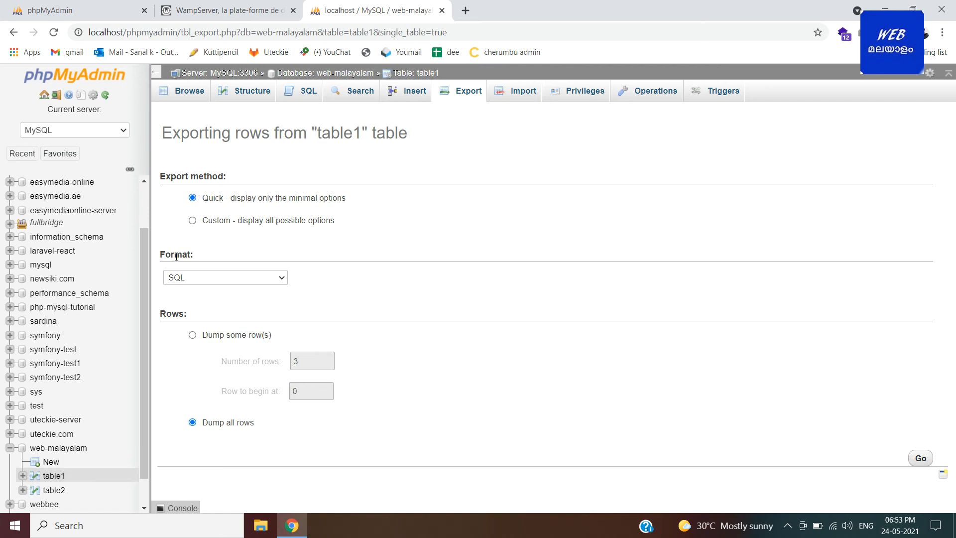
pyautogui.click(205, 278)
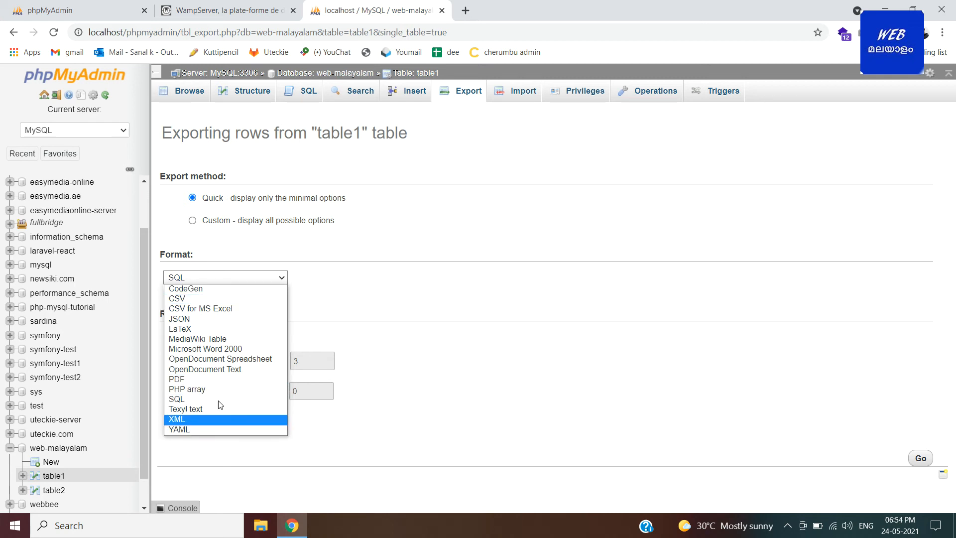
pyautogui.click(429, 331)
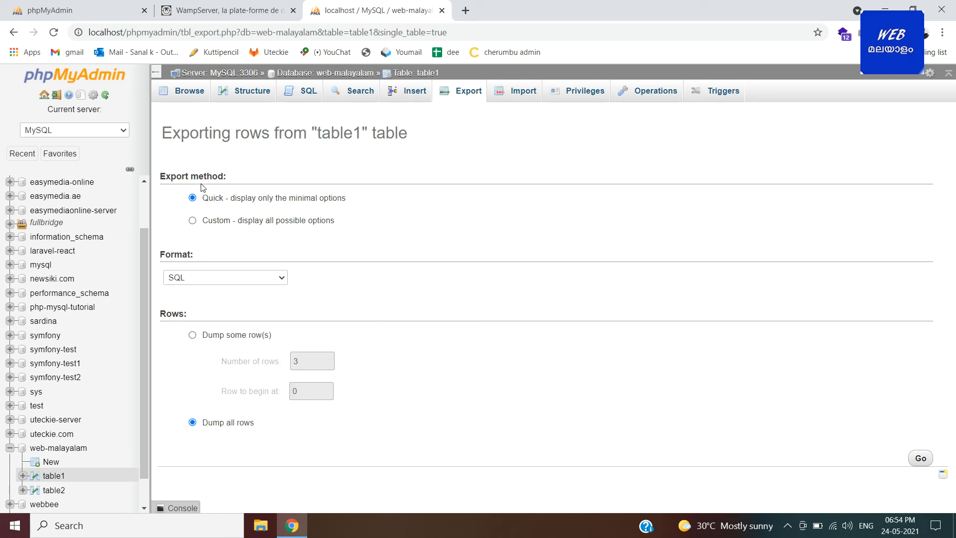
pyautogui.click(193, 222)
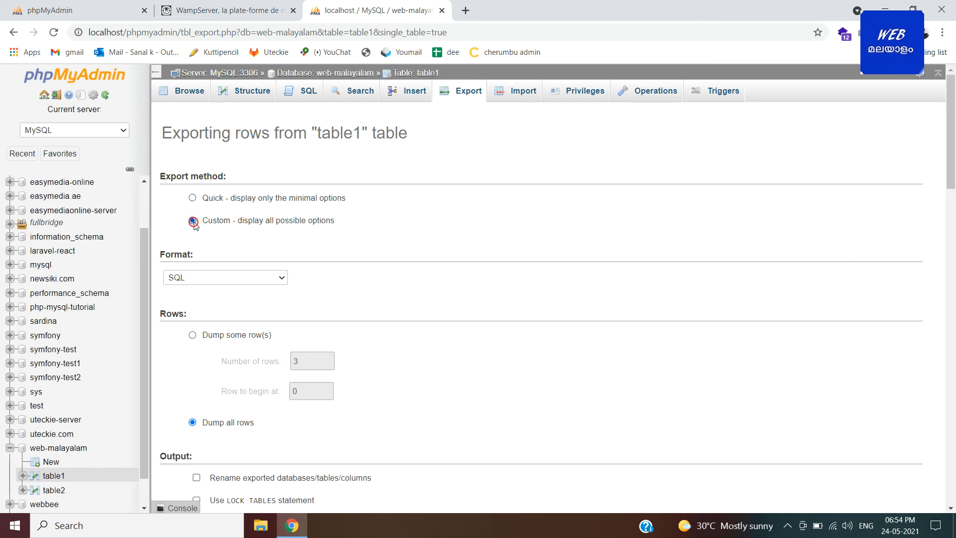
pyautogui.scroll(-4, 955, 214)
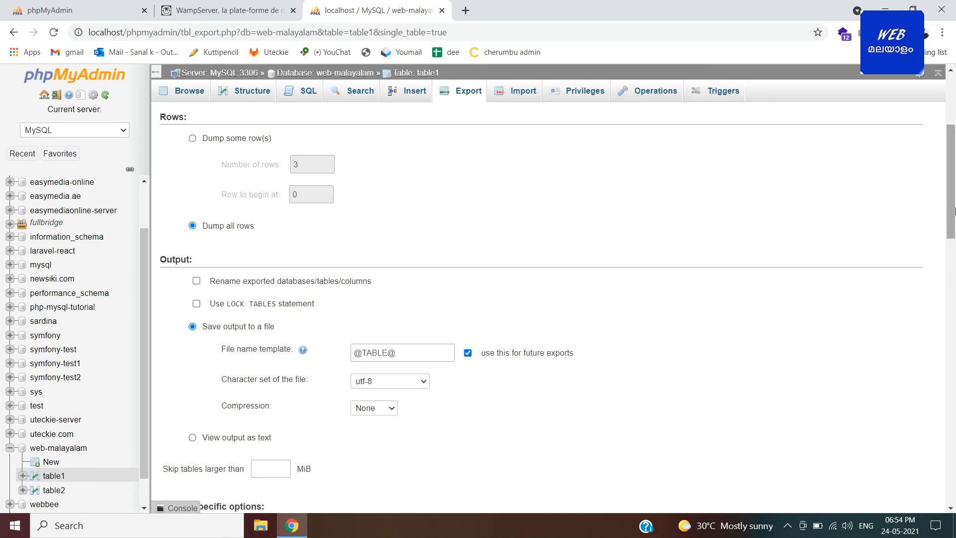
pyautogui.scroll(-1, 954, 225)
pyautogui.moveTo(954, 225); pyautogui.dragTo(939, 115)
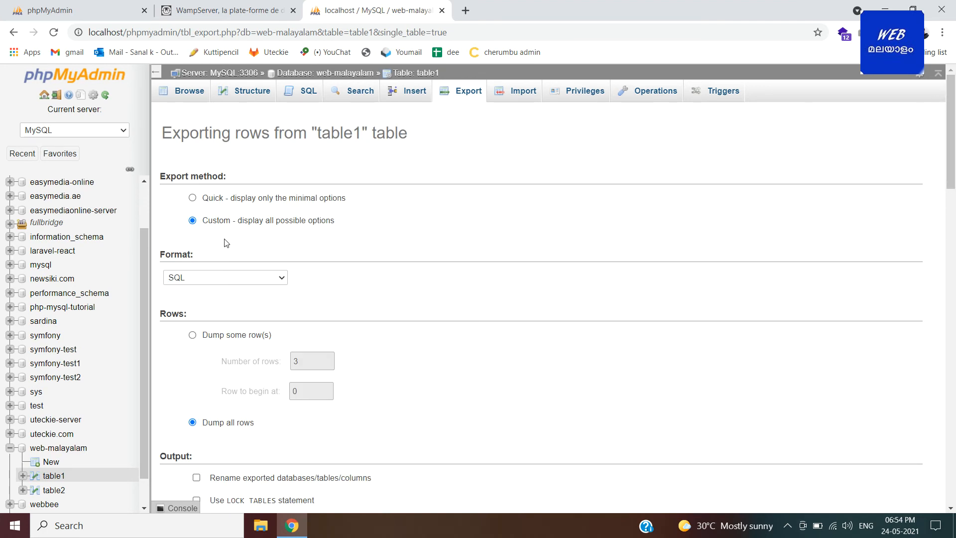
# Export table1 with the Quick method in SQL format as table1 in Downloads, and open the exported file in Dreamweaver
pyautogui.click(192, 198)
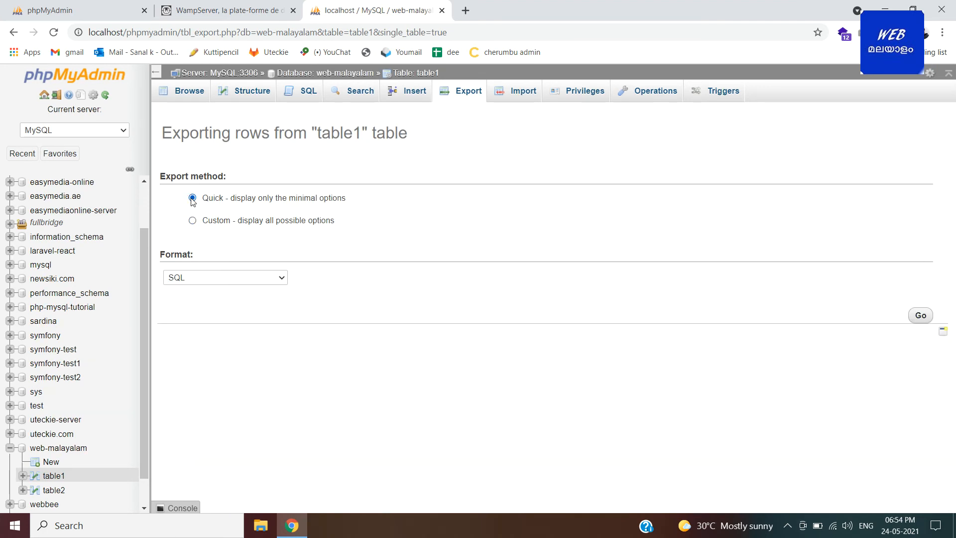
pyautogui.click(922, 316)
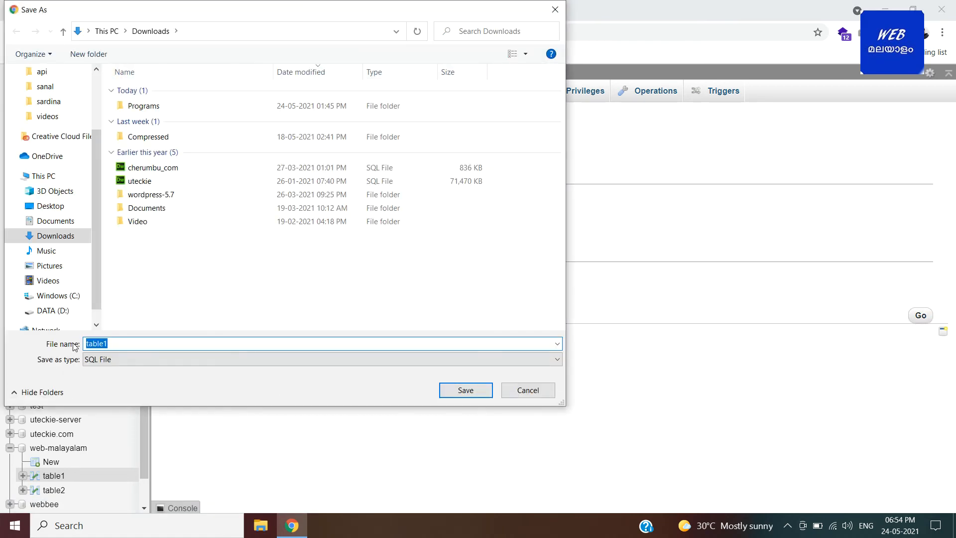
pyautogui.click(466, 391)
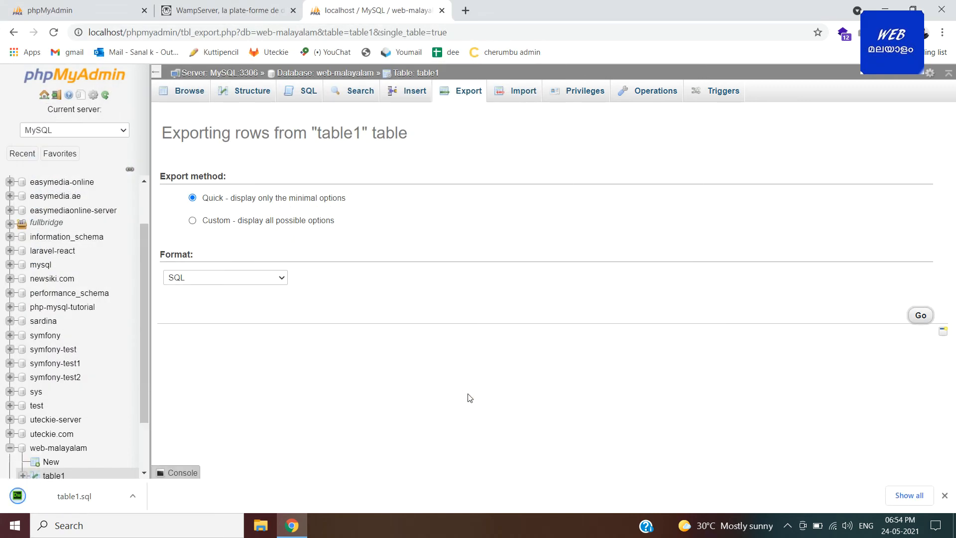
pyautogui.click(55, 498)
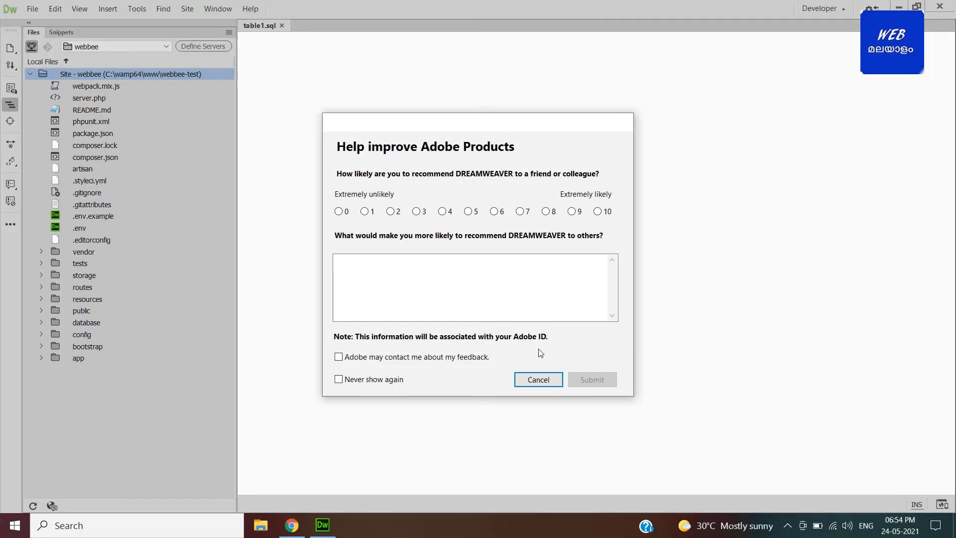
pyautogui.click(542, 380)
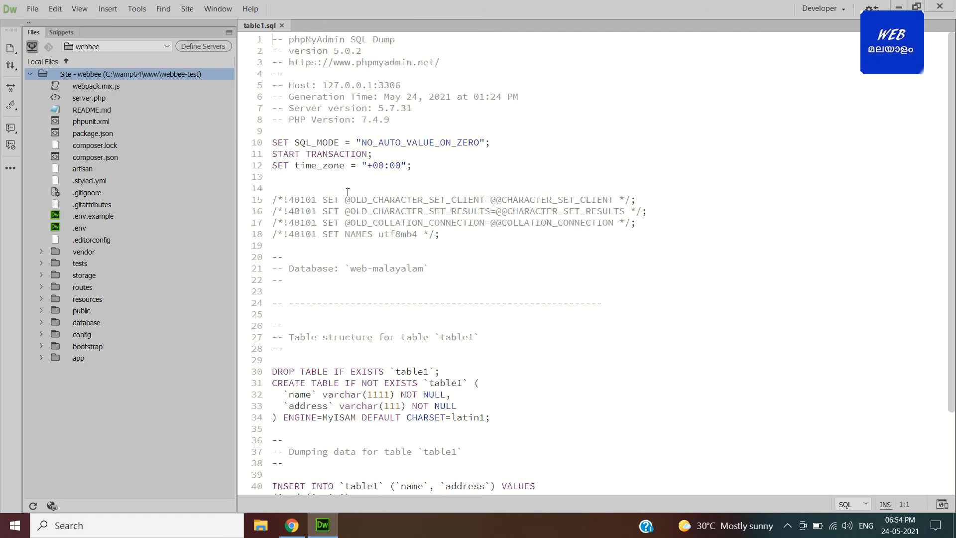
# Switch back to Chrome, export the whole web-malayalam database in SQL format as web-malayalam in Downloads, and open the file in Dreamweaver
pyautogui.click(291, 525)
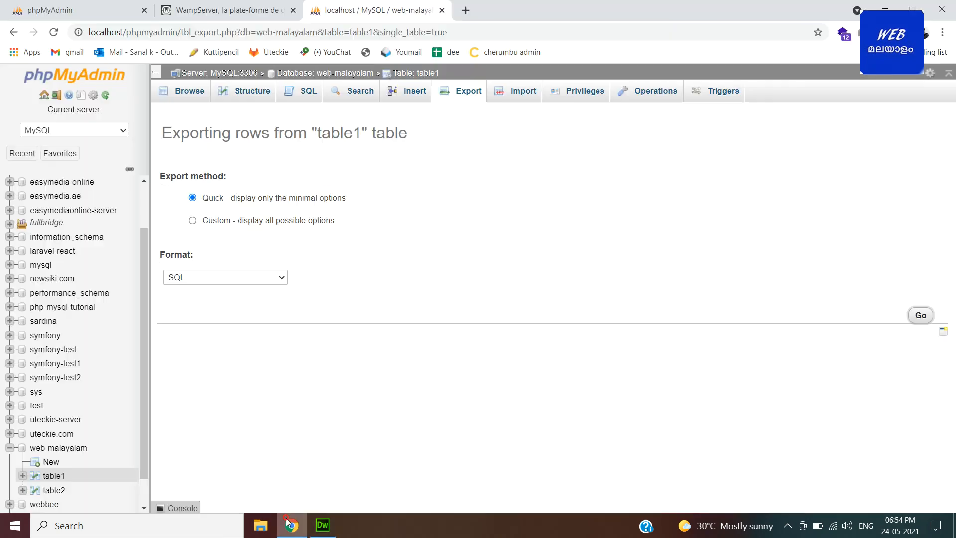
pyautogui.click(311, 74)
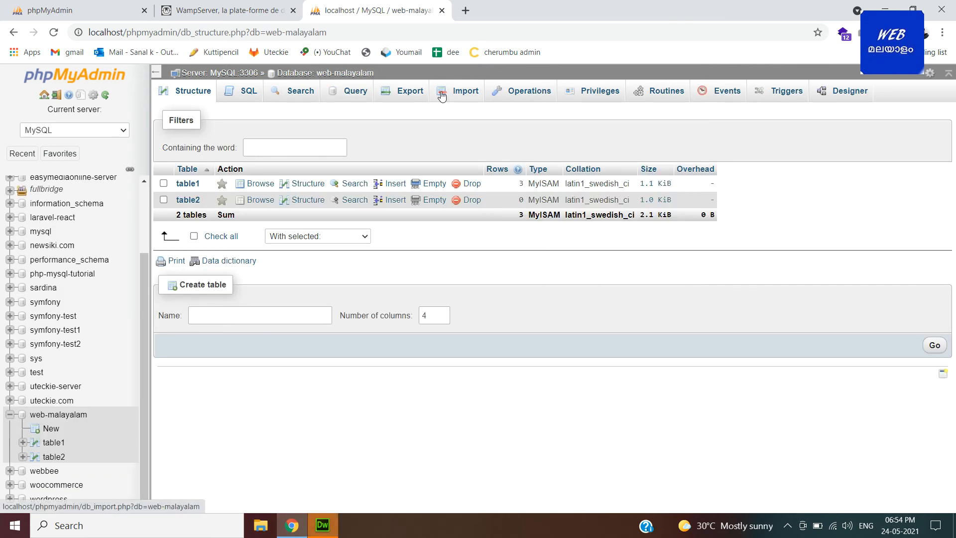
pyautogui.click(417, 97)
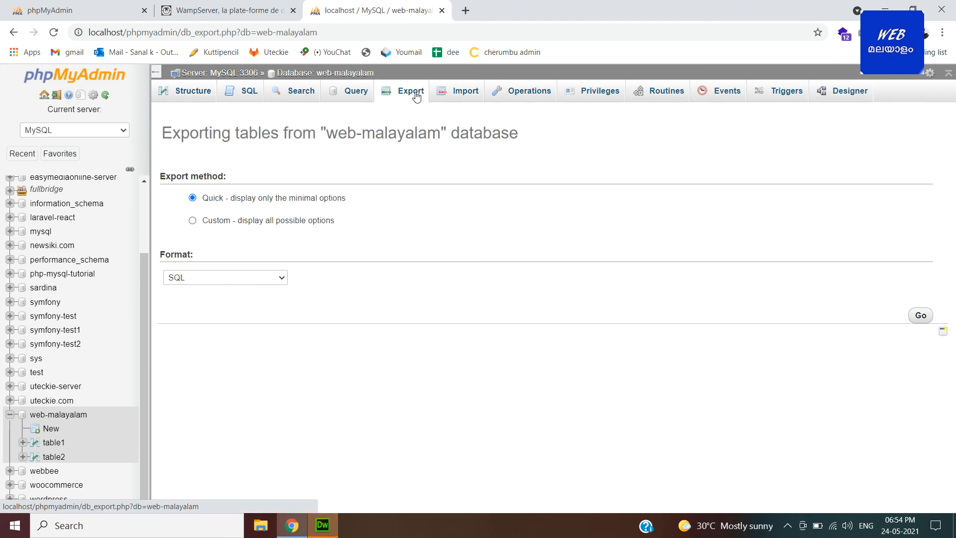
pyautogui.click(920, 316)
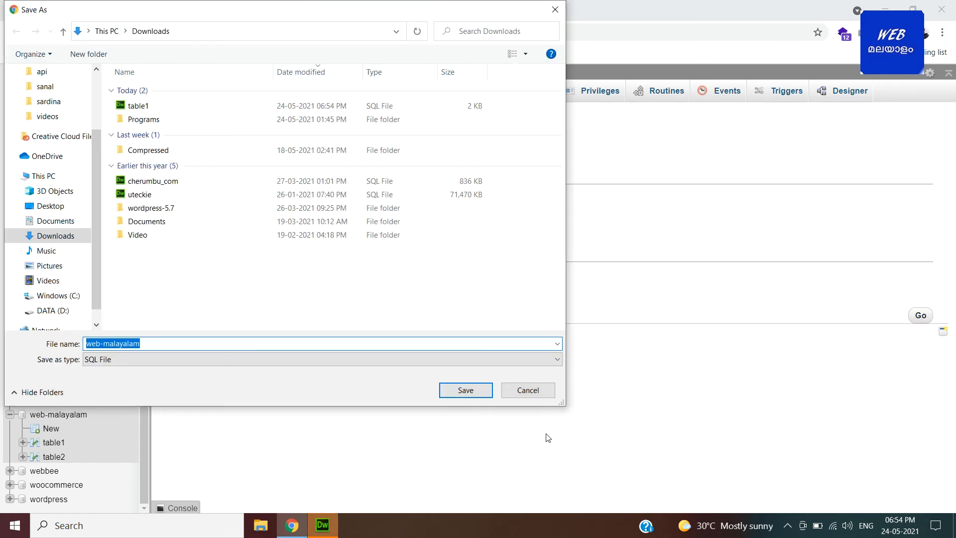
pyautogui.click(458, 390)
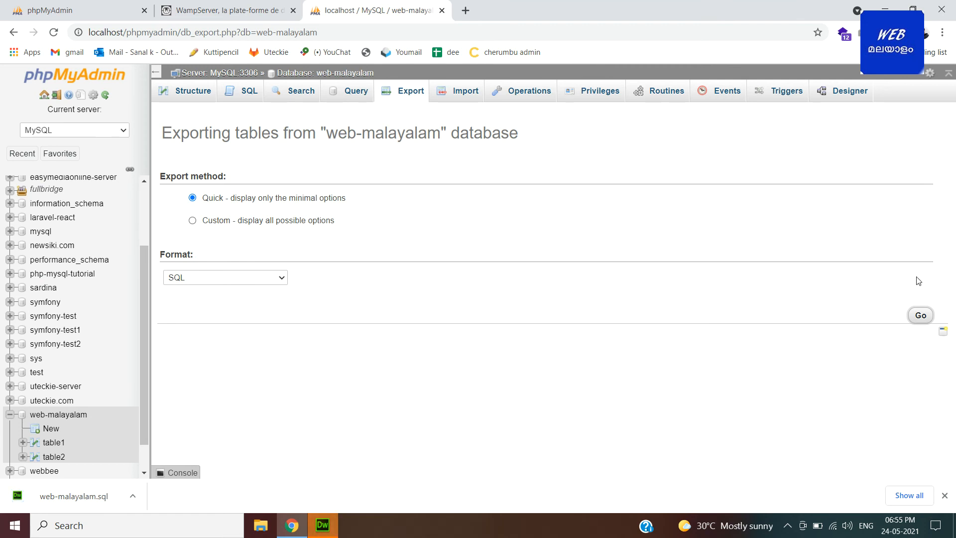
pyautogui.click(95, 496)
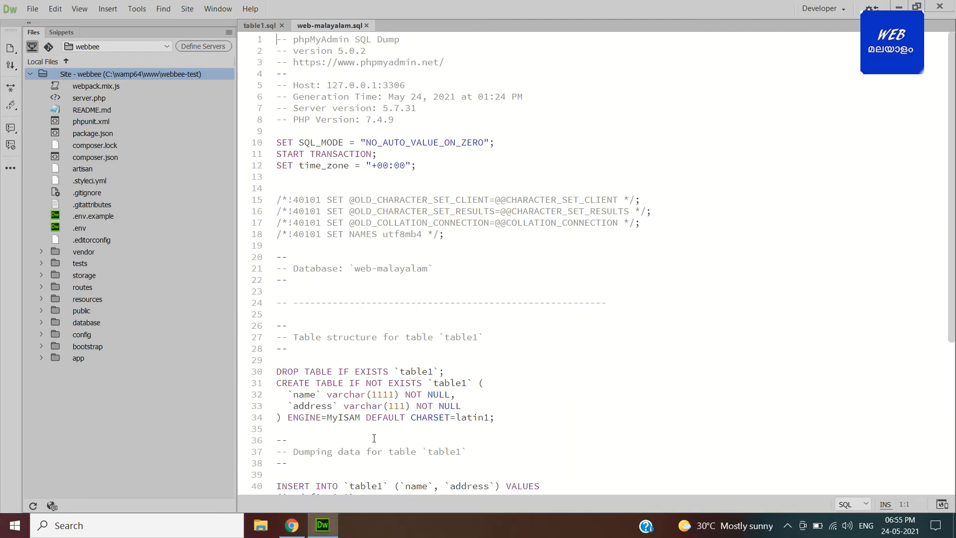
# Switch back to Chrome and export all rows of table1 in CSV for MS Excel format, saving the file as table1 in Downloads
pyautogui.click(292, 525)
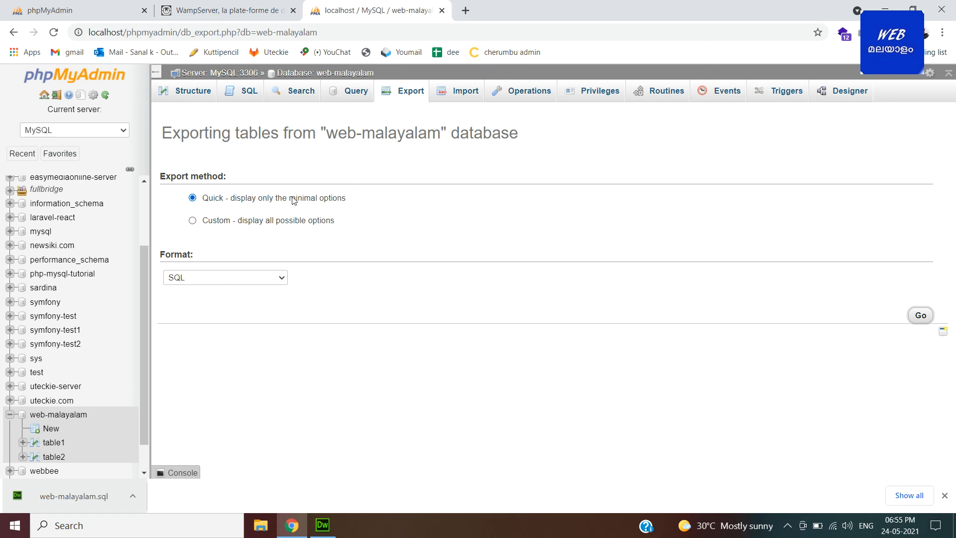
pyautogui.click(52, 443)
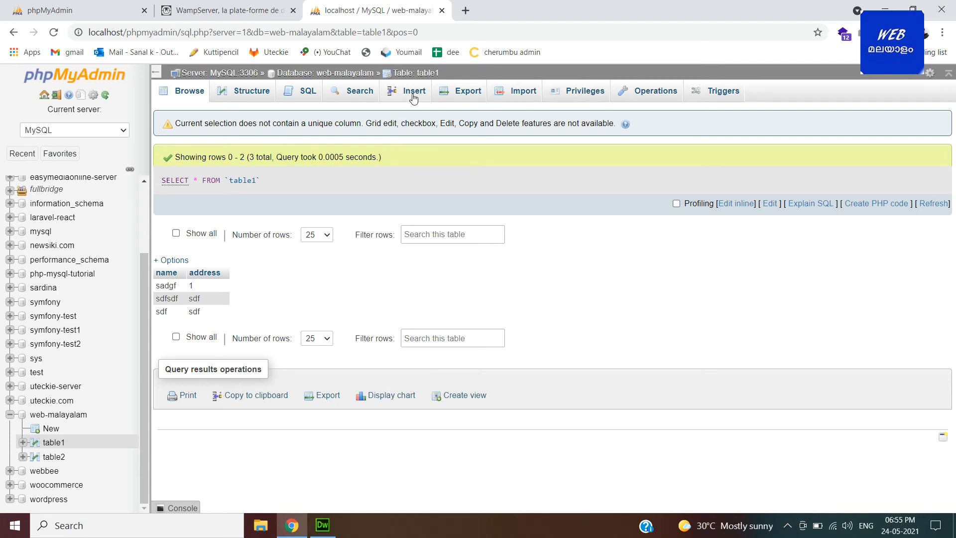
pyautogui.click(458, 97)
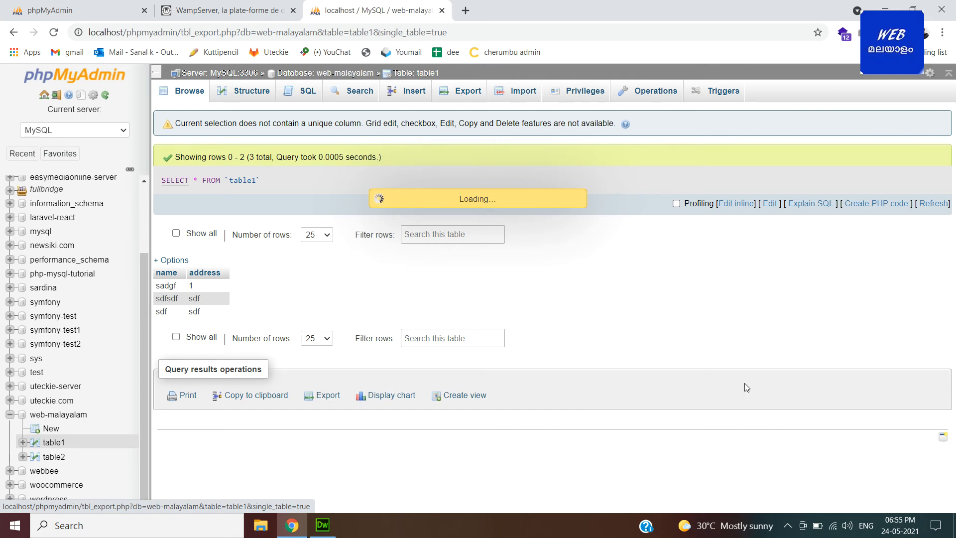
pyautogui.click(789, 529)
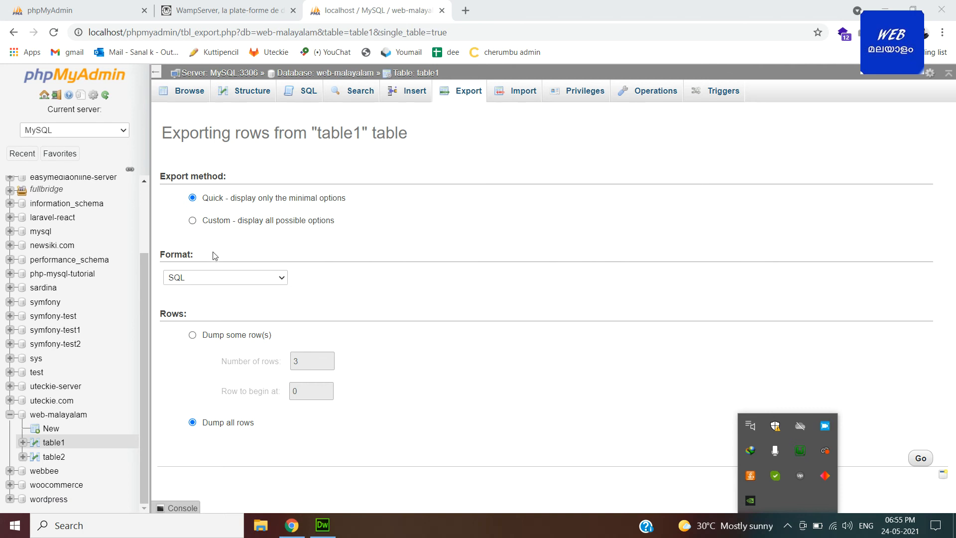
pyautogui.click(220, 277)
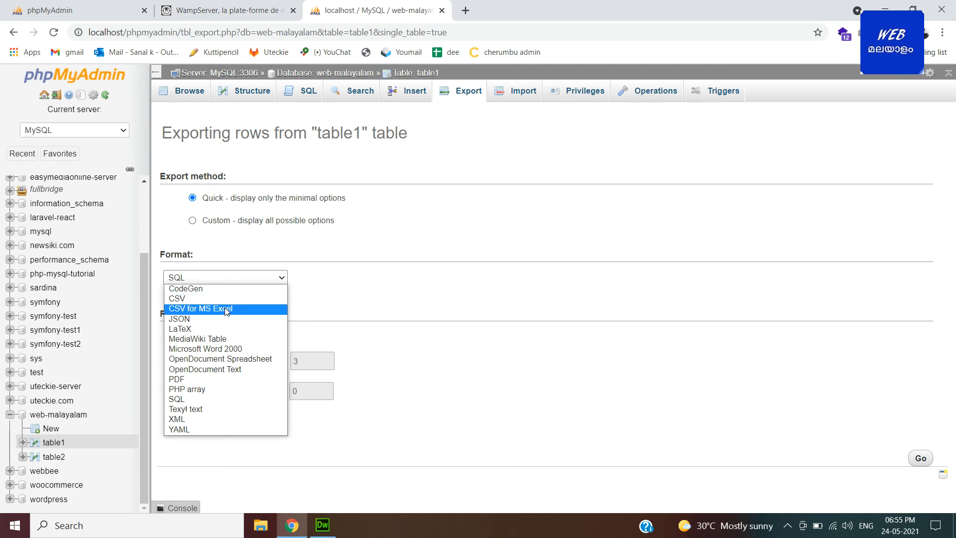
pyautogui.click(227, 311)
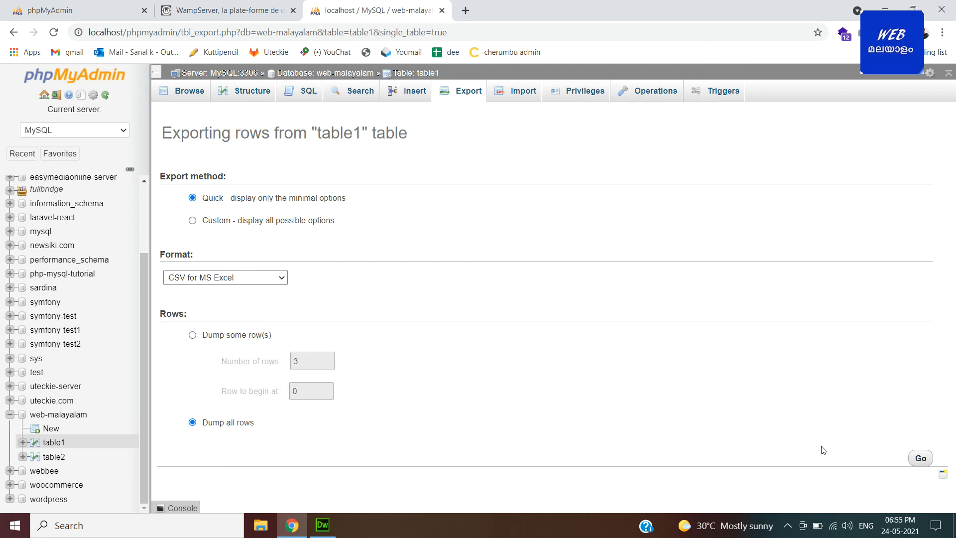
pyautogui.click(922, 456)
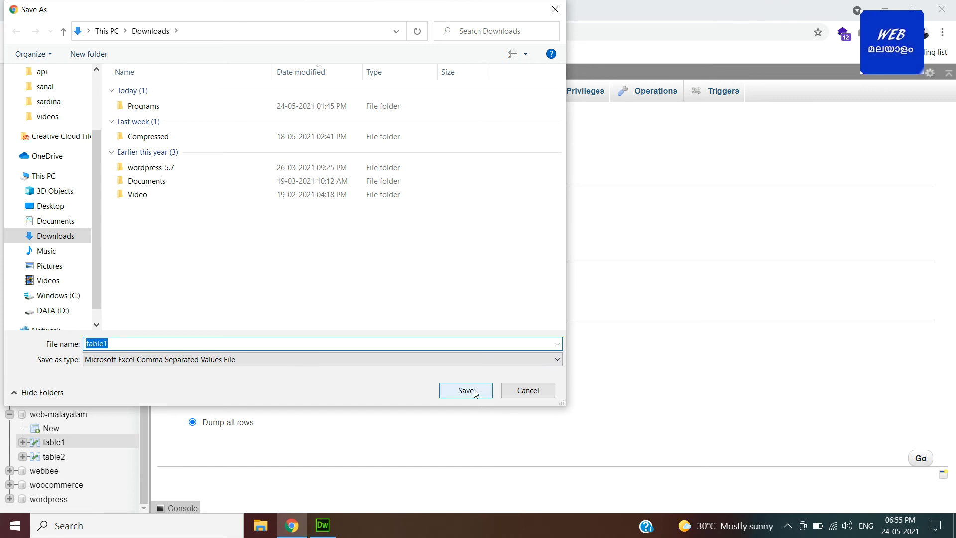
pyautogui.click(465, 390)
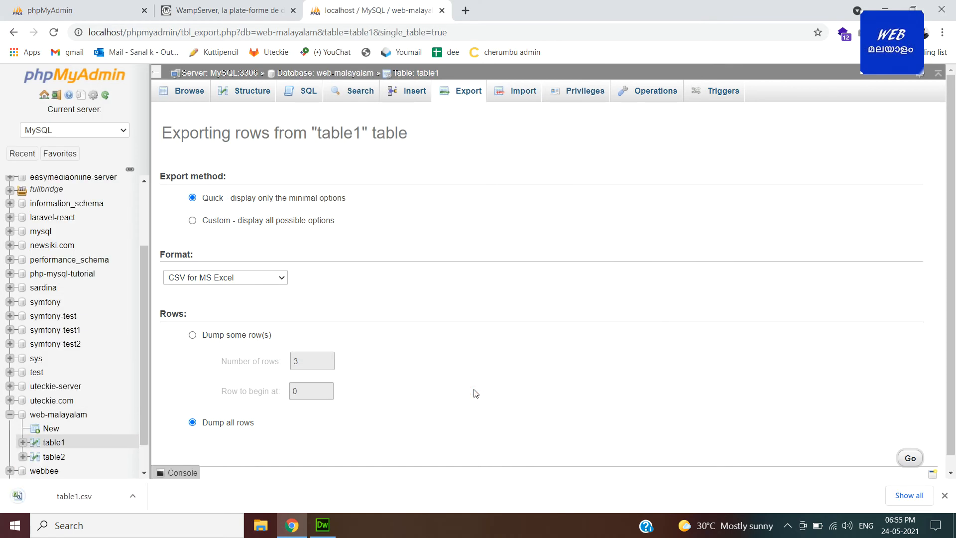
# Open the exported table1 CSV file in Excel, widen column A to read the rows, and close it without saving
pyautogui.click(52, 497)
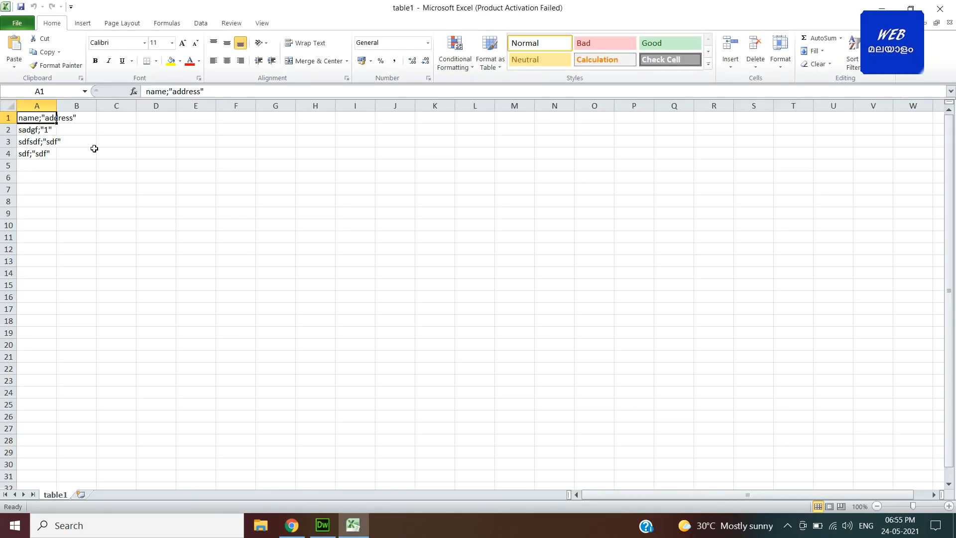
pyautogui.moveTo(58, 103); pyautogui.dragTo(120, 103)
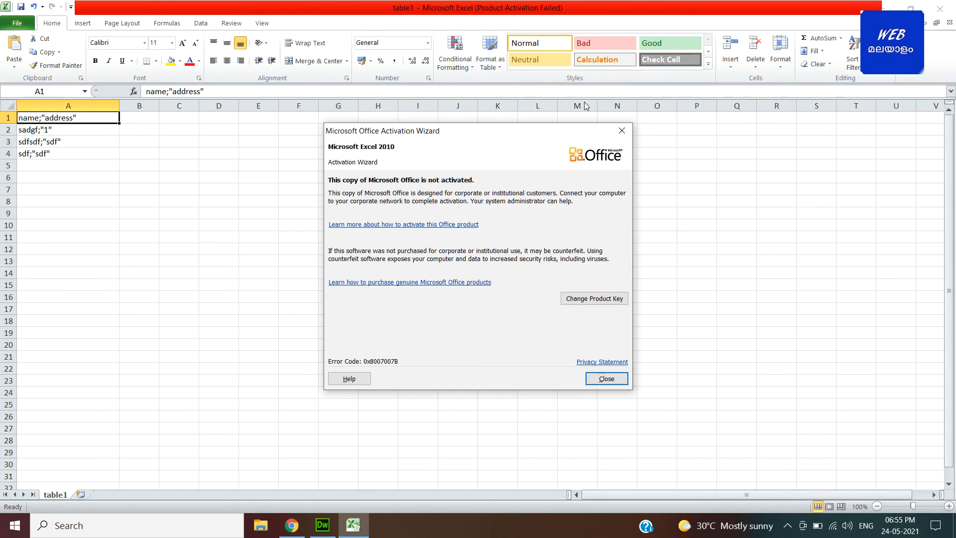
pyautogui.click(622, 131)
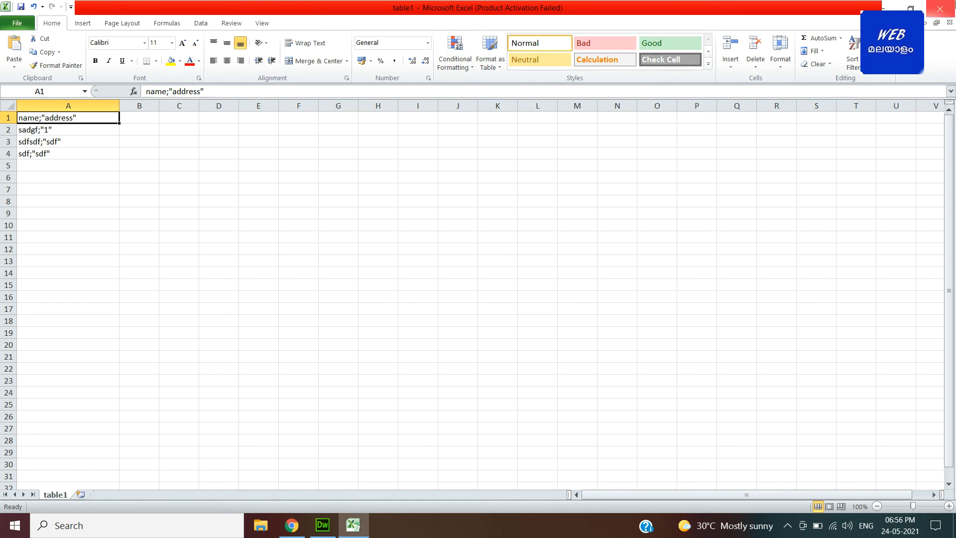
pyautogui.click(949, 7)
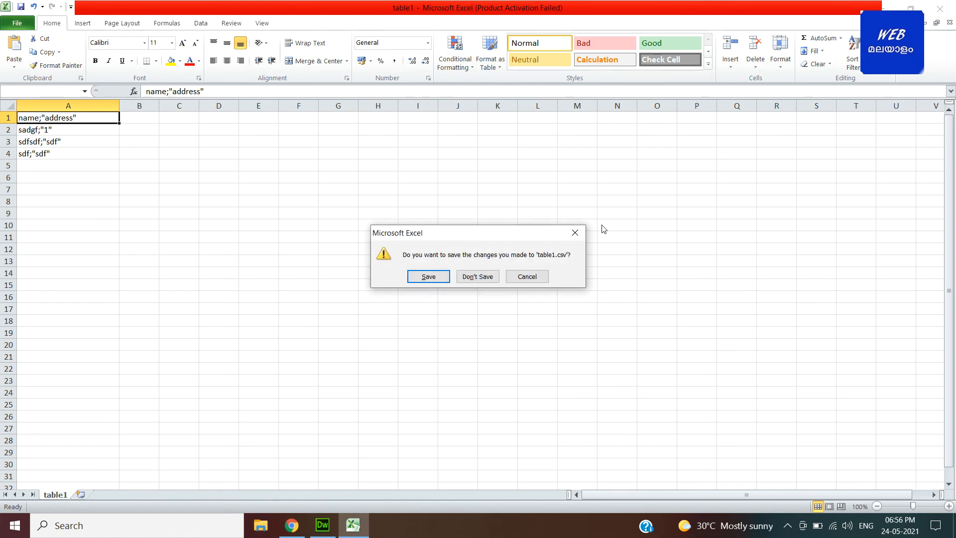
pyautogui.click(485, 277)
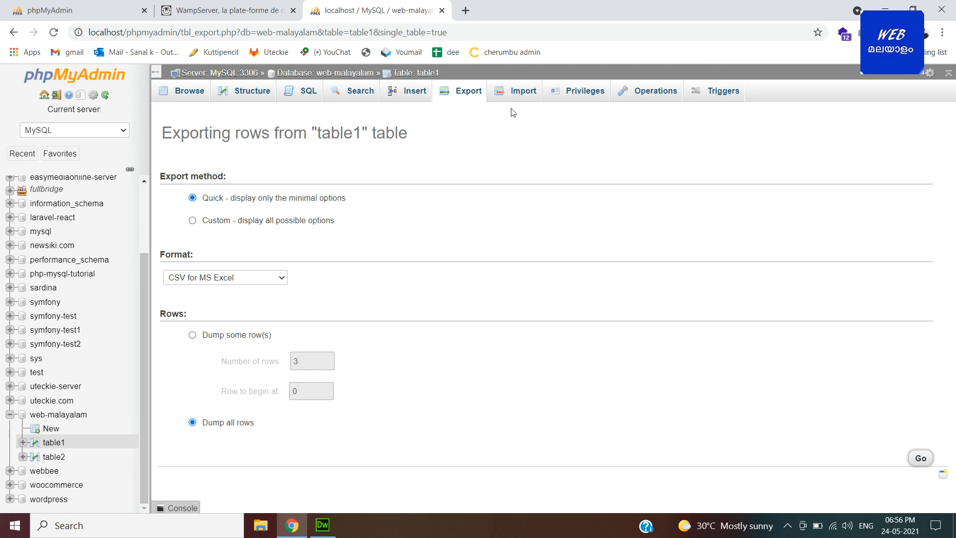
# Go to the import settings of the test database and choose the table1 SQL file from Downloads
pyautogui.click(520, 95)
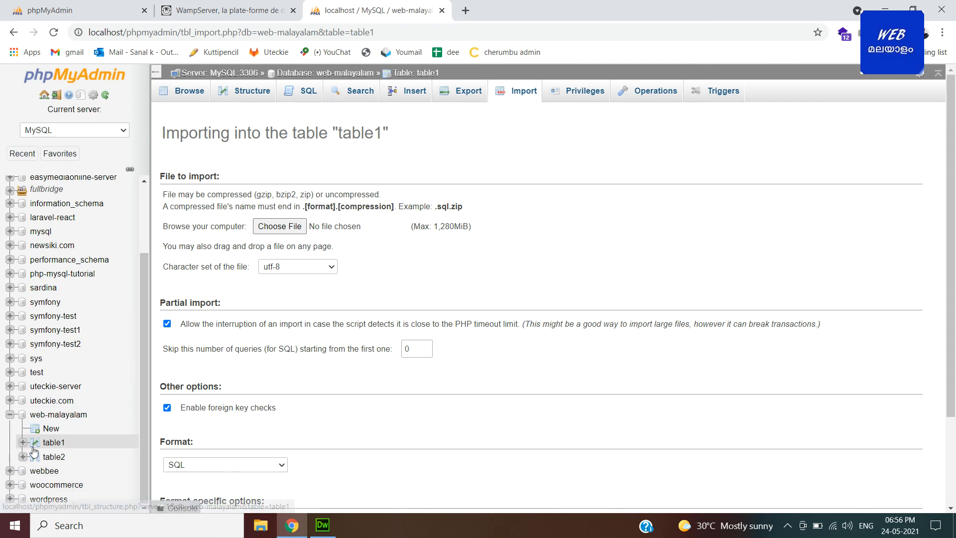
pyautogui.click(10, 373)
pyautogui.click(36, 372)
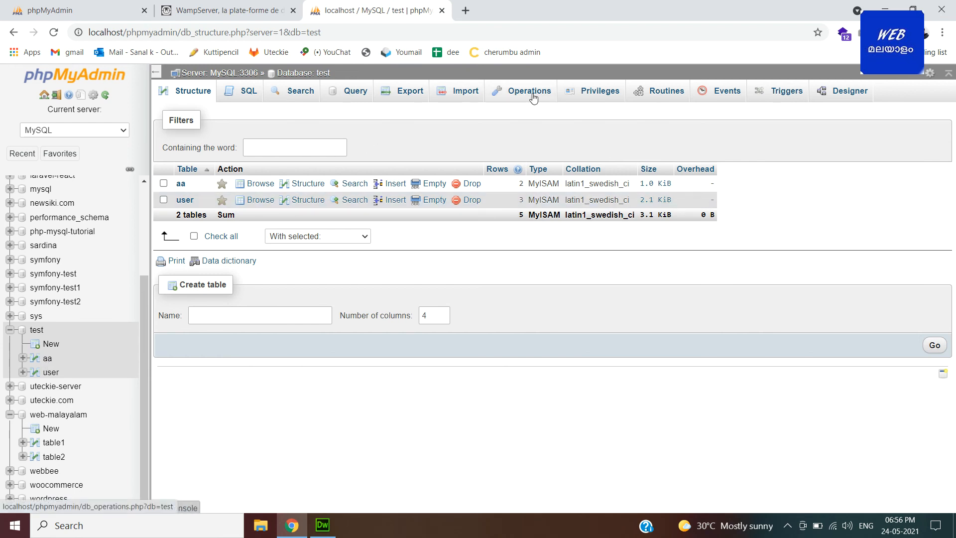
pyautogui.click(465, 94)
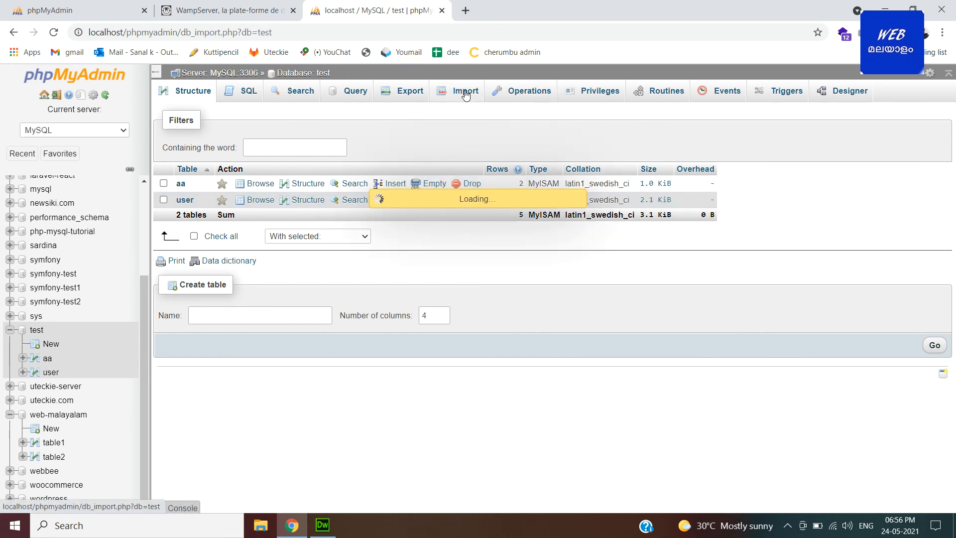
pyautogui.click(279, 227)
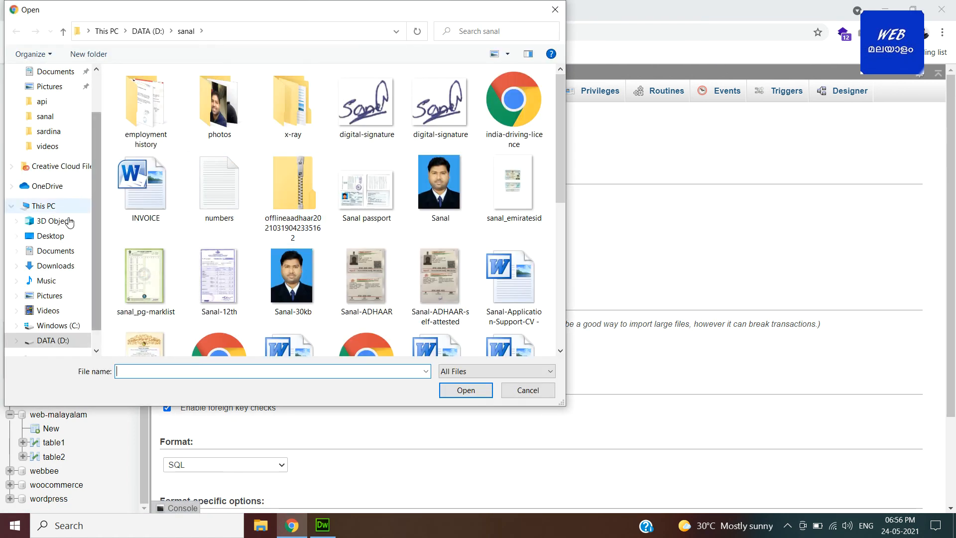
pyautogui.click(58, 268)
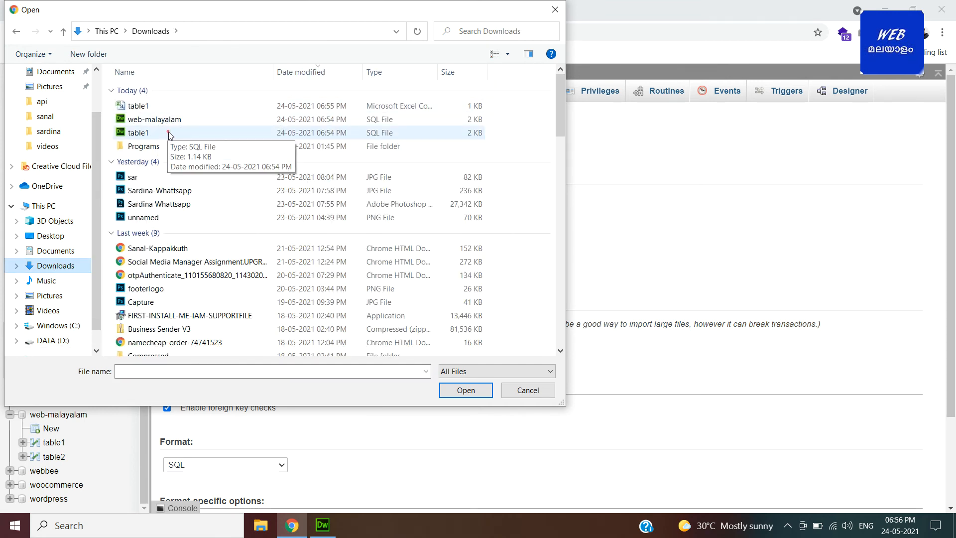
pyautogui.click(169, 133)
pyautogui.click(466, 389)
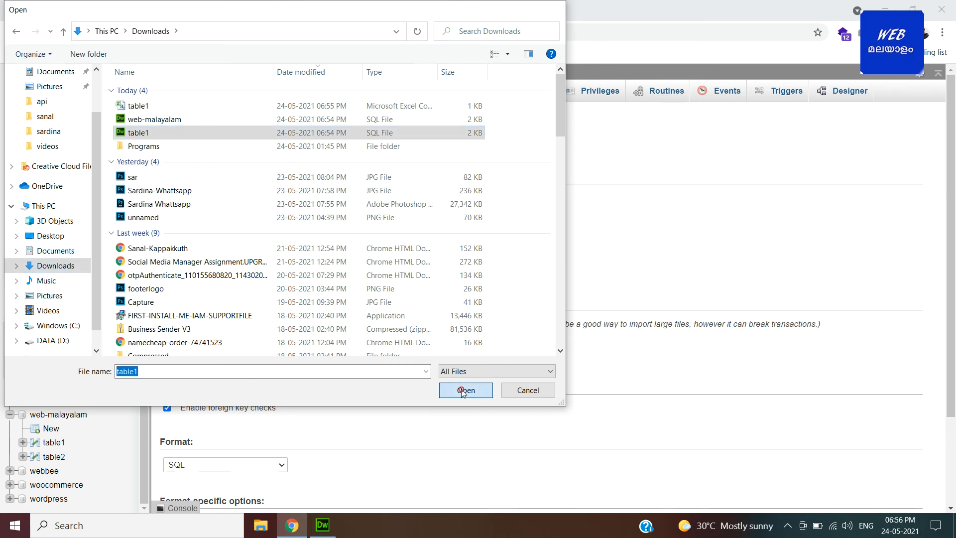
# Import the chosen file into the test database in SQL format and browse the imported table1
pyautogui.scroll(-3, 909, 255)
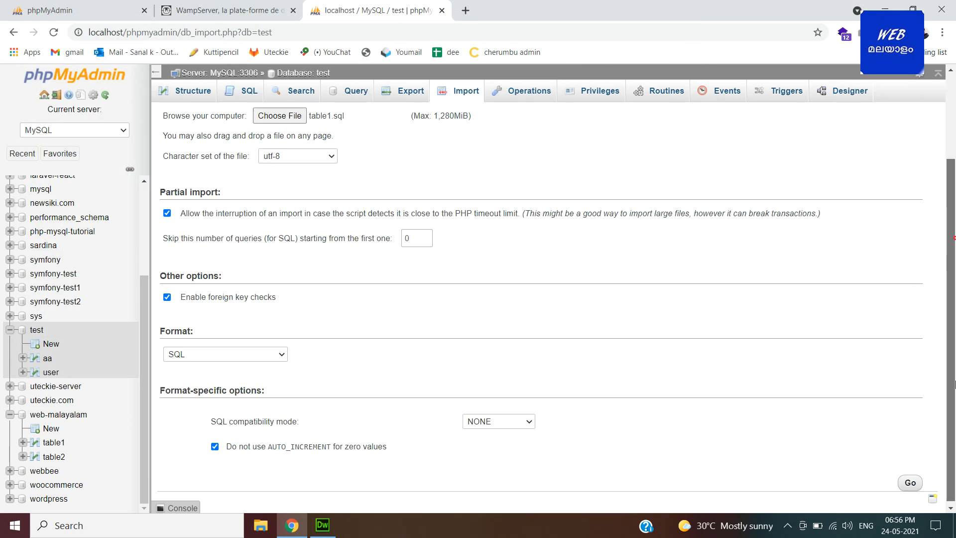
pyautogui.click(247, 351)
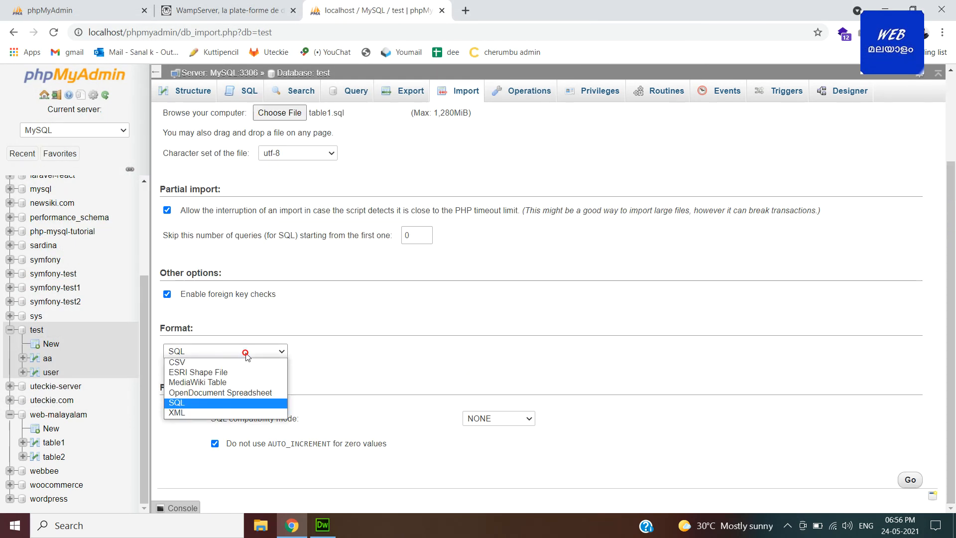
pyautogui.click(247, 356)
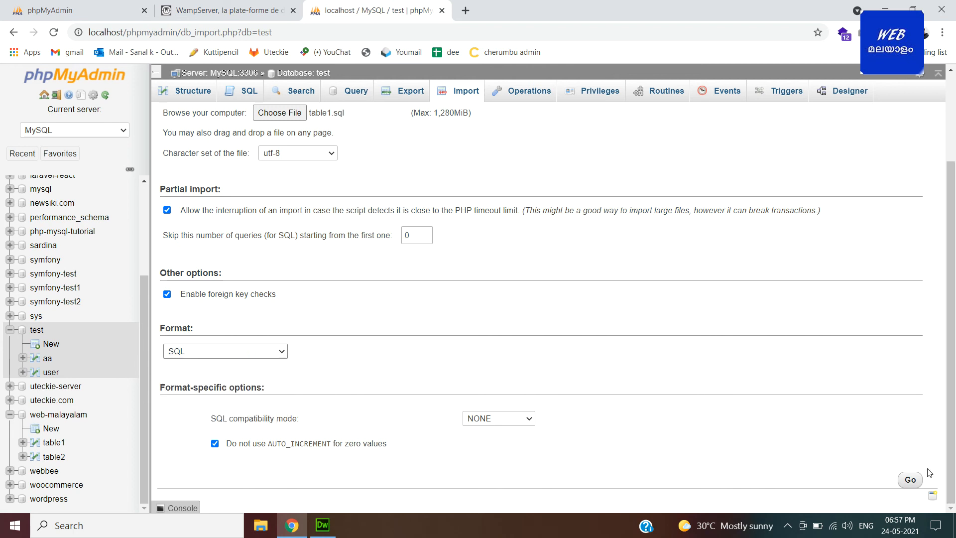
pyautogui.click(912, 480)
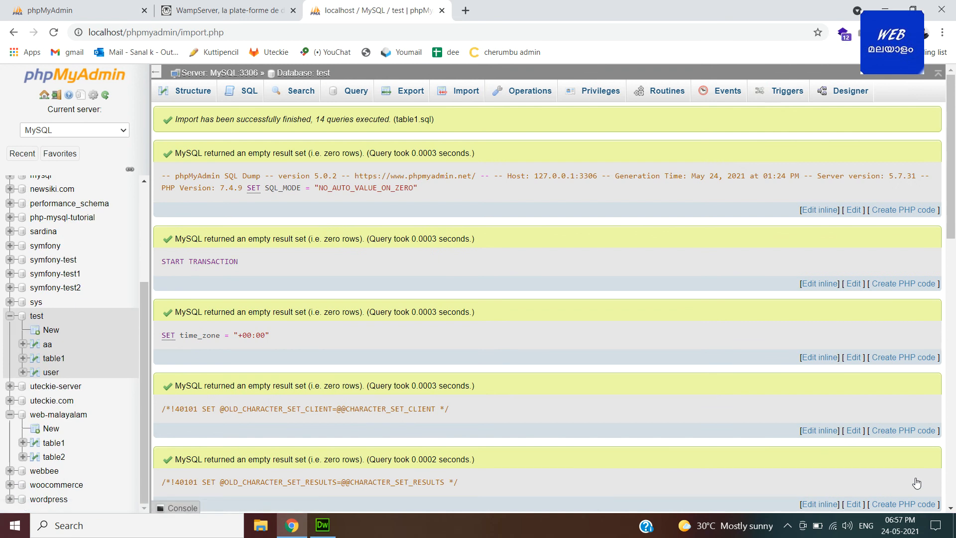
pyautogui.click(54, 358)
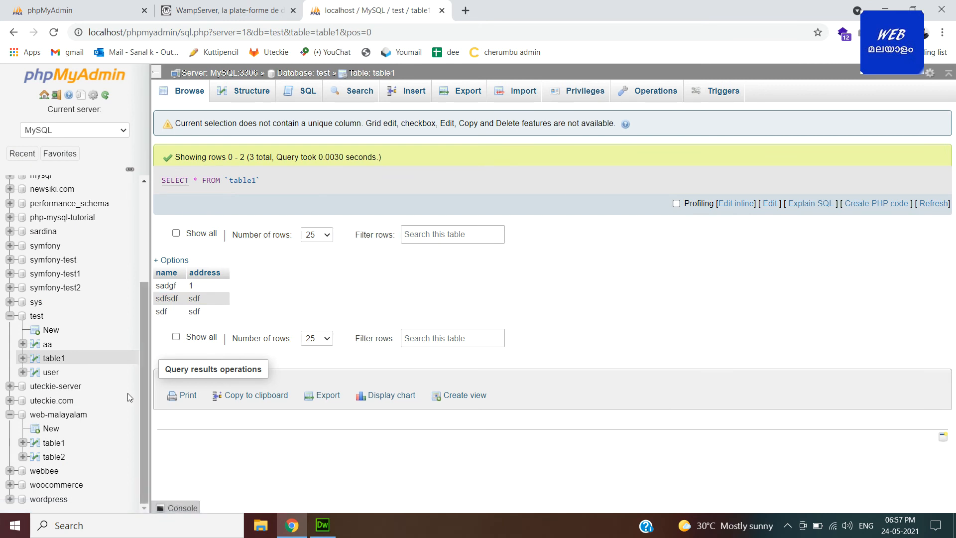
# Examine the user privileges on web-malayalam's table1, the root account's privilege settings, and the operations available for table1
pyautogui.click(57, 445)
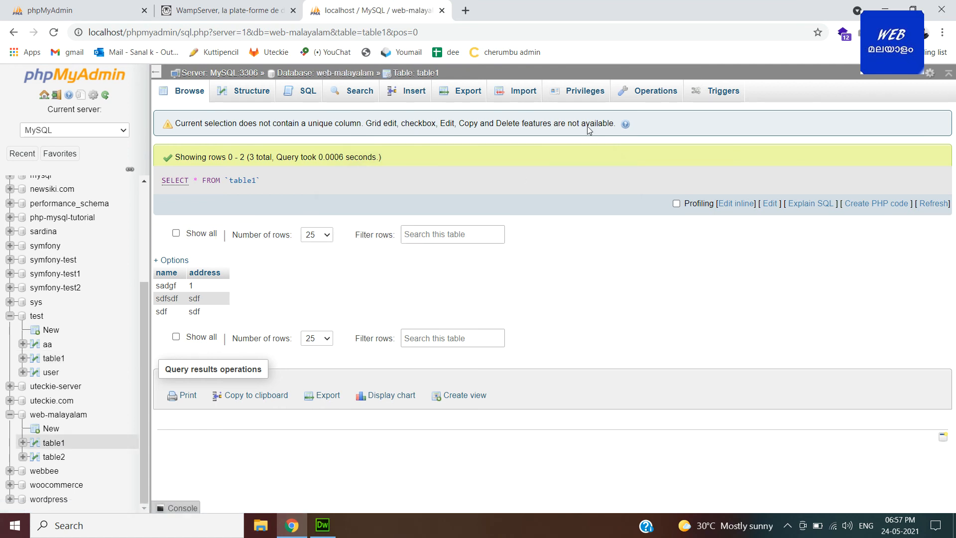
pyautogui.click(582, 94)
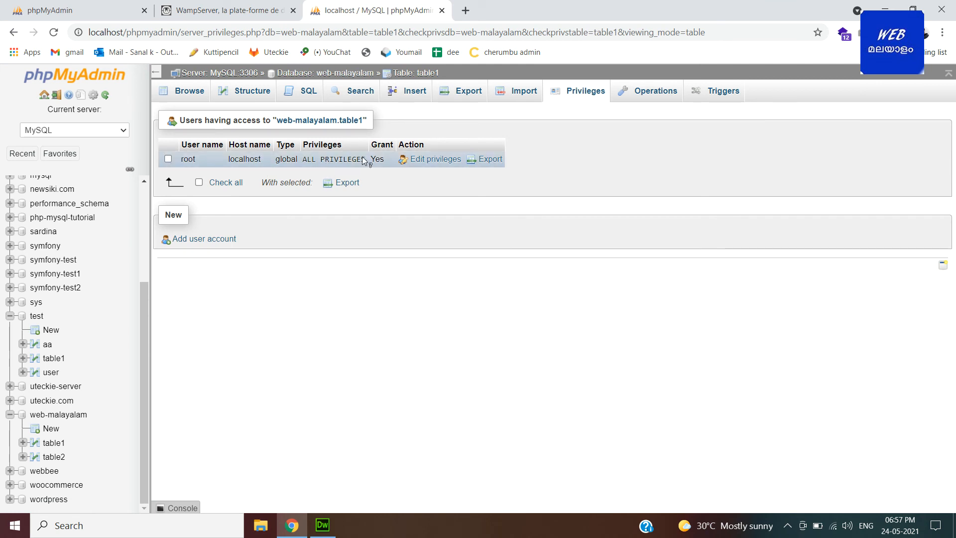
pyautogui.click(419, 159)
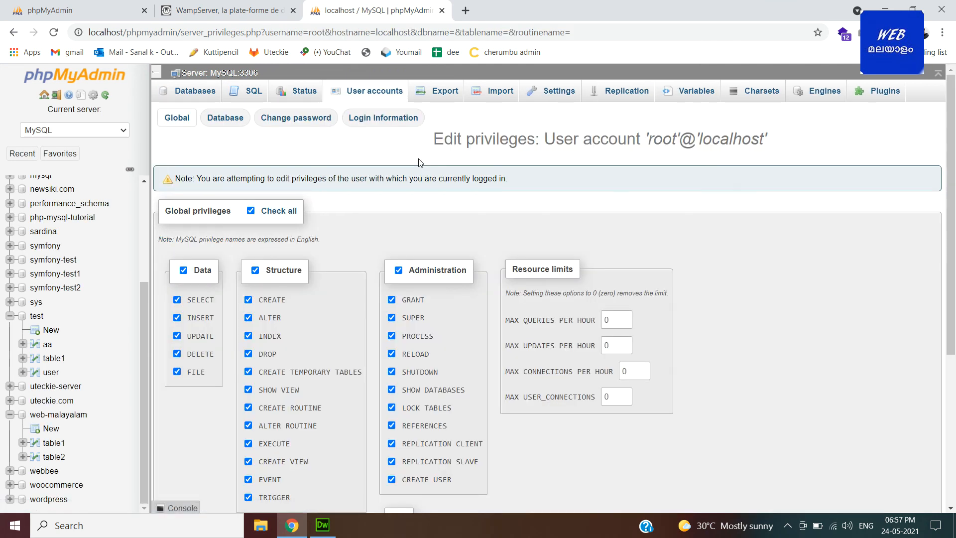
pyautogui.click(51, 444)
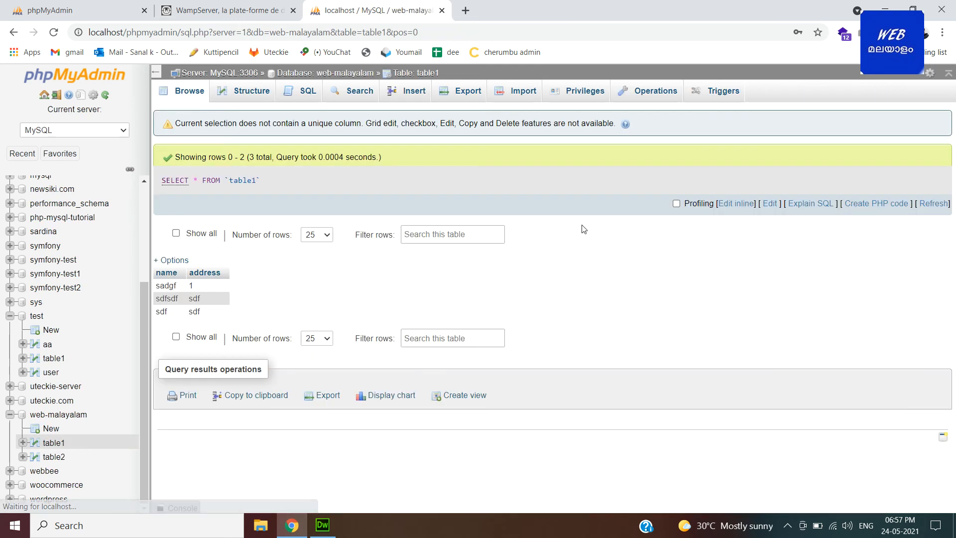
pyautogui.click(643, 88)
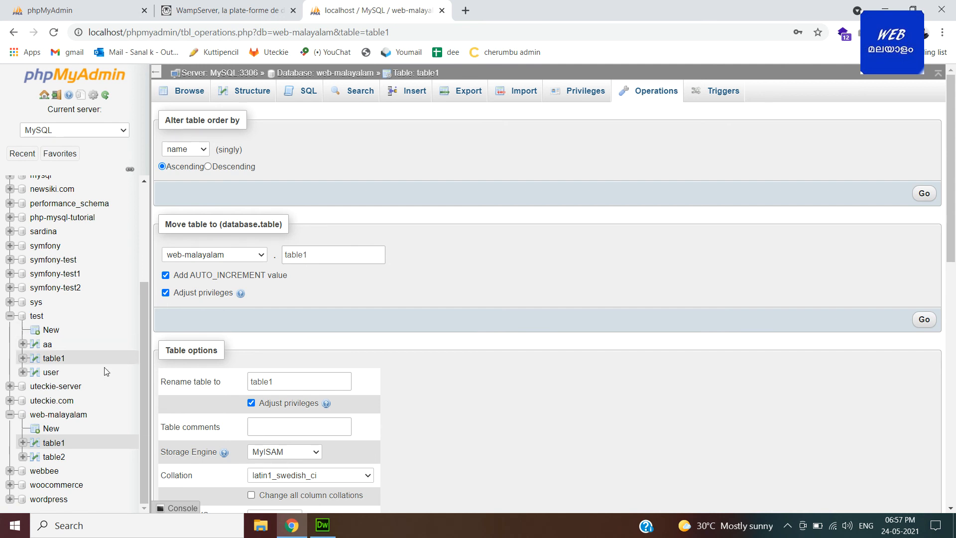
# Move table2 from the web-malayalam database to the test database, keeping its name, and check both databases' table lists
pyautogui.click(54, 456)
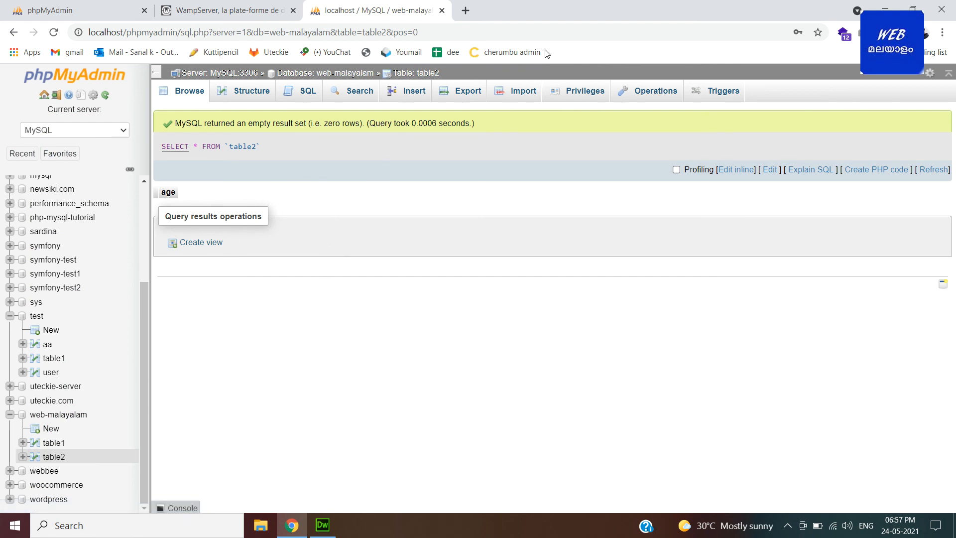
pyautogui.click(641, 89)
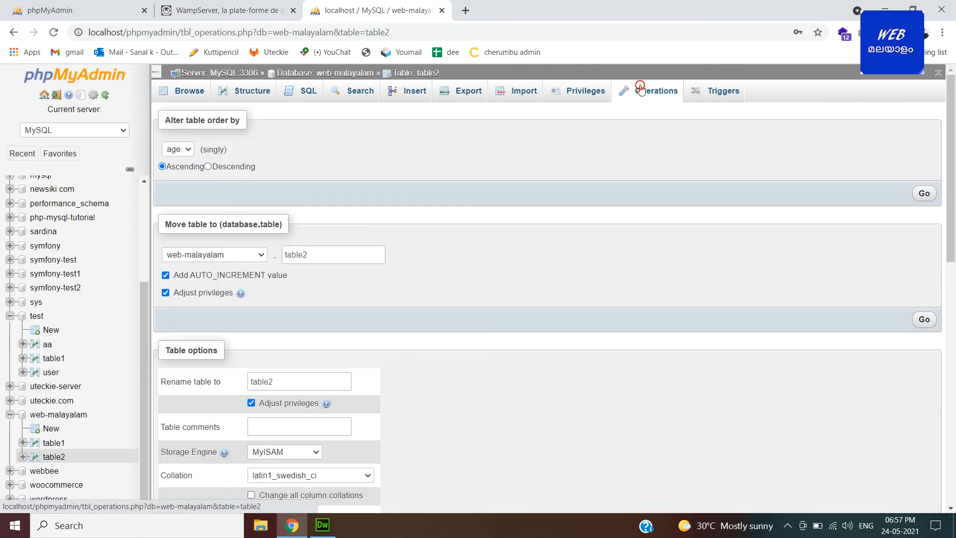
pyautogui.click(222, 255)
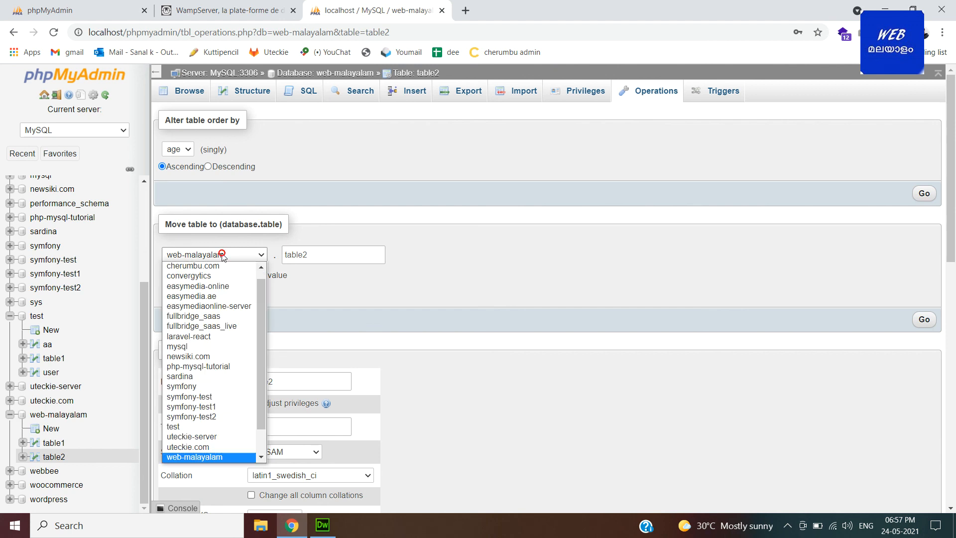
pyautogui.click(204, 426)
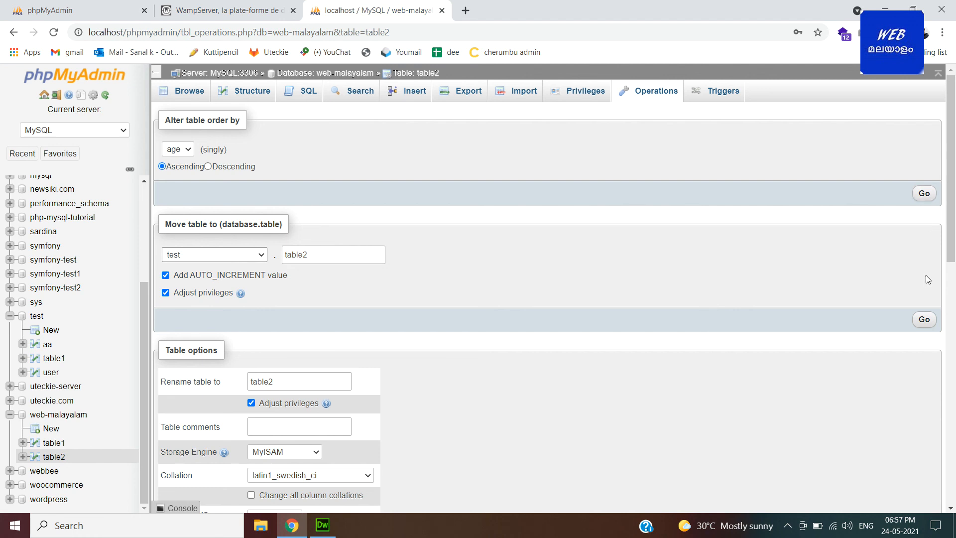
pyautogui.click(924, 320)
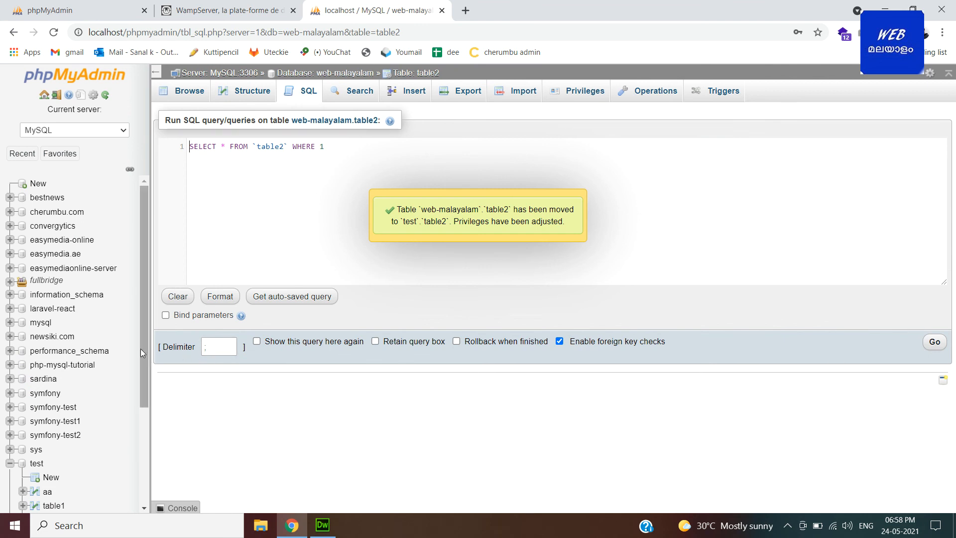
pyautogui.moveTo(141, 348); pyautogui.dragTo(144, 444)
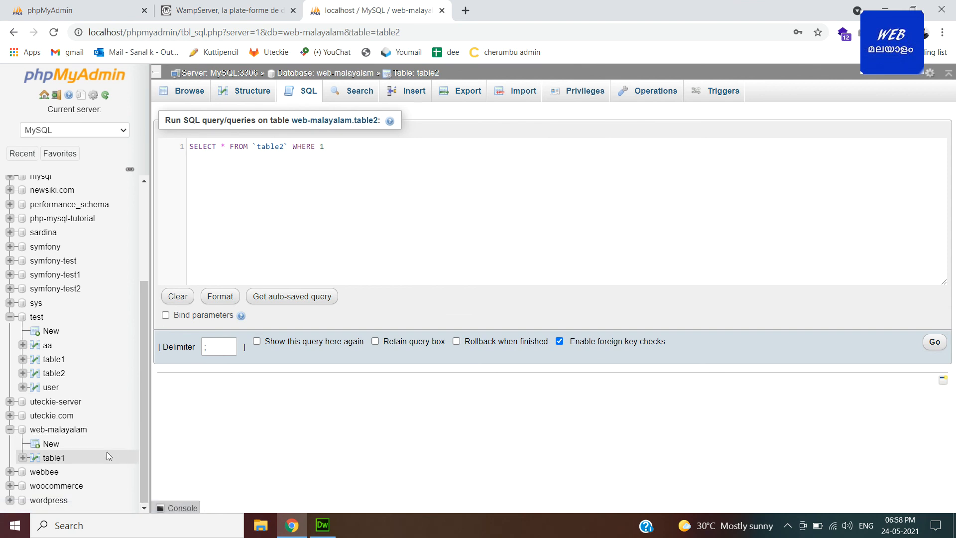
# Rename web-malayalam's table1 to table3 and check the name in the database's table list
pyautogui.click(54, 457)
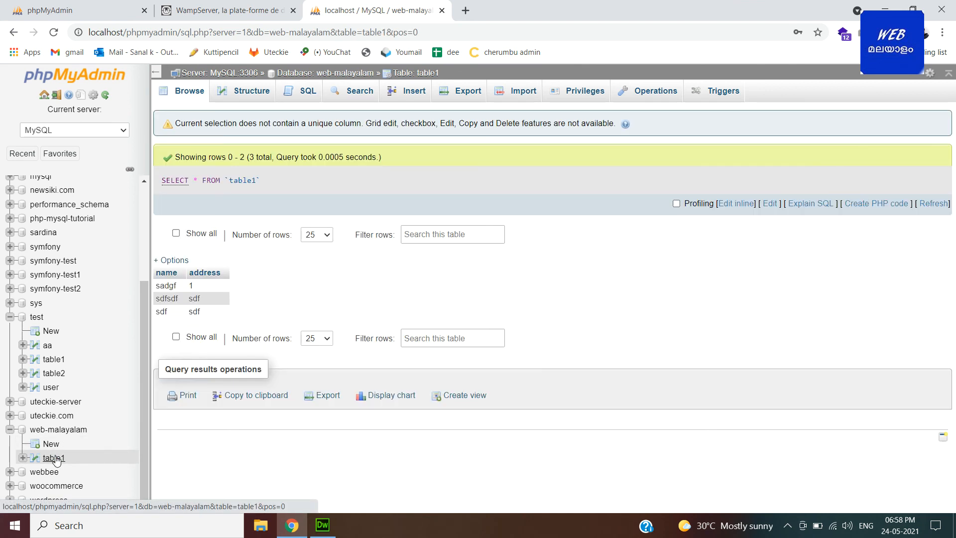
pyautogui.click(653, 97)
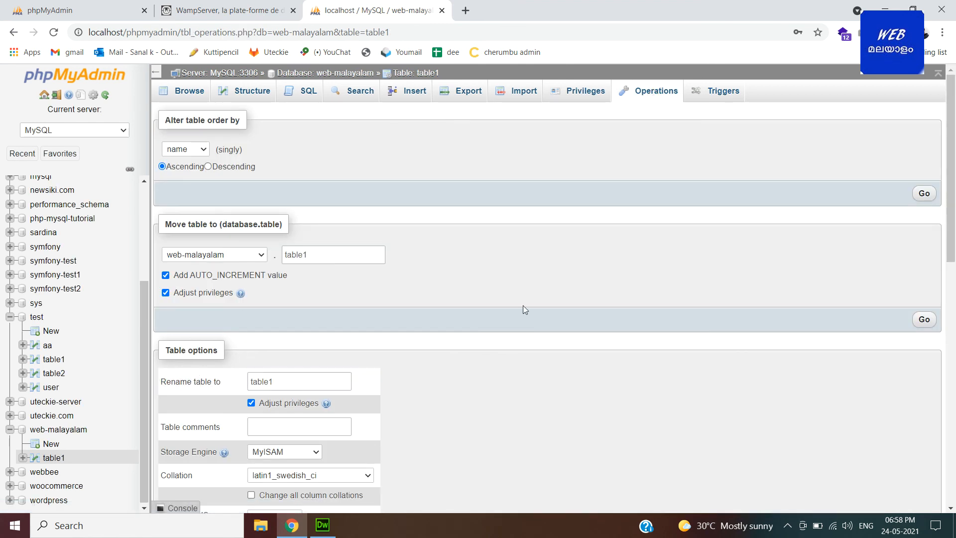
pyautogui.scroll(-4, 747, 373)
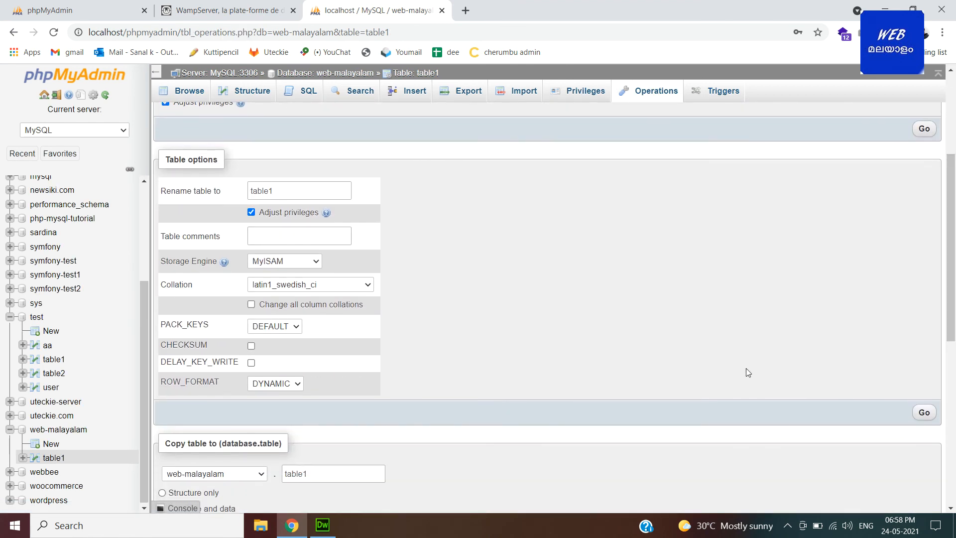
pyautogui.click(282, 192)
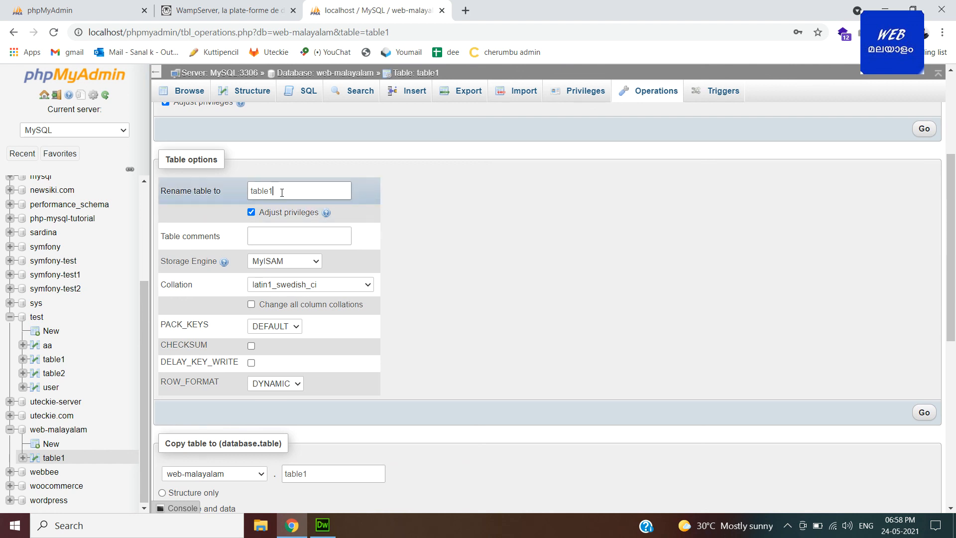
pyautogui.press('BackSpace')
pyautogui.write('3')
pyautogui.click(923, 412)
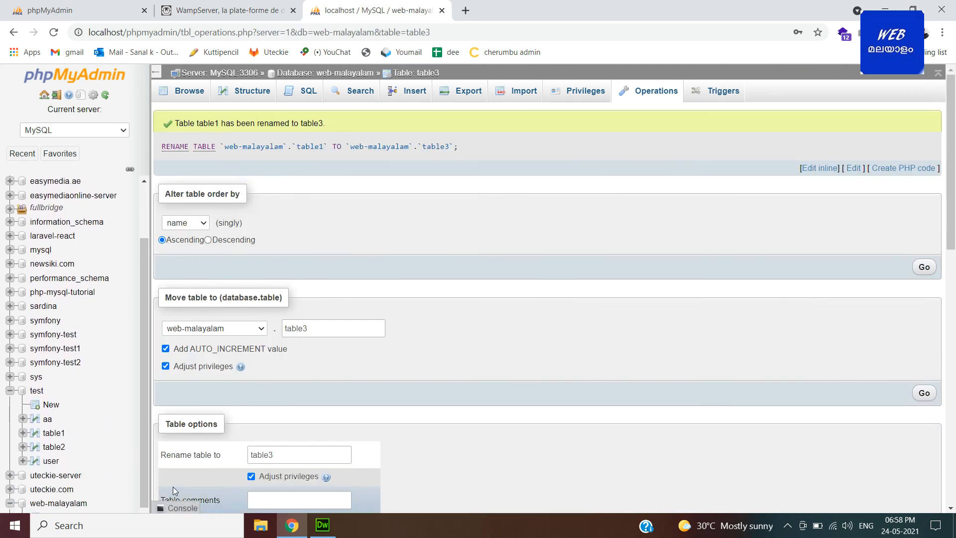
pyautogui.moveTo(142, 432); pyautogui.dragTo(142, 486)
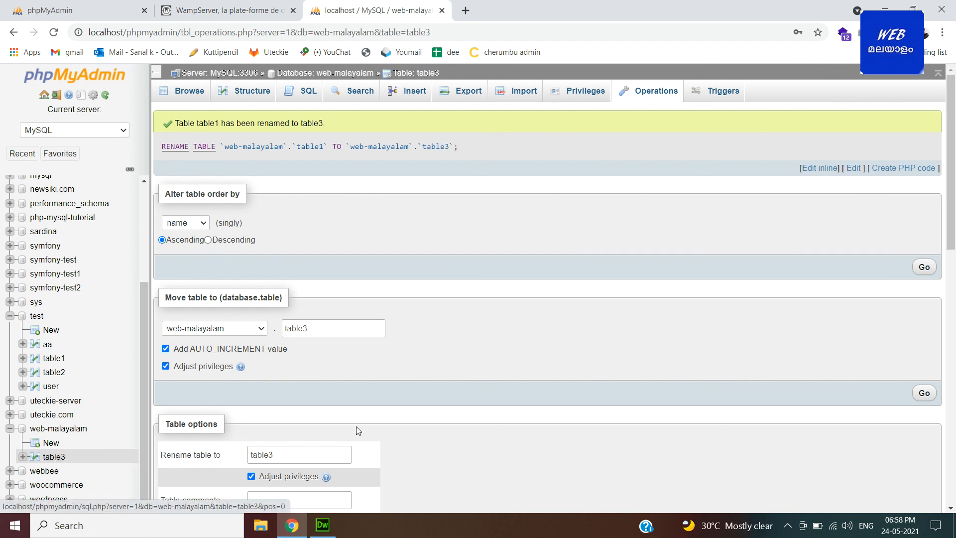
# Copy only the structure of web-malayalam's table3 to the test database, keeping the table name, and browse the copy
pyautogui.moveTo(953, 237); pyautogui.dragTo(953, 447)
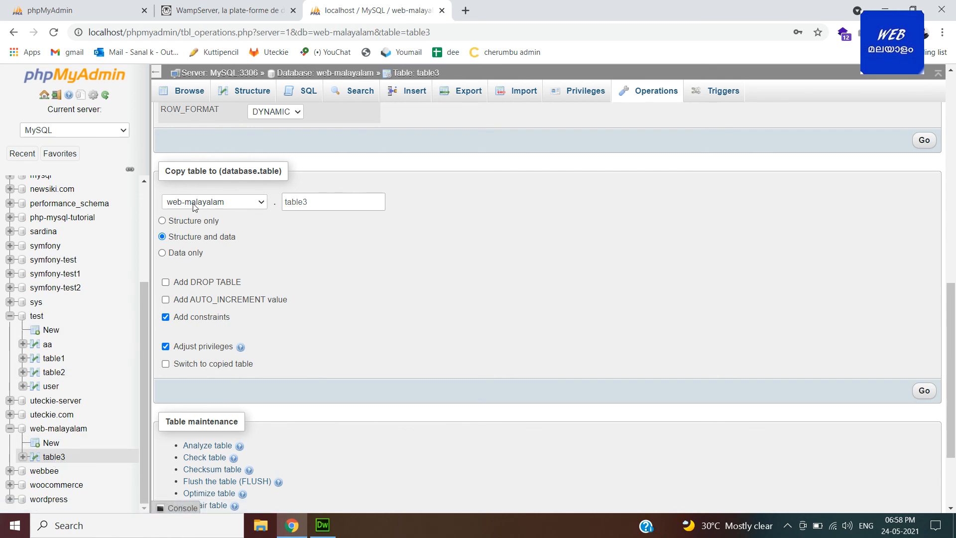
pyautogui.click(231, 204)
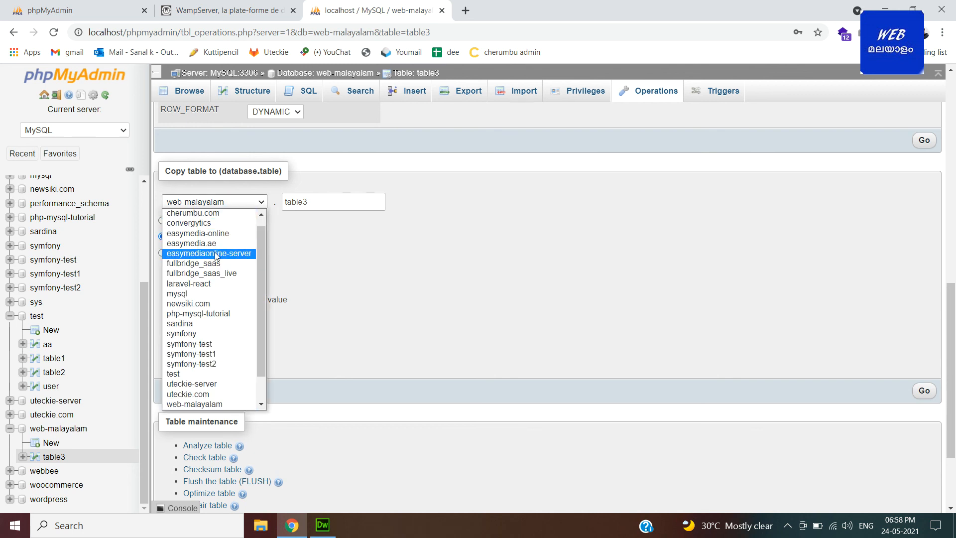
pyautogui.click(196, 375)
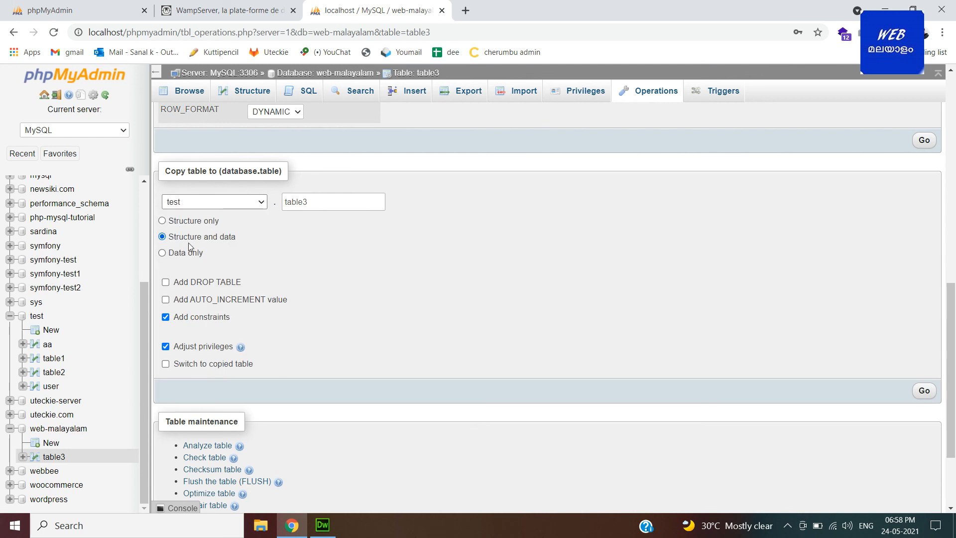
pyautogui.click(163, 221)
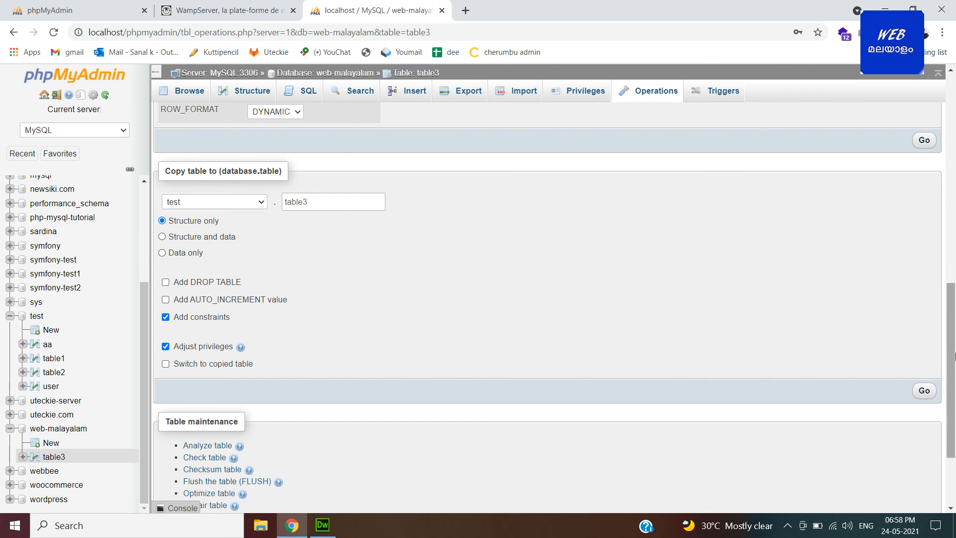
pyautogui.click(924, 391)
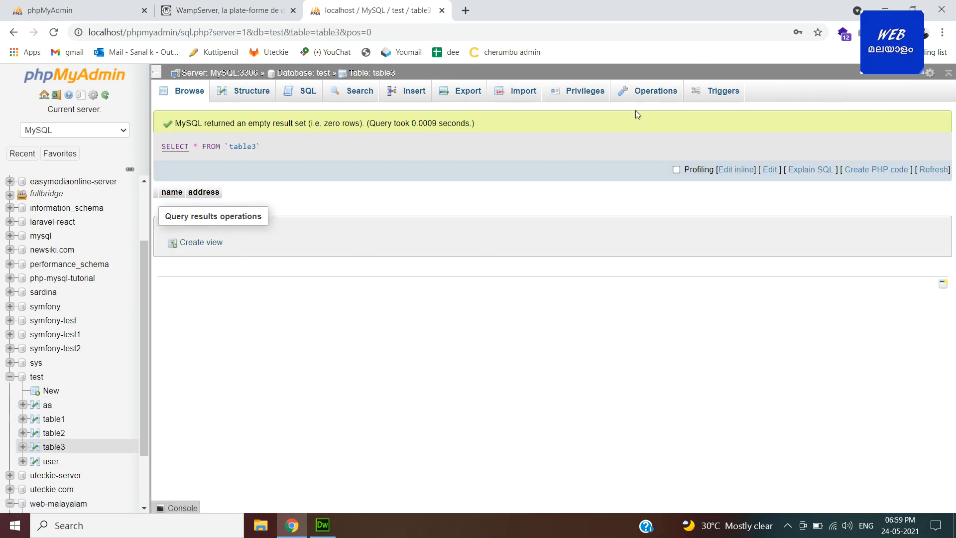
# Delete table3 from the test database with the DROP operation and confirm the deletion
pyautogui.click(643, 95)
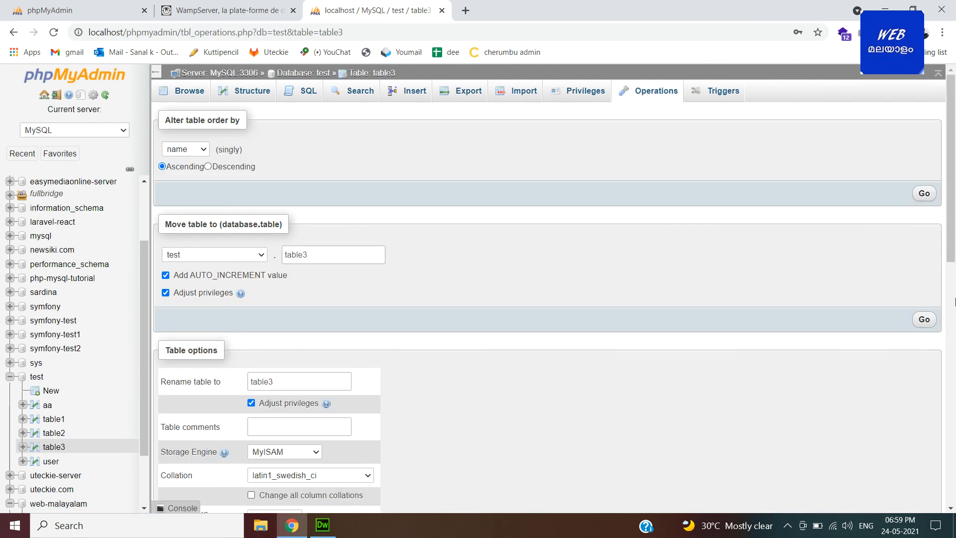
pyautogui.moveTo(951, 232); pyautogui.dragTo(955, 495)
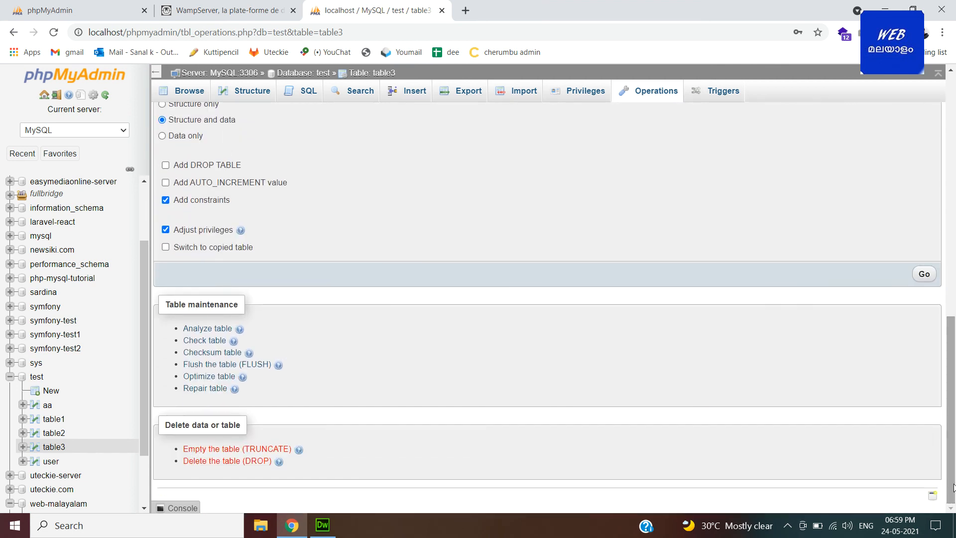
pyautogui.click(234, 461)
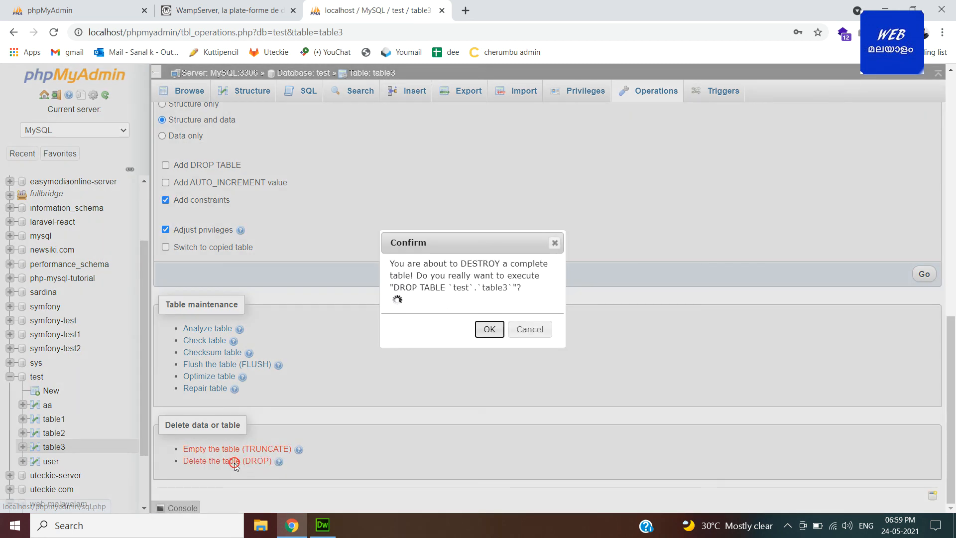
pyautogui.click(489, 336)
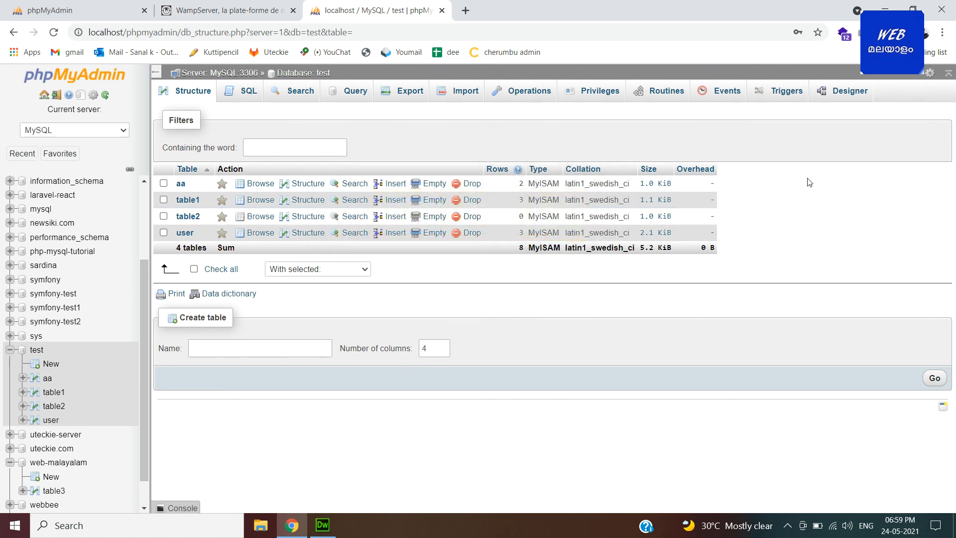
# Examine the triggers of the test database's table1 and the form for adding a trigger, closing it without creating one
pyautogui.click(58, 397)
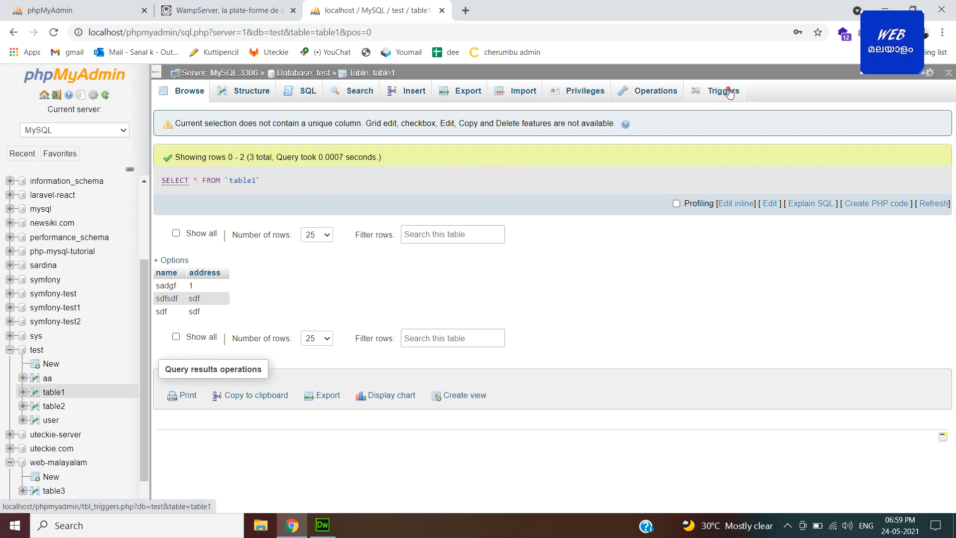
pyautogui.click(729, 93)
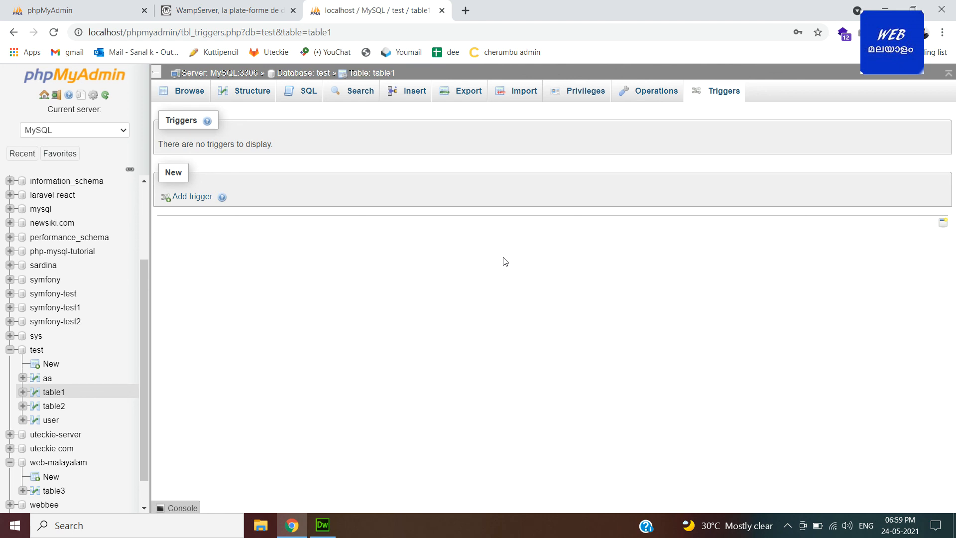
pyautogui.click(193, 197)
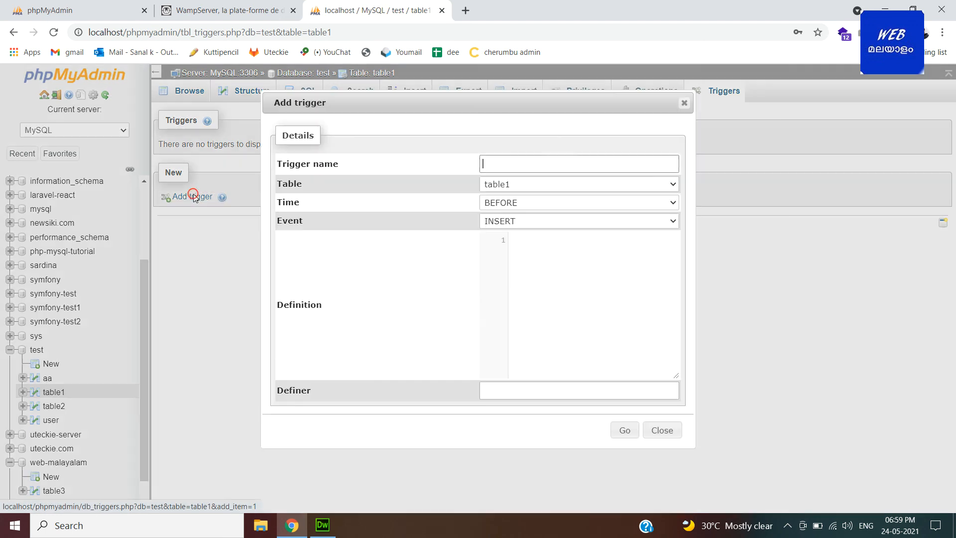
pyautogui.click(565, 275)
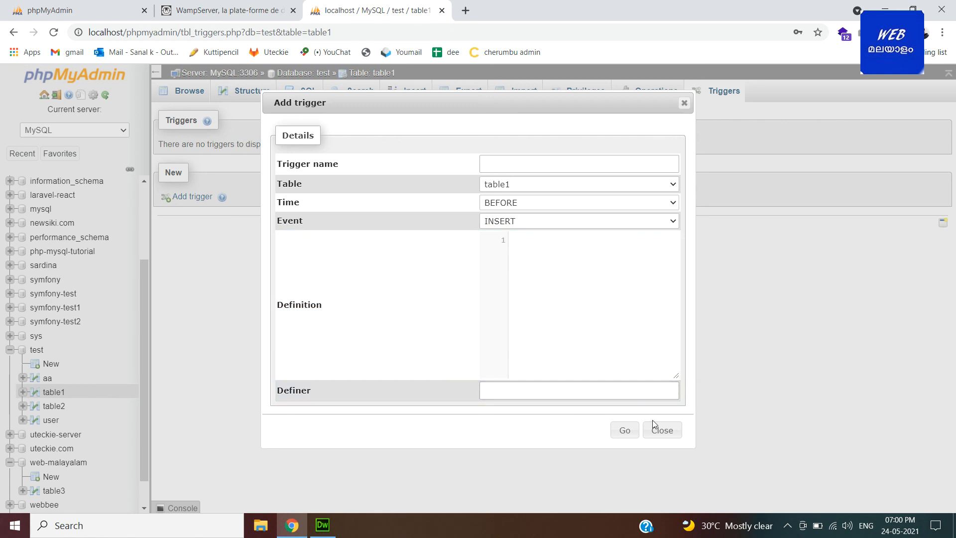
pyautogui.click(660, 431)
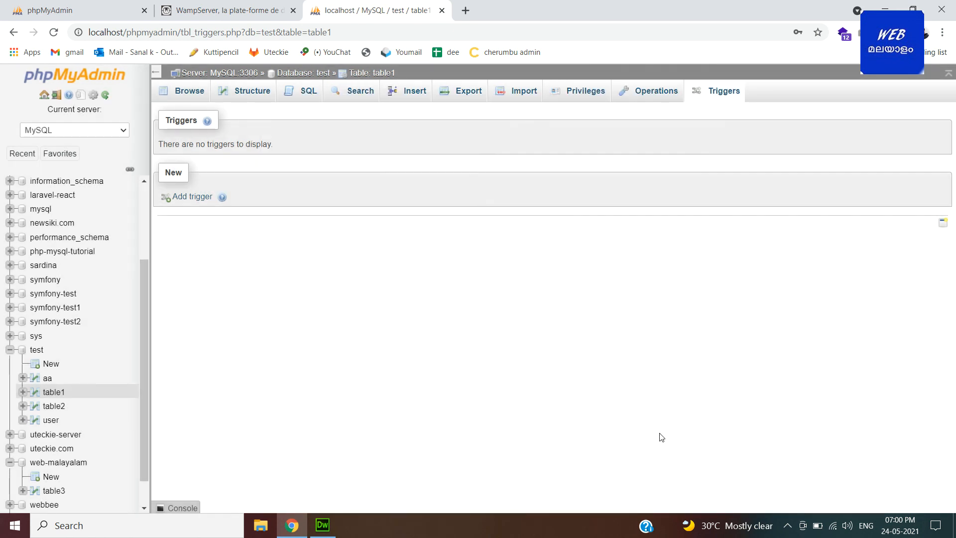